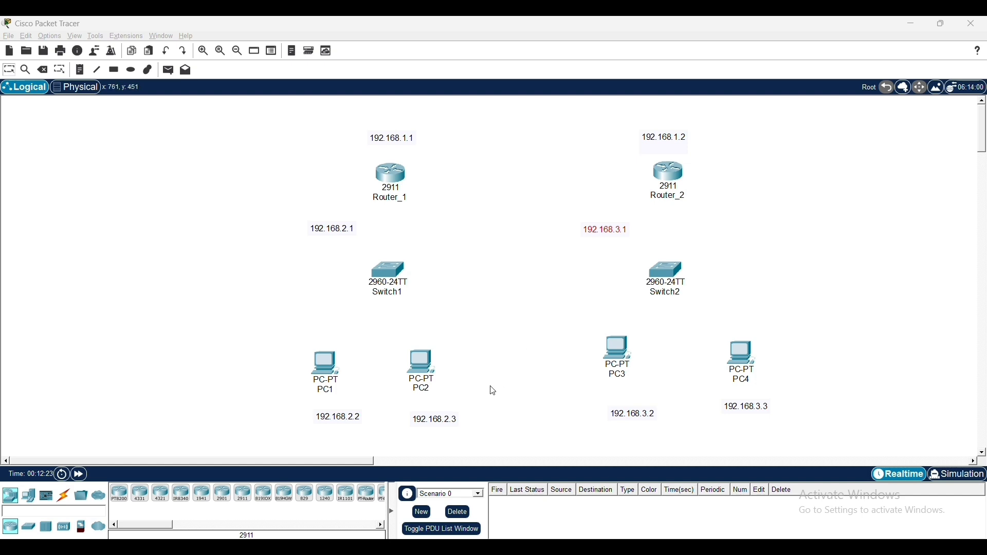
Connect Router_1's GigabitEthernet0/0 to Switch1's GigabitEthernet0/1 with a copper straight-through cable
{"action": "left_click", "coordinate": [69, 500]}
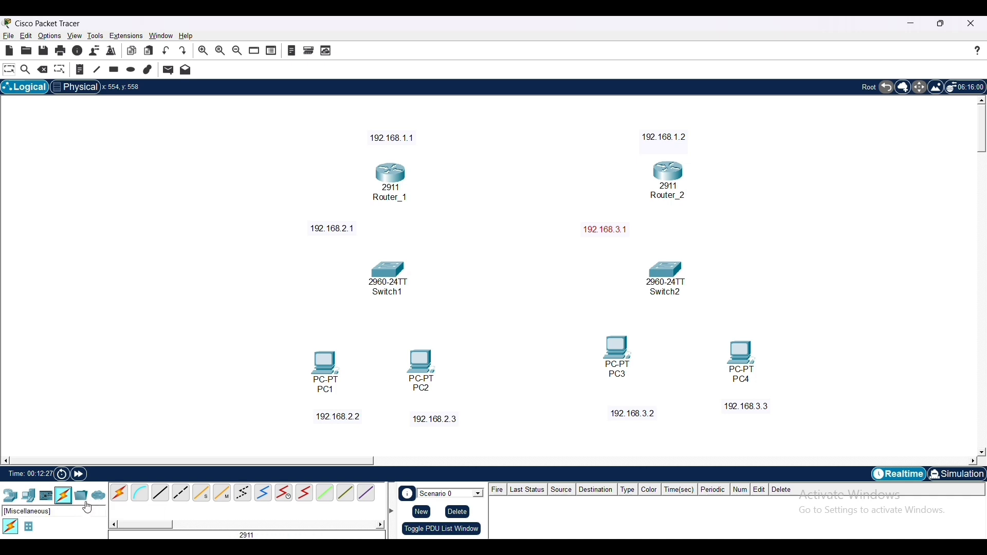
{"action": "left_click", "coordinate": [161, 493]}
{"action": "left_click", "coordinate": [404, 176]}
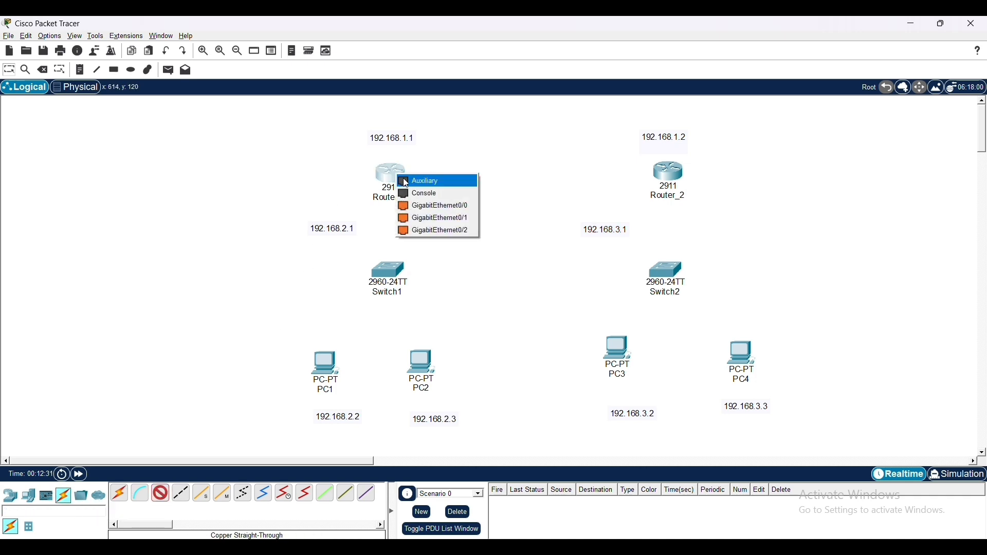
{"action": "left_click", "coordinate": [430, 204]}
{"action": "left_click", "coordinate": [391, 271]}
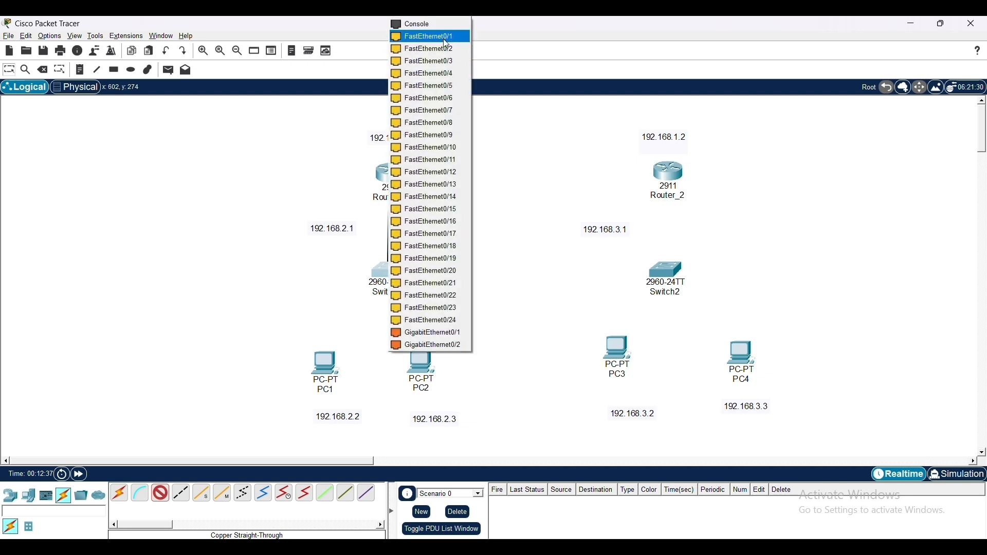
{"action": "left_click", "coordinate": [456, 334]}
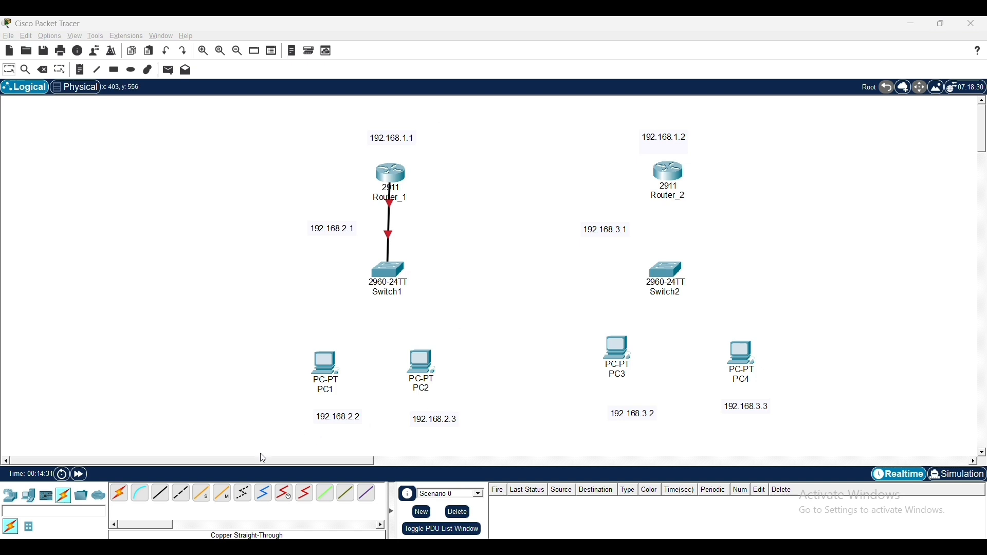
Connect Switch1's FastEthernet0/1 to PC1's FastEthernet0 with a copper straight-through cable
{"action": "left_click", "coordinate": [161, 502]}
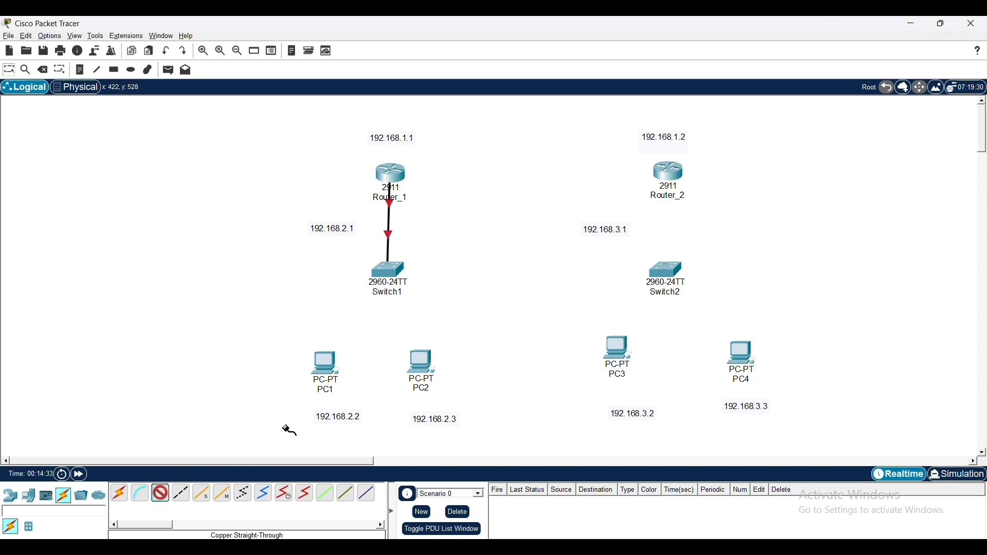
{"action": "left_click", "coordinate": [387, 275]}
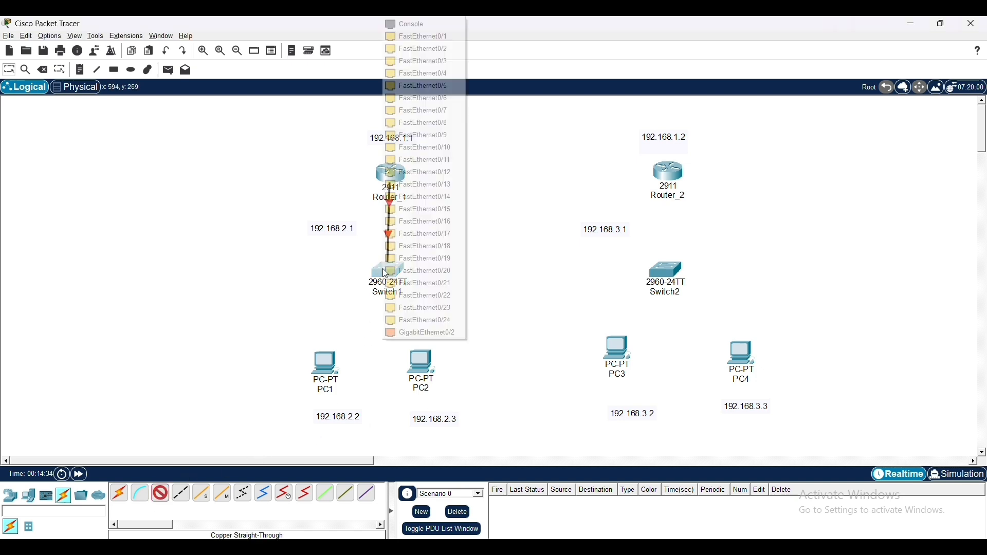
{"action": "left_click", "coordinate": [438, 37]}
{"action": "left_click", "coordinate": [325, 366]}
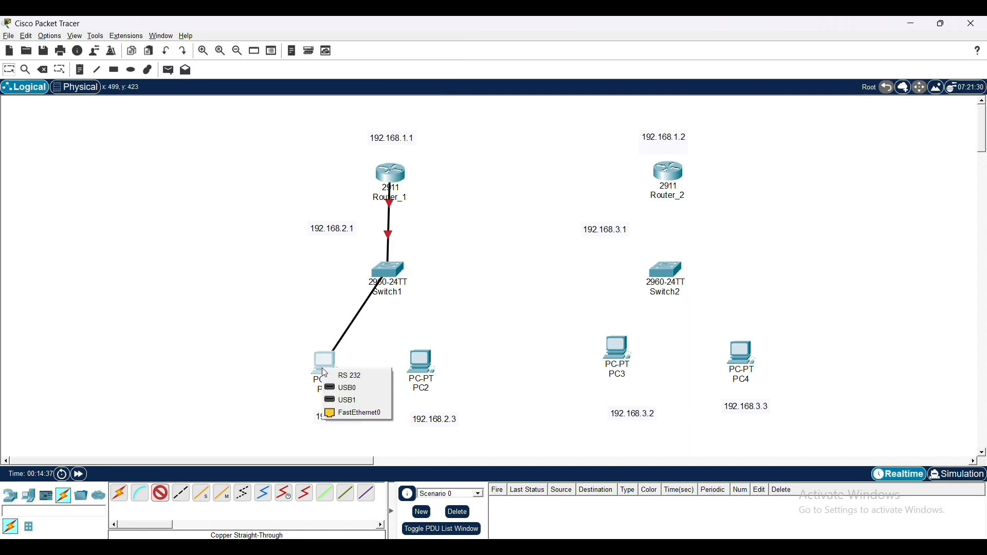
{"action": "left_click", "coordinate": [346, 413]}
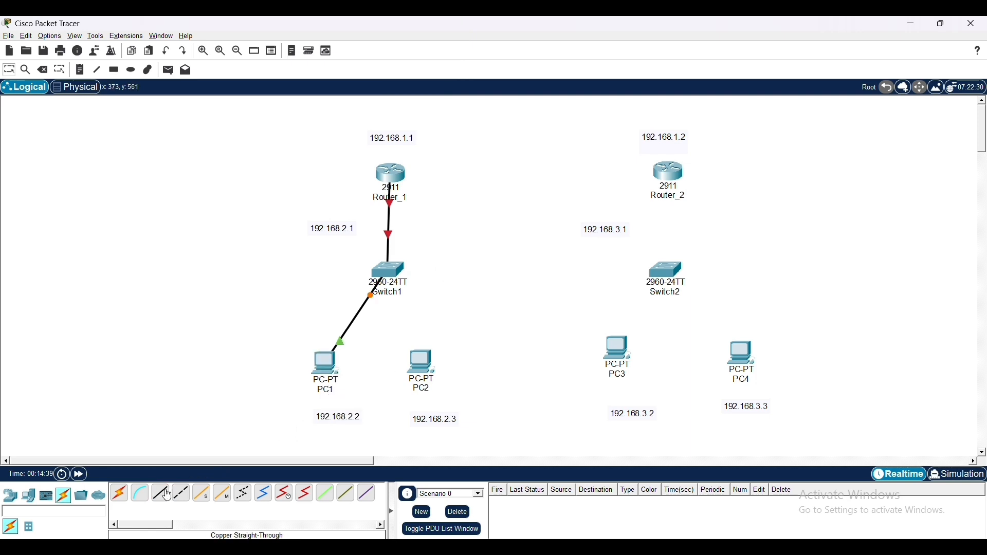
Connect Switch1's FastEthernet0/2 to PC2's FastEthernet0 with a copper straight-through cable
{"action": "left_click", "coordinate": [381, 291]}
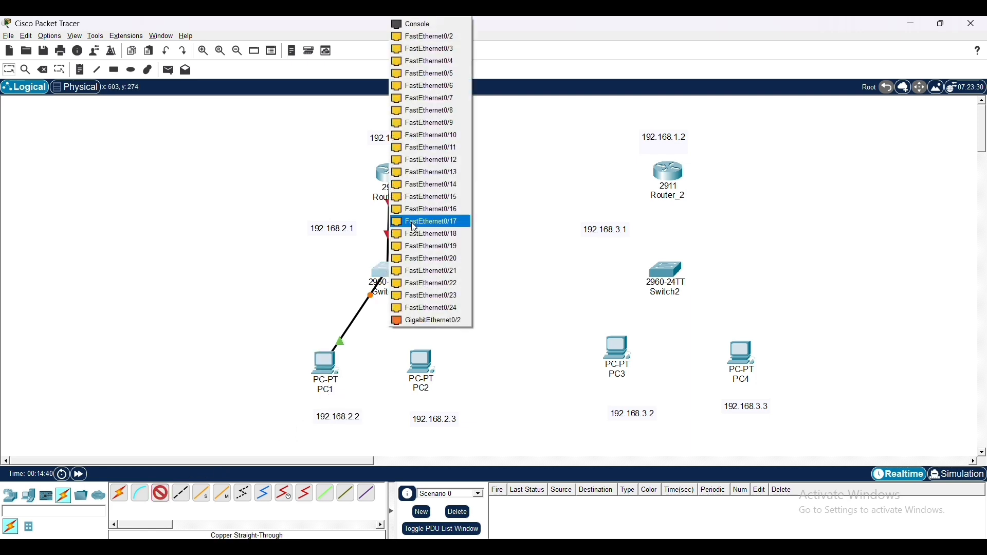
{"action": "left_click", "coordinate": [430, 46]}
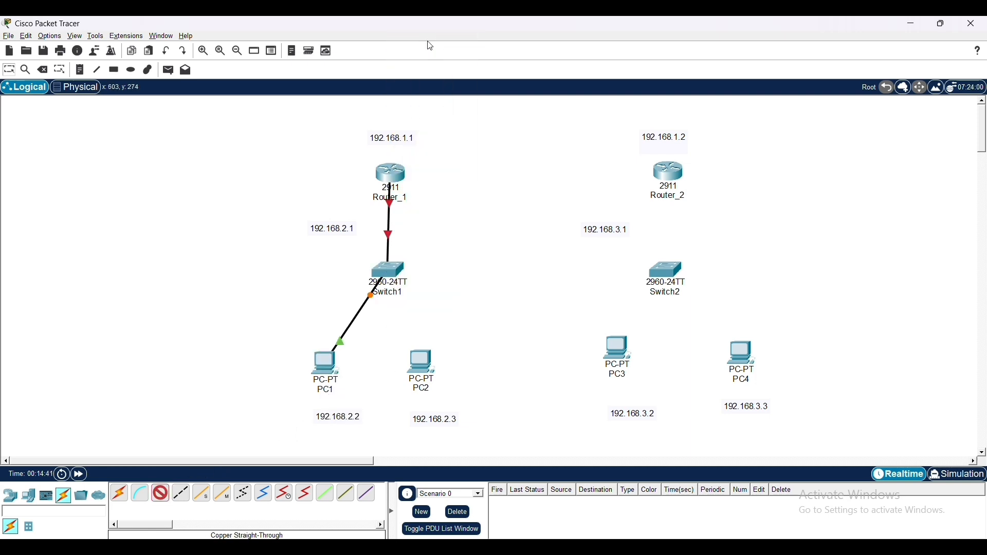
{"action": "left_click", "coordinate": [426, 367]}
{"action": "left_click", "coordinate": [459, 410]}
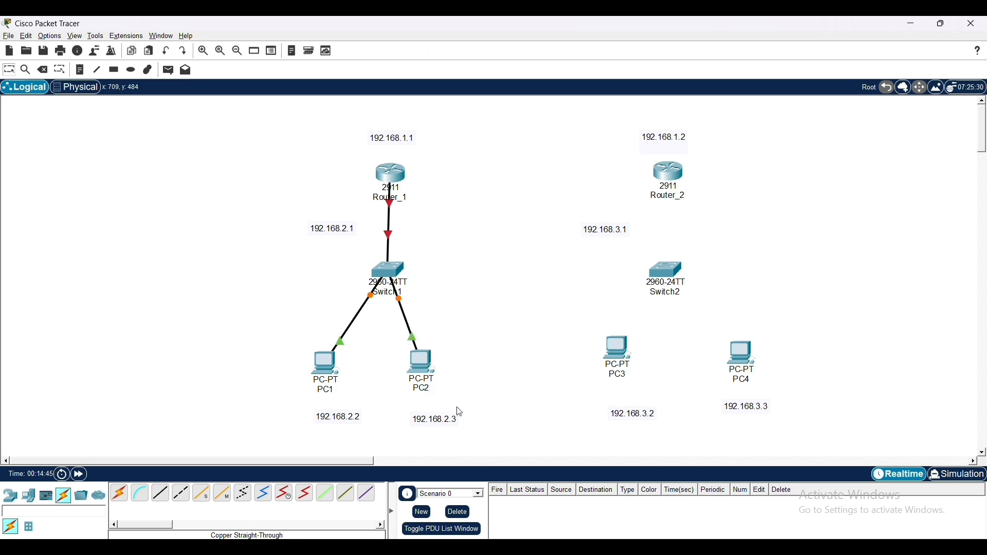
Power off Router_1, install an HWIC-2T module in the slot beside its built-in ports, and power it back on
{"action": "left_click", "coordinate": [393, 176]}
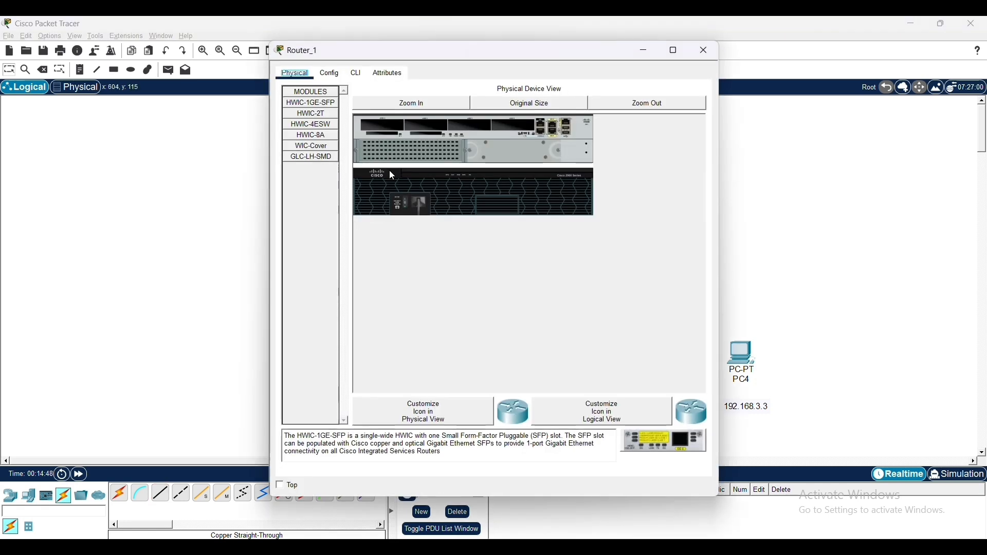
{"action": "left_click", "coordinate": [311, 113]}
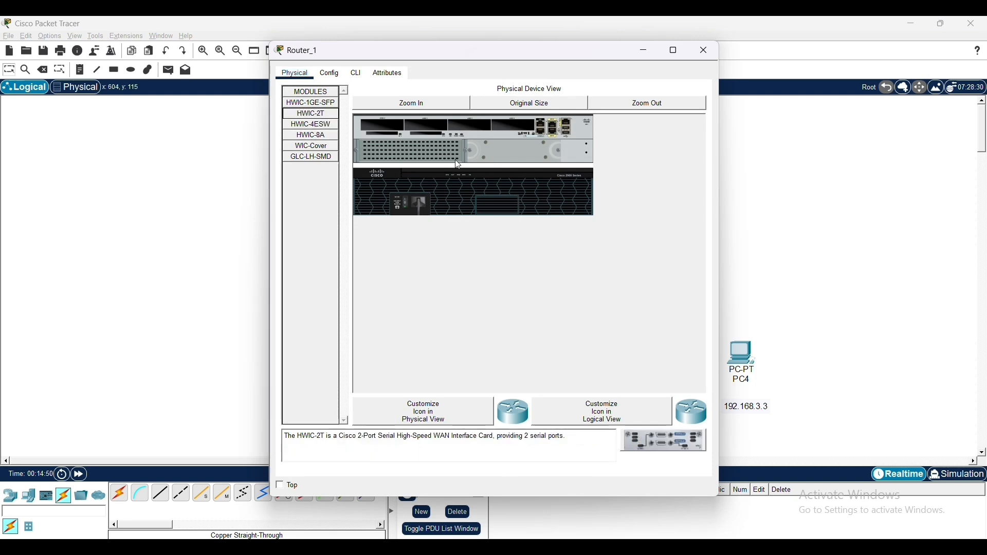
{"action": "left_click", "coordinate": [406, 200]}
{"action": "left_click_drag", "start_coordinate": [642, 457], "coordinate": [519, 132]}
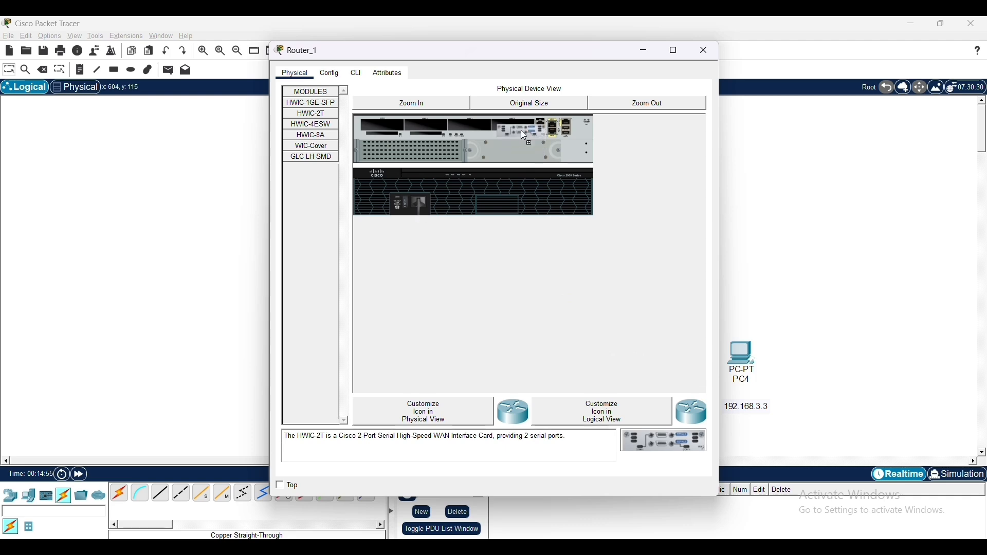
{"action": "left_click", "coordinate": [405, 198]}
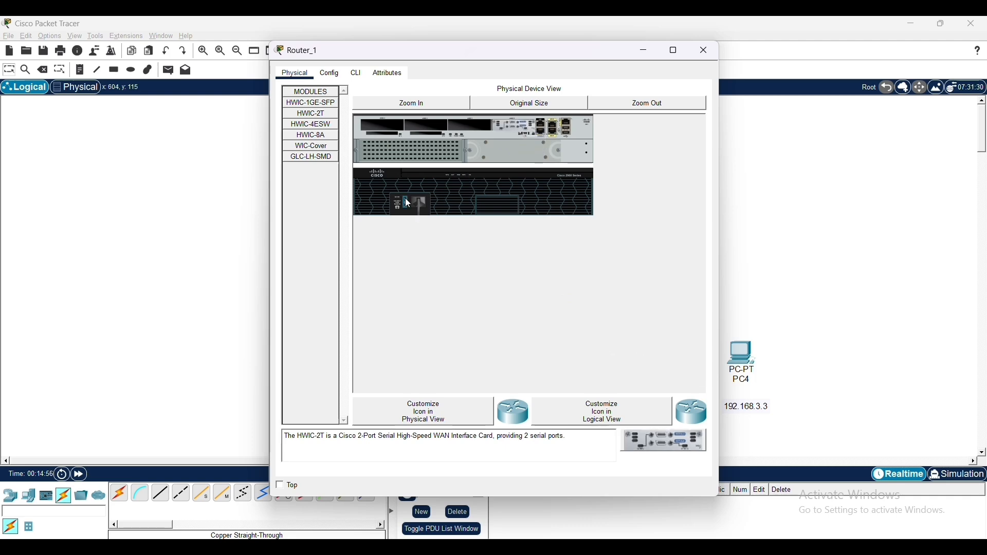
{"action": "left_click", "coordinate": [703, 50]}
Install an HWIC-2T module in Router_2's slot beside its built-in ports with the power off, and power the router back on
{"action": "left_click", "coordinate": [669, 175]}
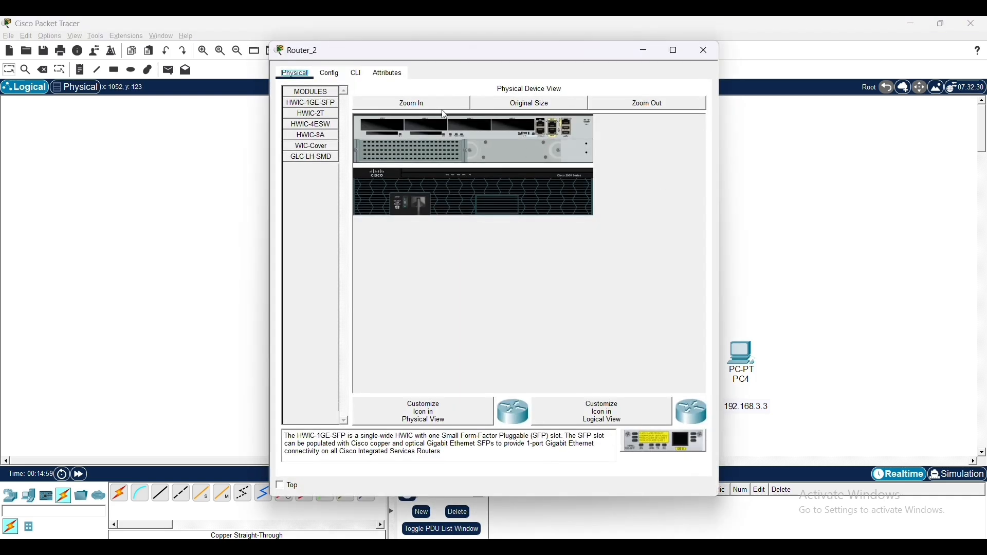
{"action": "left_click", "coordinate": [312, 114]}
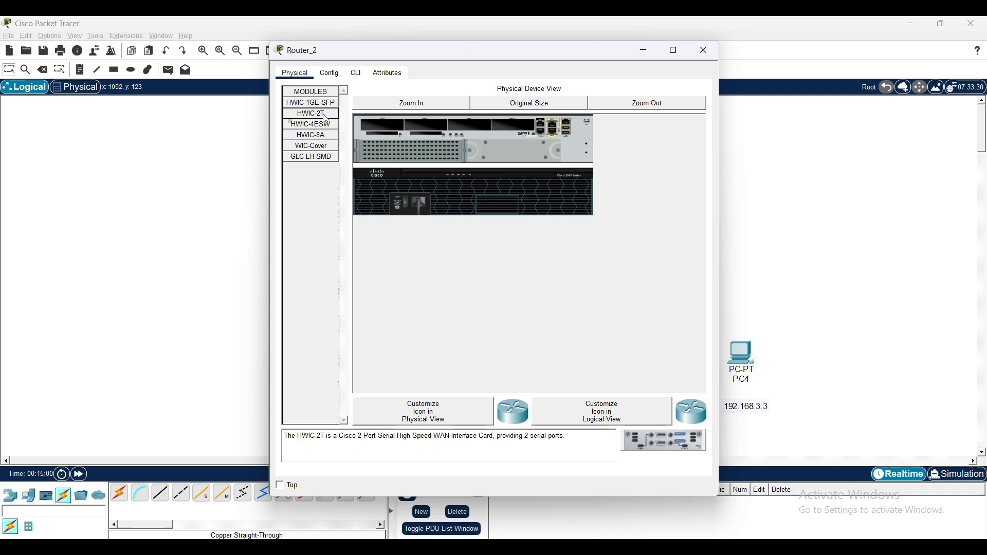
{"action": "left_click_drag", "start_coordinate": [643, 443], "coordinate": [515, 126]}
{"action": "left_click", "coordinate": [406, 202]}
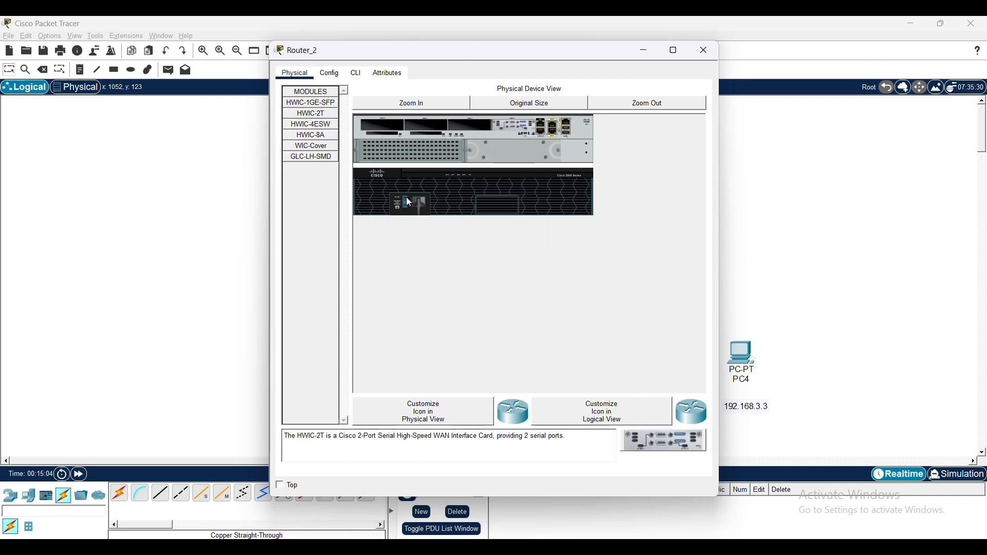
{"action": "left_click", "coordinate": [706, 50]}
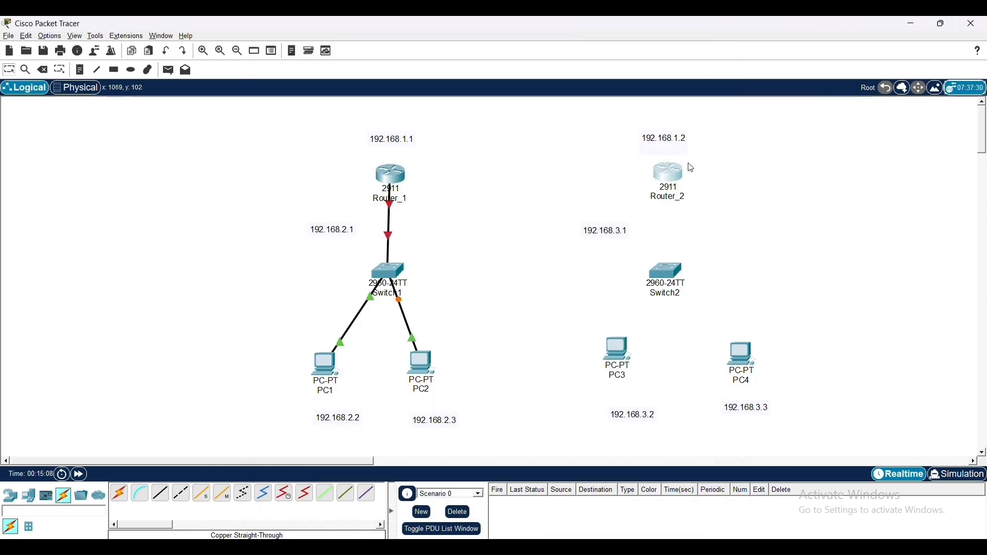
{"action": "left_click", "coordinate": [677, 176]}
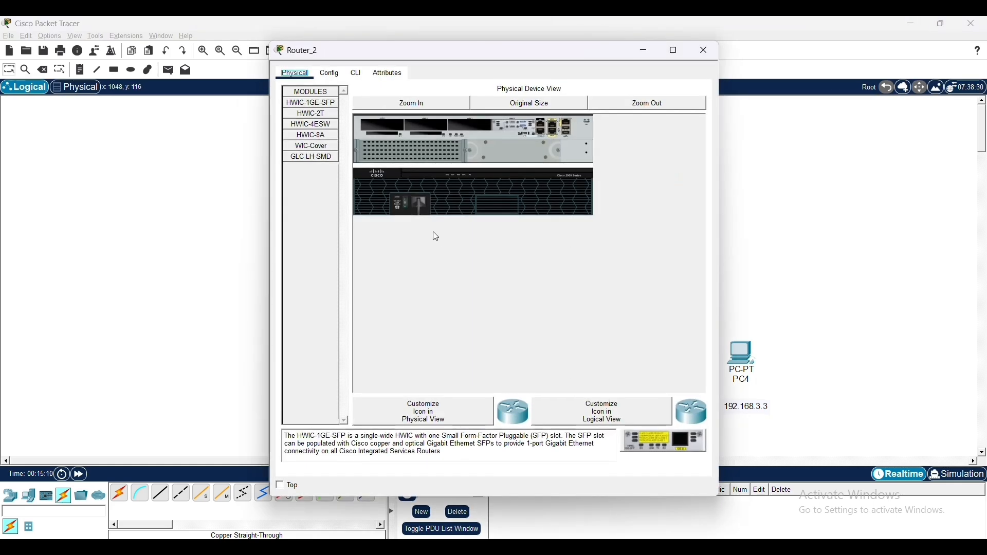
{"action": "left_click", "coordinate": [712, 47]}
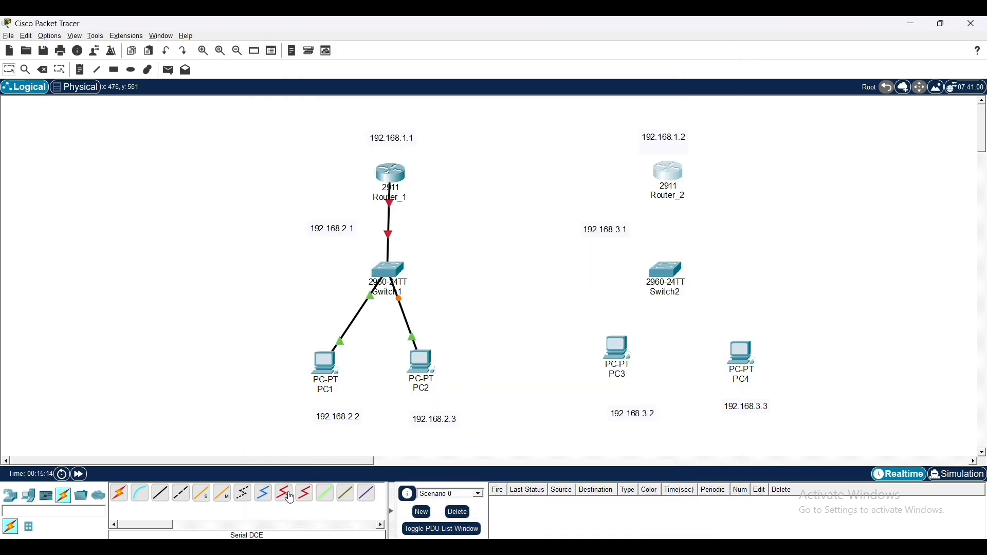
Connect Router_1's Serial0/0/0 to a serial port on Router_2 with a Serial DCE cable
{"action": "left_click", "coordinate": [288, 497]}
{"action": "left_click", "coordinate": [393, 172]}
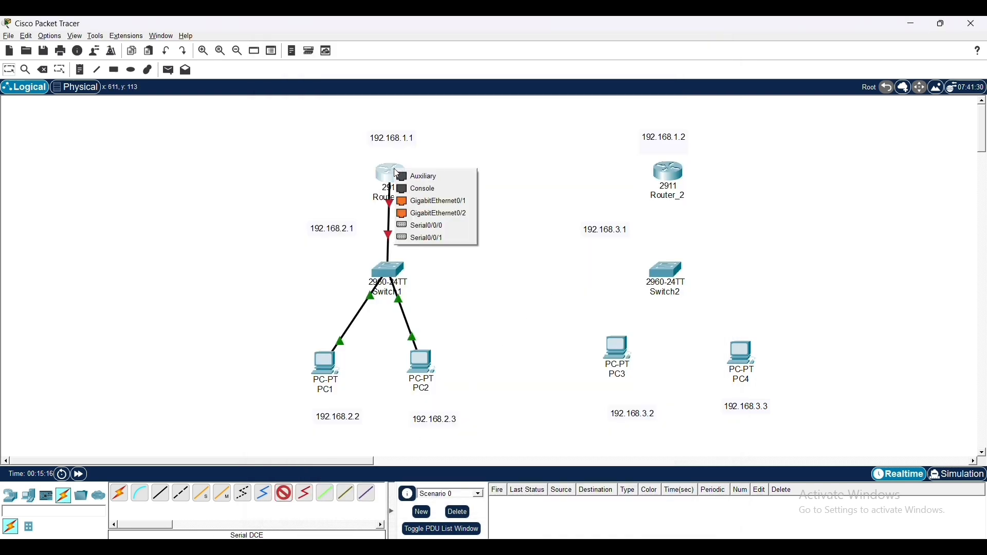
{"action": "left_click", "coordinate": [431, 225]}
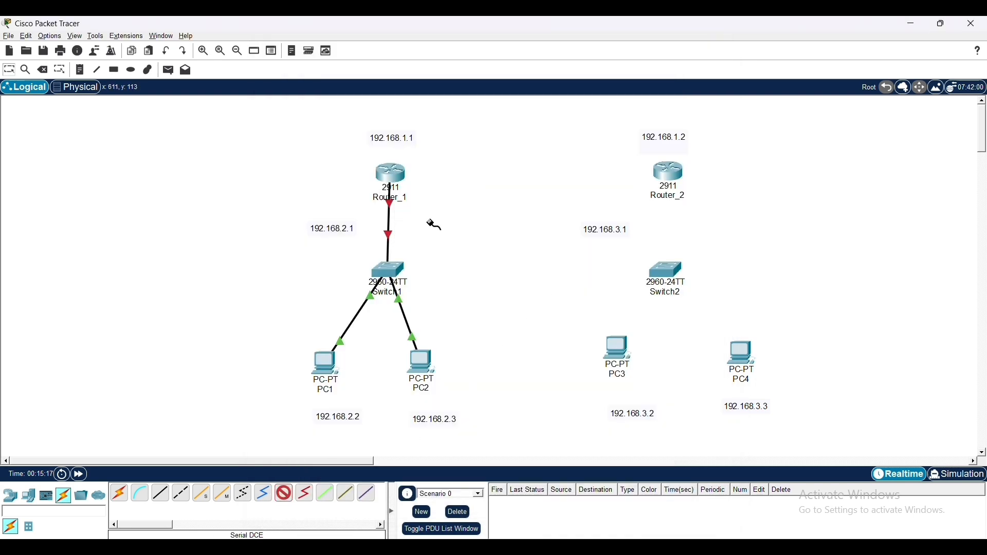
{"action": "left_click", "coordinate": [668, 174]}
{"action": "left_click", "coordinate": [686, 239]}
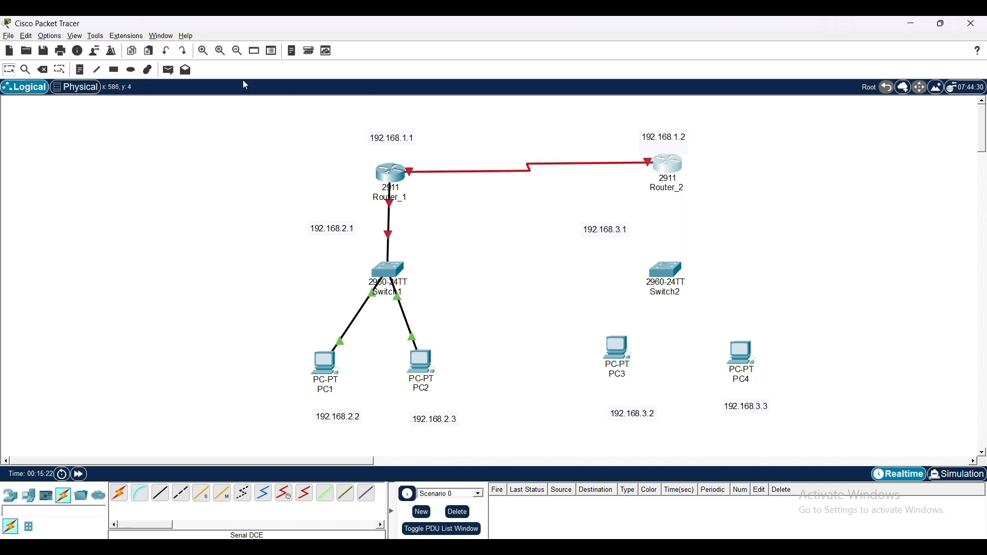
{"action": "left_click", "coordinate": [114, 70]}
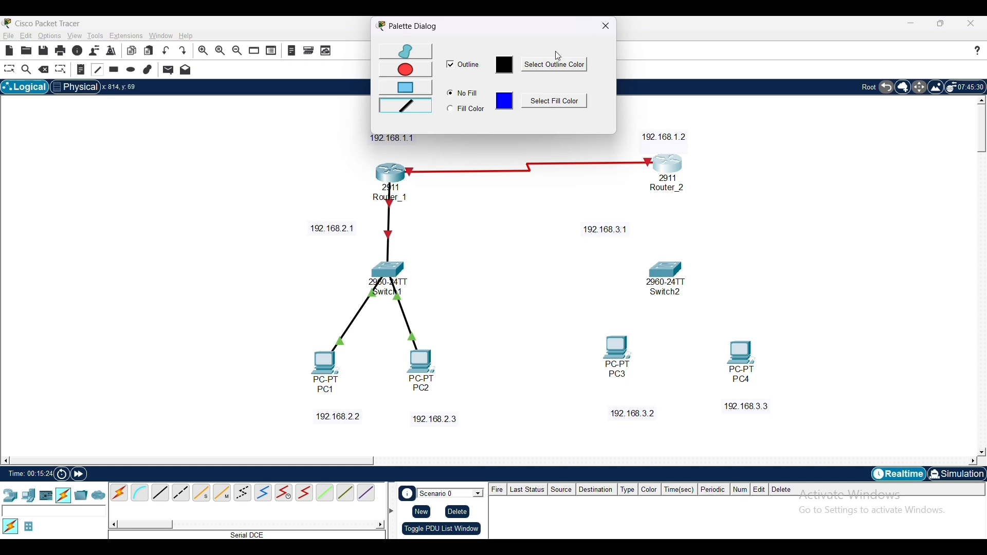
{"action": "left_click", "coordinate": [606, 27]}
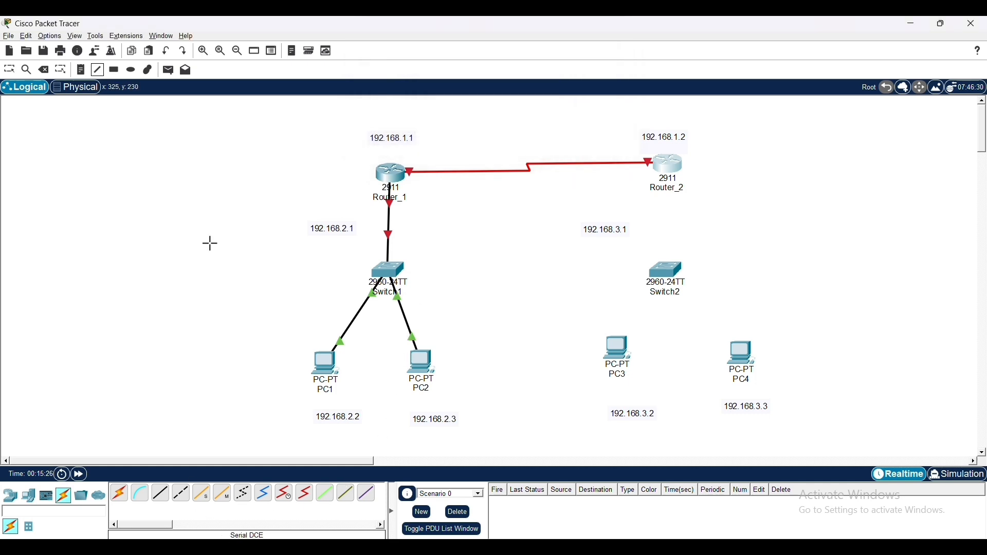
{"action": "left_click", "coordinate": [10, 69]}
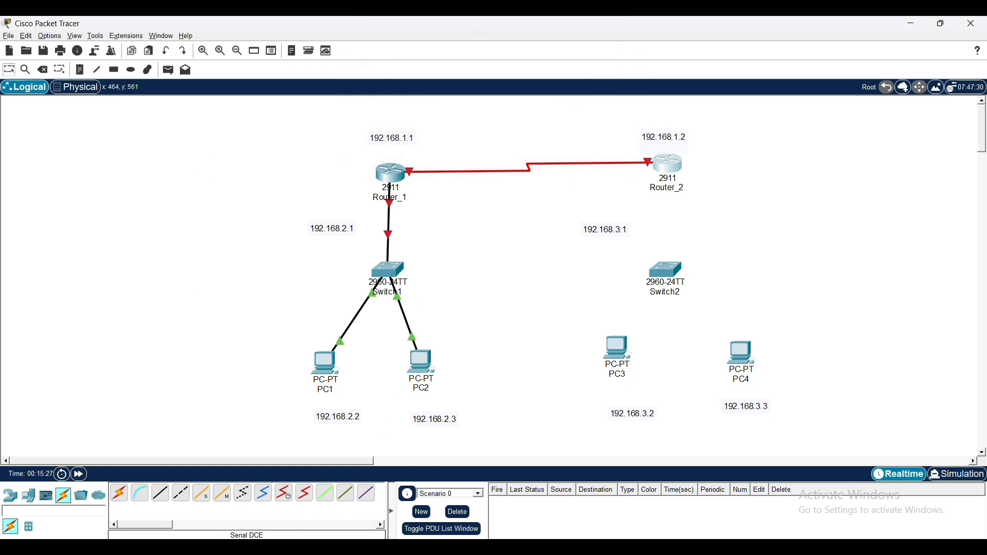
Connect Router_2 to Switch2's GigabitEthernet0/1 with a copper straight-through cable
{"action": "left_click", "coordinate": [160, 496]}
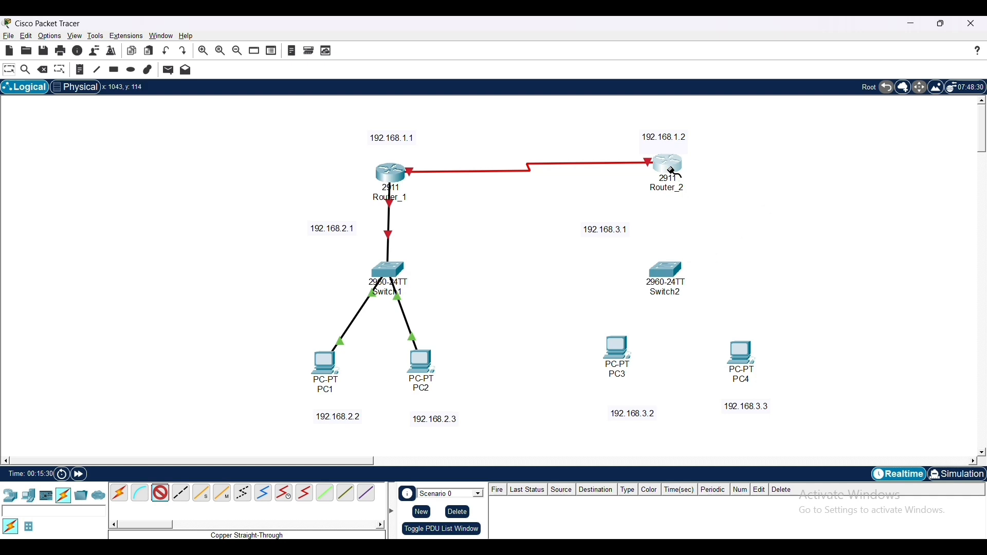
{"action": "left_click", "coordinate": [677, 177]}
{"action": "left_click", "coordinate": [688, 202]}
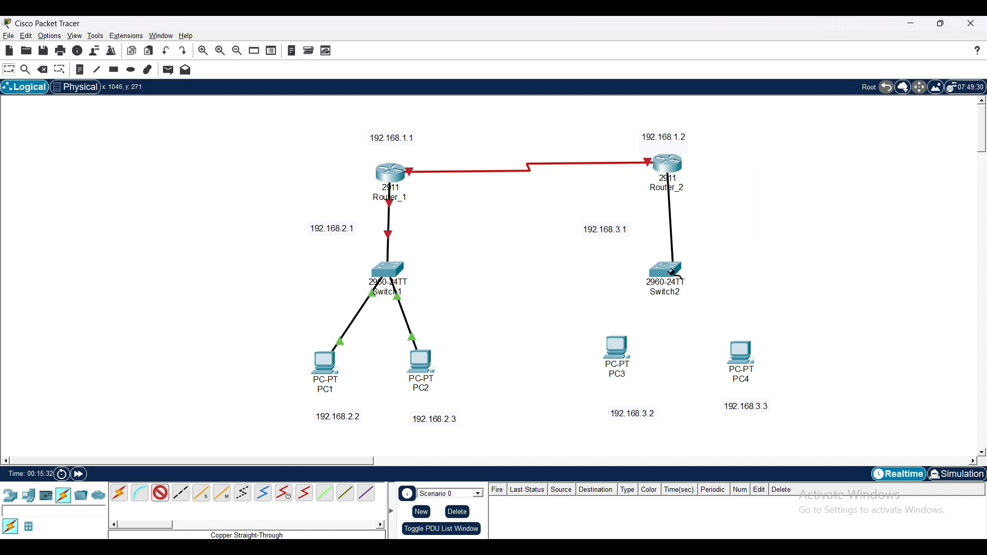
{"action": "left_click", "coordinate": [676, 276]}
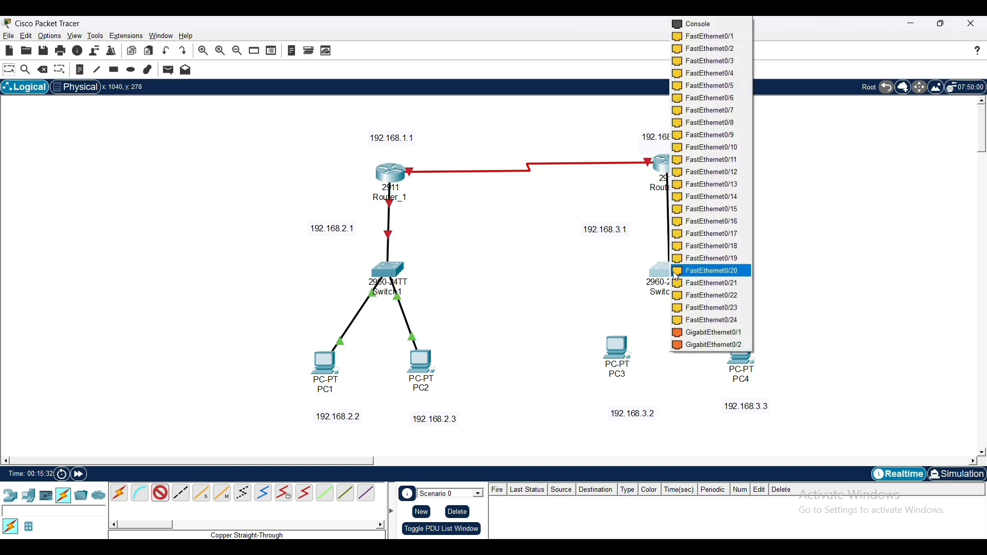
{"action": "left_click", "coordinate": [709, 333]}
Connect Switch2's FastEthernet0/1 to PC3's FastEthernet0 with a copper straight-through cable
{"action": "left_click", "coordinate": [160, 494]}
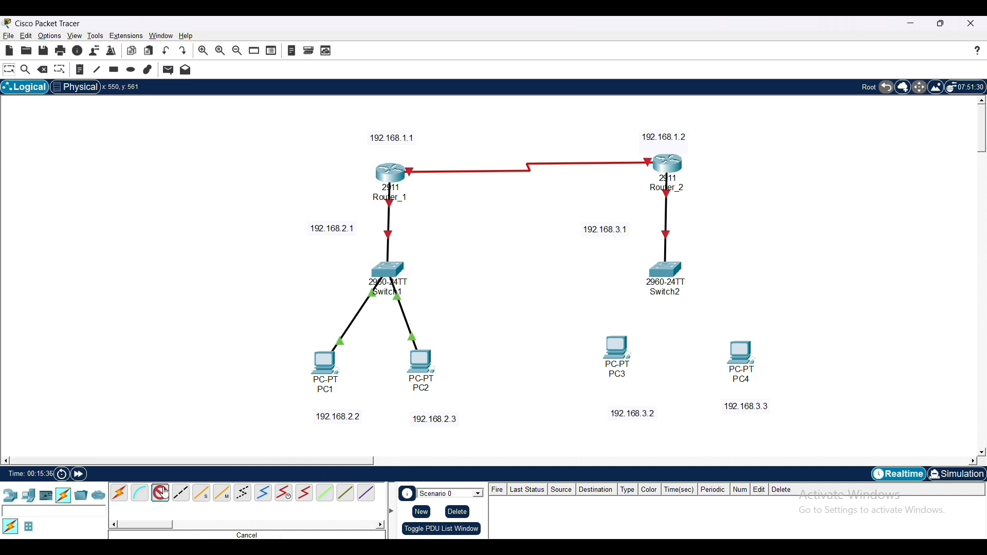
{"action": "left_click", "coordinate": [669, 275]}
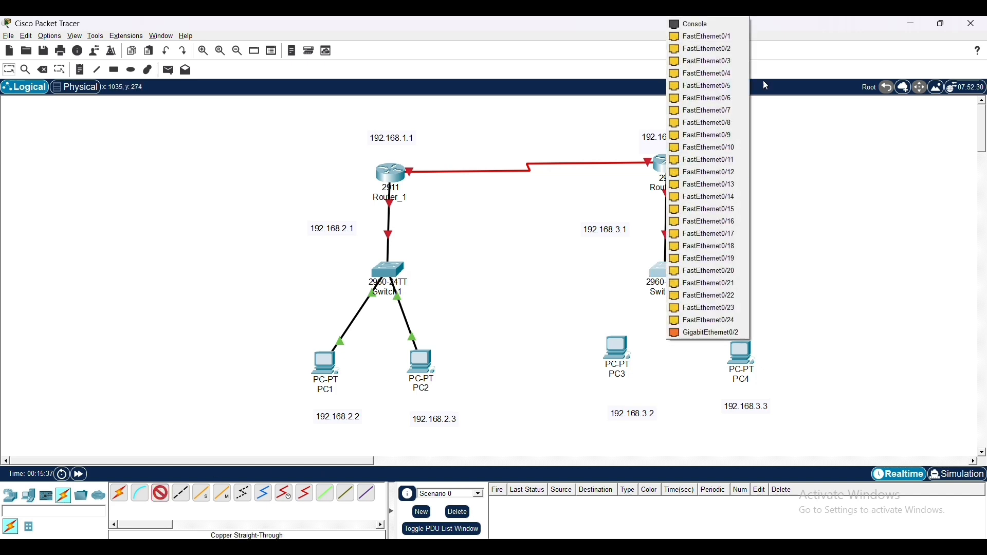
{"action": "left_click", "coordinate": [741, 40]}
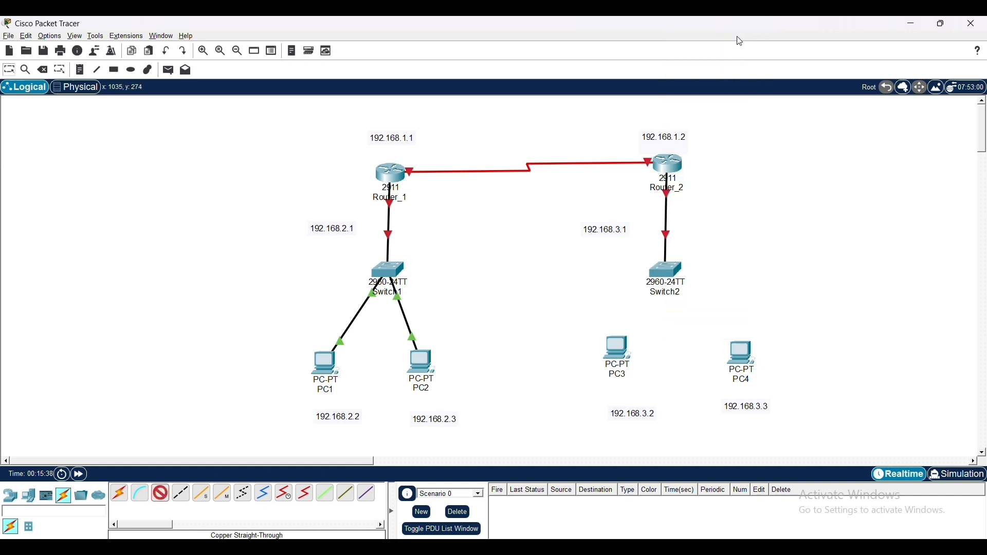
{"action": "left_click", "coordinate": [620, 359]}
{"action": "left_click", "coordinate": [651, 399]}
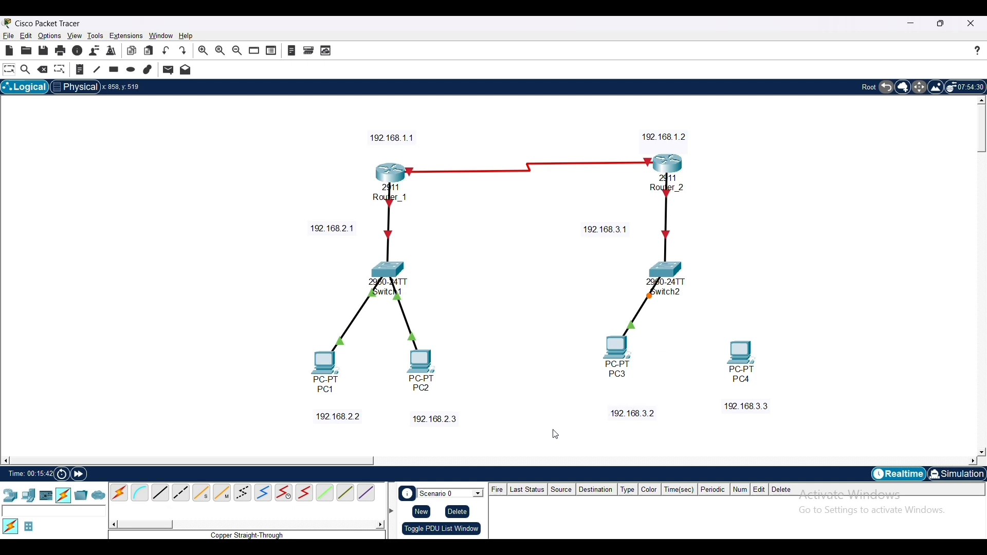
Connect Switch2 to PC4 with a copper straight-through cable
{"action": "left_click", "coordinate": [161, 496]}
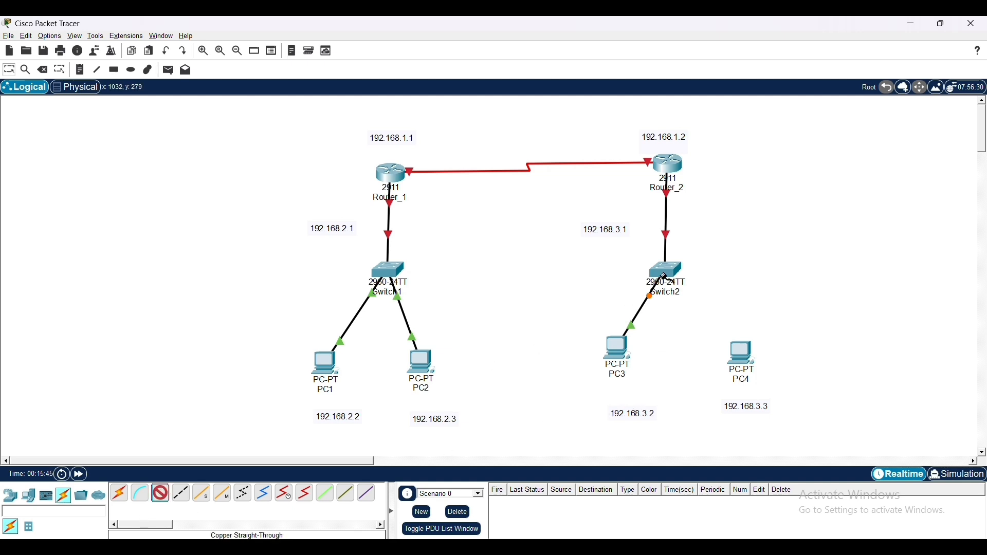
{"action": "left_click", "coordinate": [673, 279]}
{"action": "left_click", "coordinate": [702, 36]}
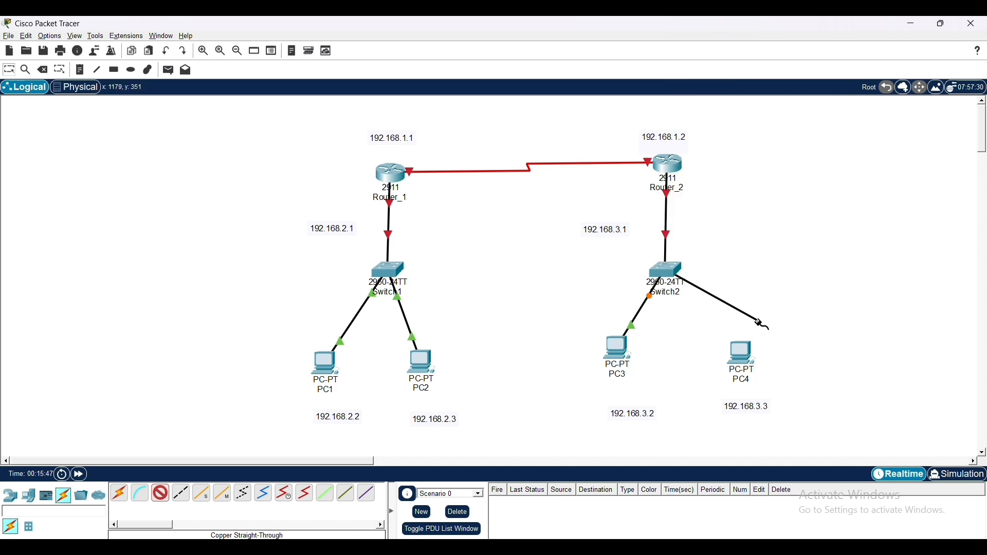
{"action": "left_click", "coordinate": [751, 364]}
{"action": "left_click", "coordinate": [771, 402]}
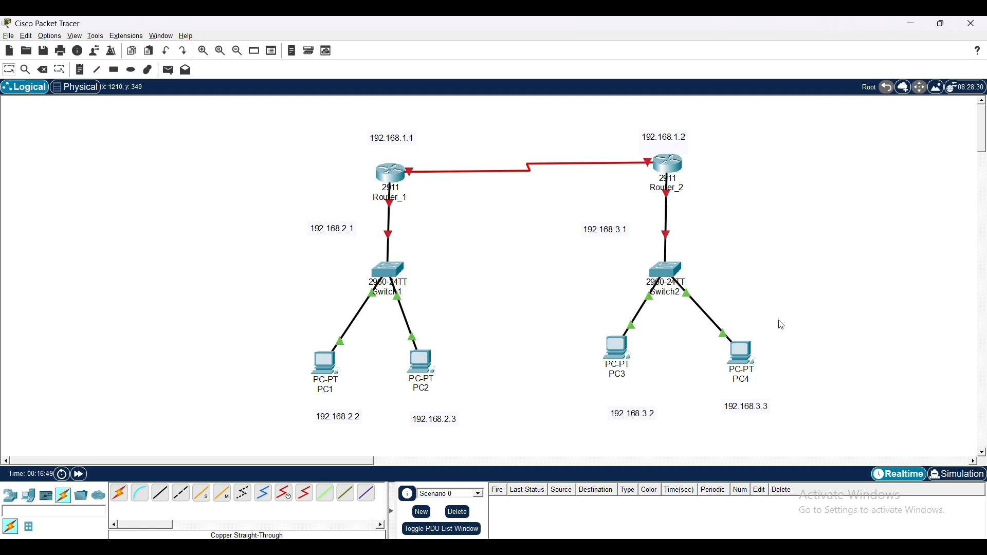
Open Router_1's command line and decline the initial configuration dialog
{"action": "left_click", "coordinate": [394, 171]}
{"action": "left_click", "coordinate": [356, 73]}
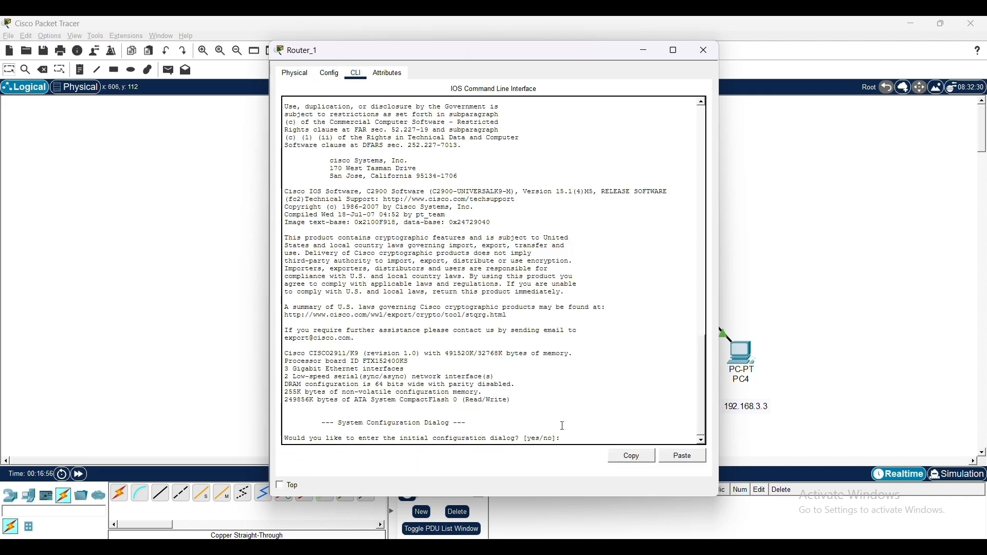
{"action": "type", "text": "no"}
{"action": "key", "text": "Return"}
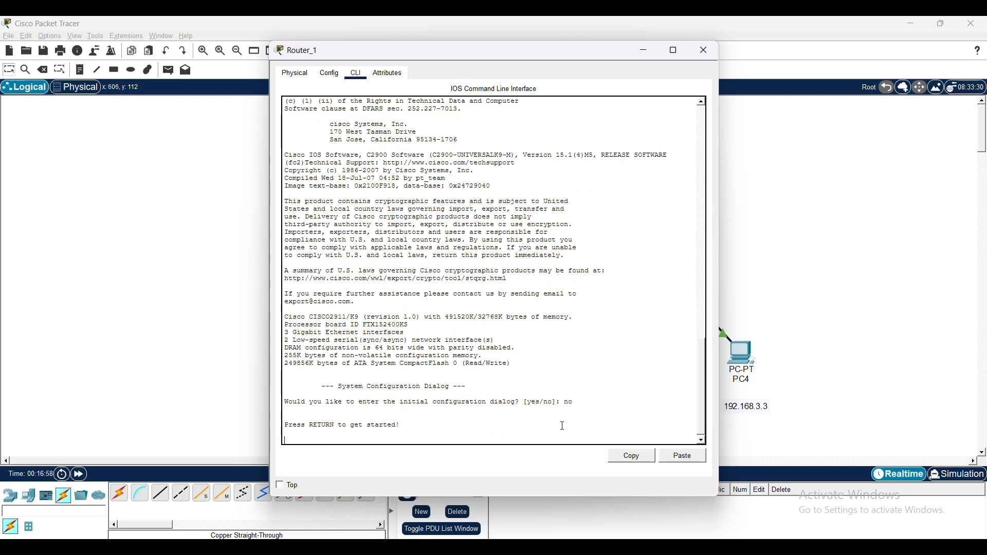
{"action": "key", "text": "Return"}
Enter global configuration mode on Router_1 and set its hostname to R-1
{"action": "type", "text": "en"}
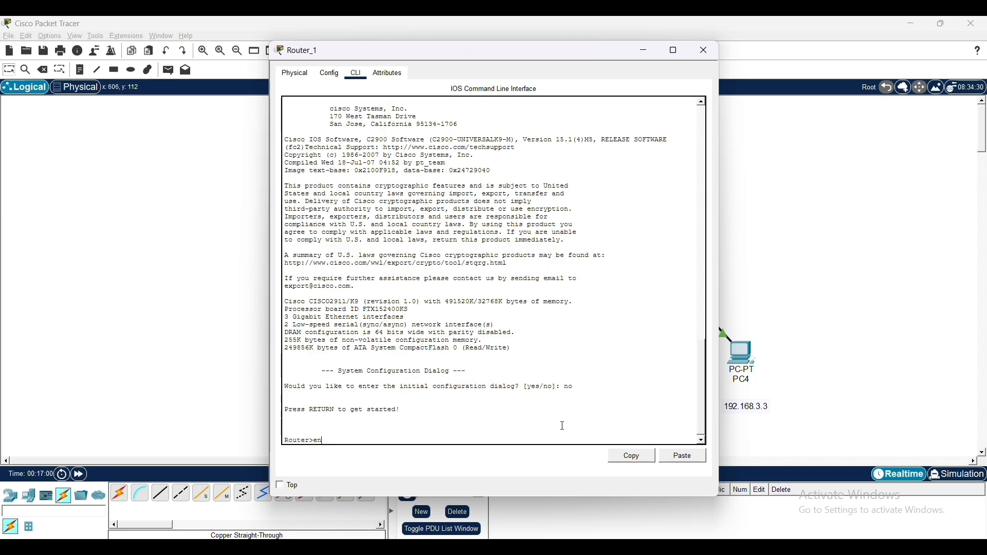
{"action": "key", "text": "Return"}
{"action": "type", "text": "config"}
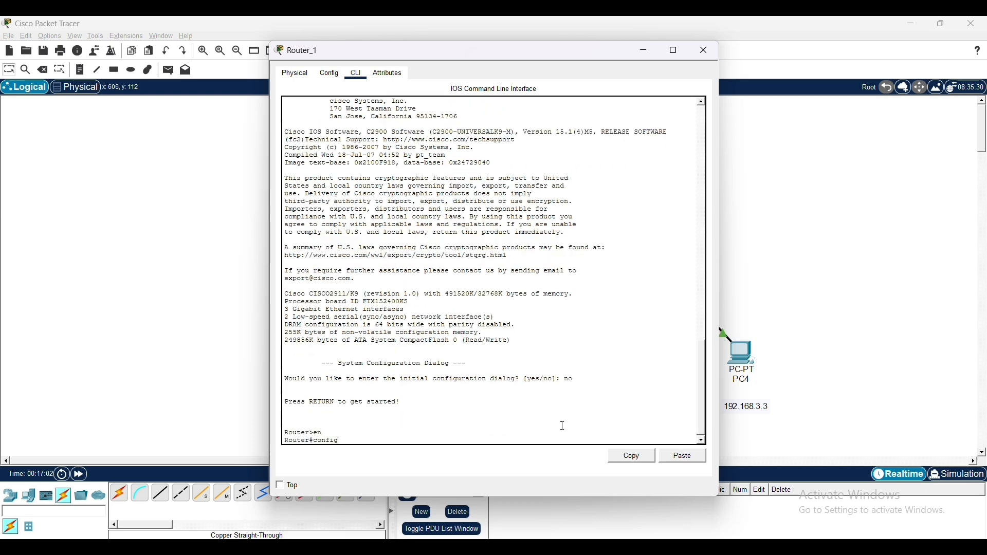
{"action": "type", "text": " t"}
{"action": "key", "text": "Return"}
{"action": "type", "text": "hos"}
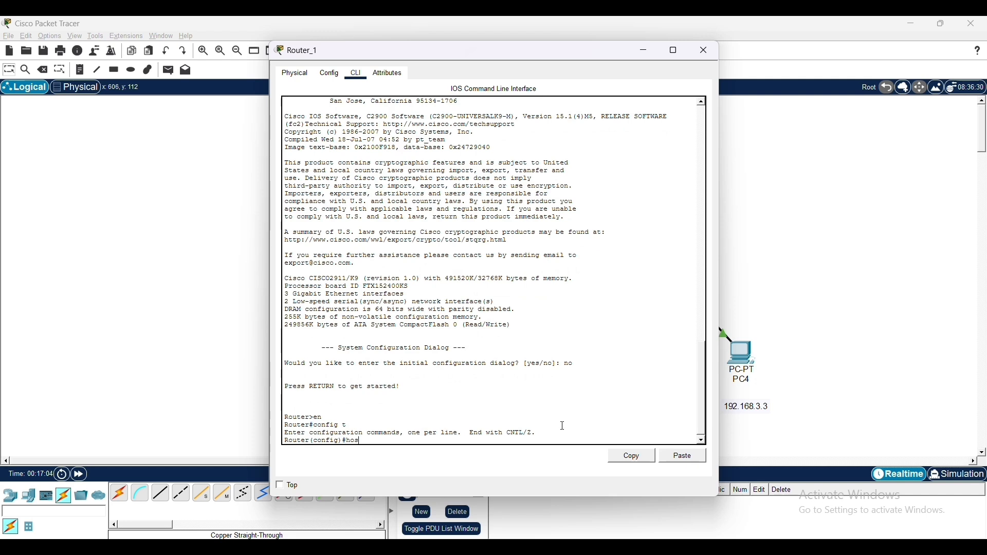
{"action": "type", "text": "tname R-1"}
{"action": "key", "text": "Return"}
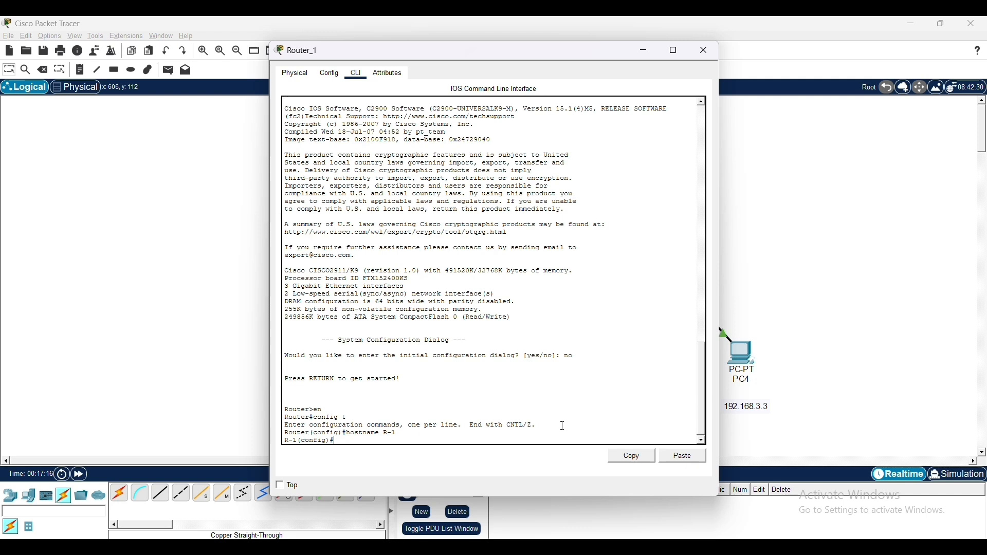
Assign 192.168.1.1 with mask 255.255.255.0 to R-1's interface se0/0/0, enable it, and exit interface configuration
{"action": "type", "text": "int s"}
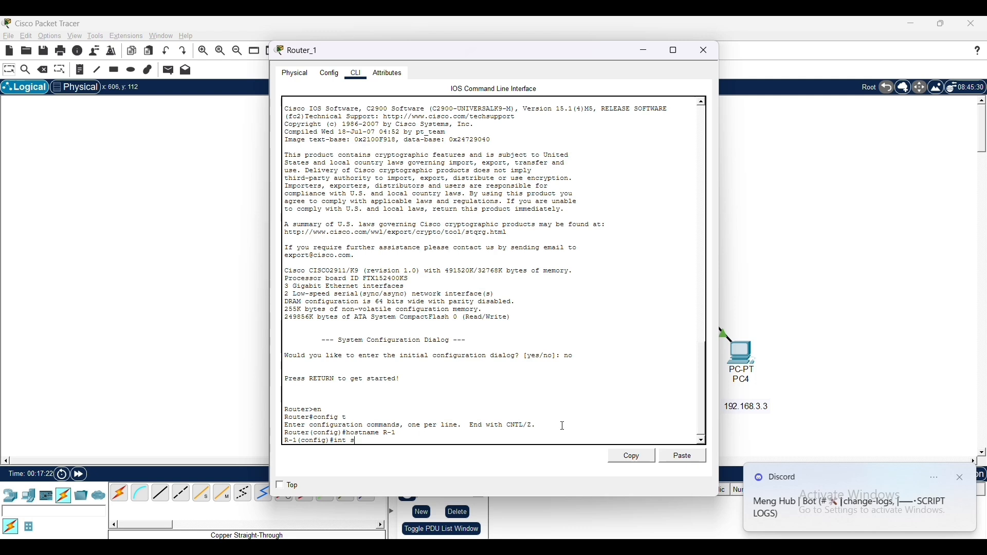
{"action": "type", "text": "e0/"}
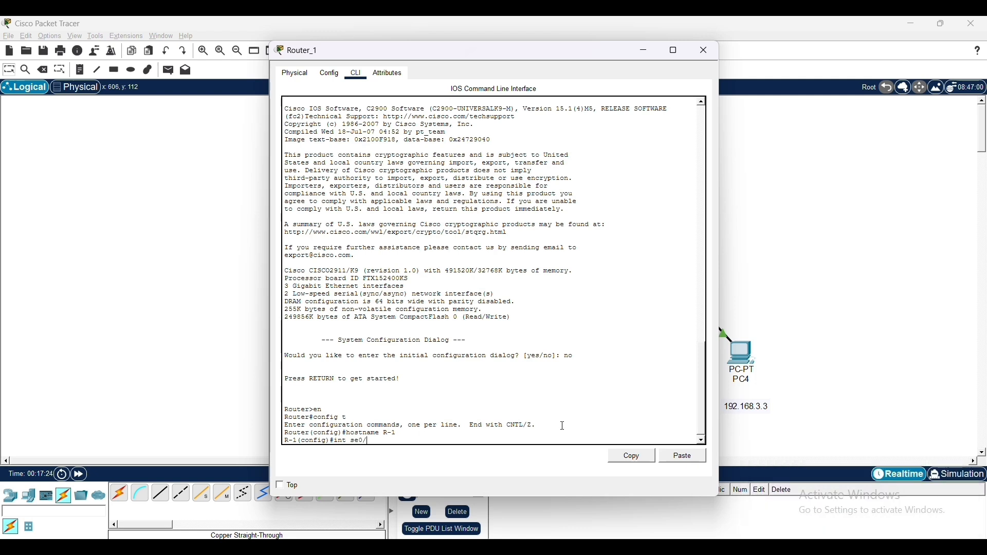
{"action": "type", "text": "0/0"}
{"action": "key", "text": "Return"}
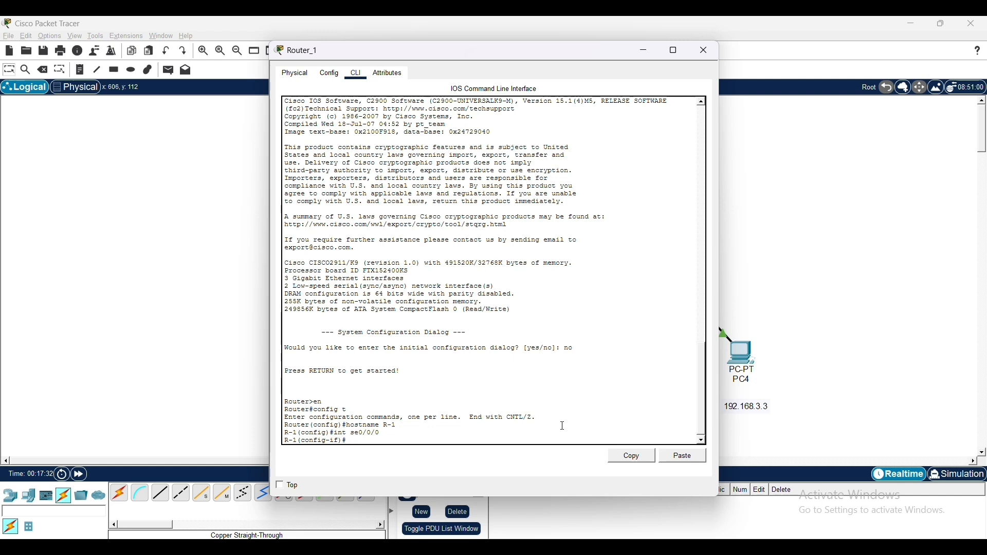
{"action": "type", "text": "ip add 192.168.1.1 255.255.2"}
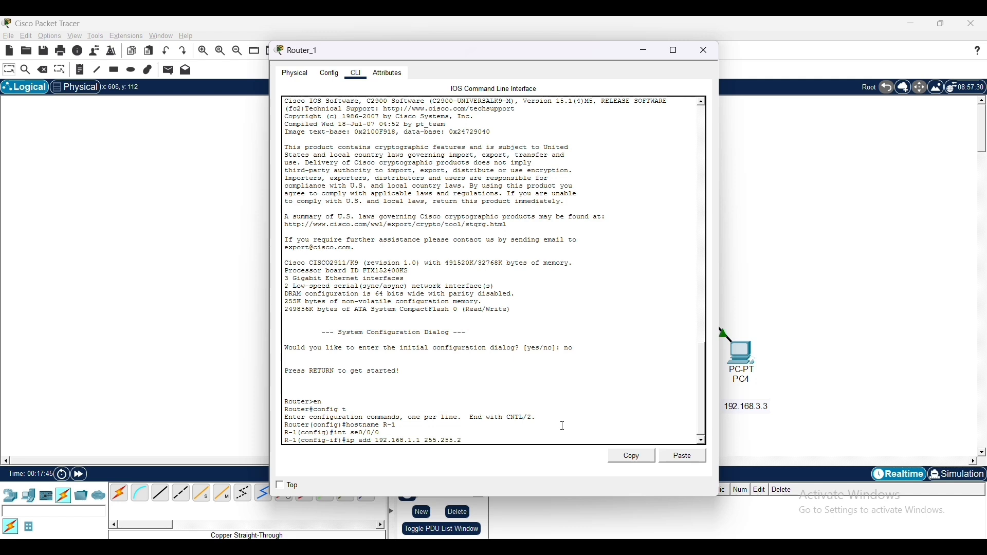
{"action": "type", "text": "55.0"}
{"action": "key", "text": "Return"}
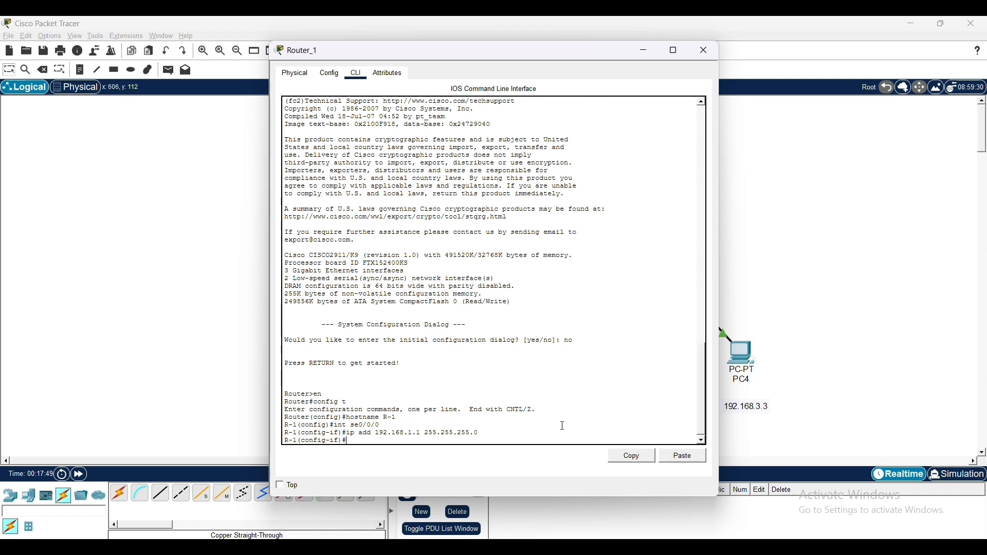
{"action": "type", "text": "no sh"}
{"action": "key", "text": "Return"}
{"action": "key", "text": "Return"}
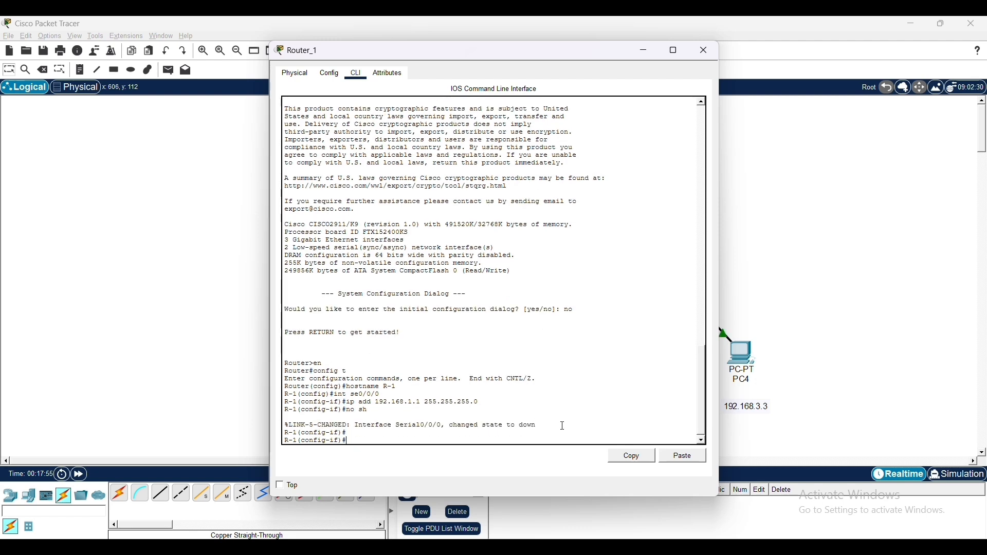
{"action": "type", "text": "ex"}
{"action": "key", "text": "Return"}
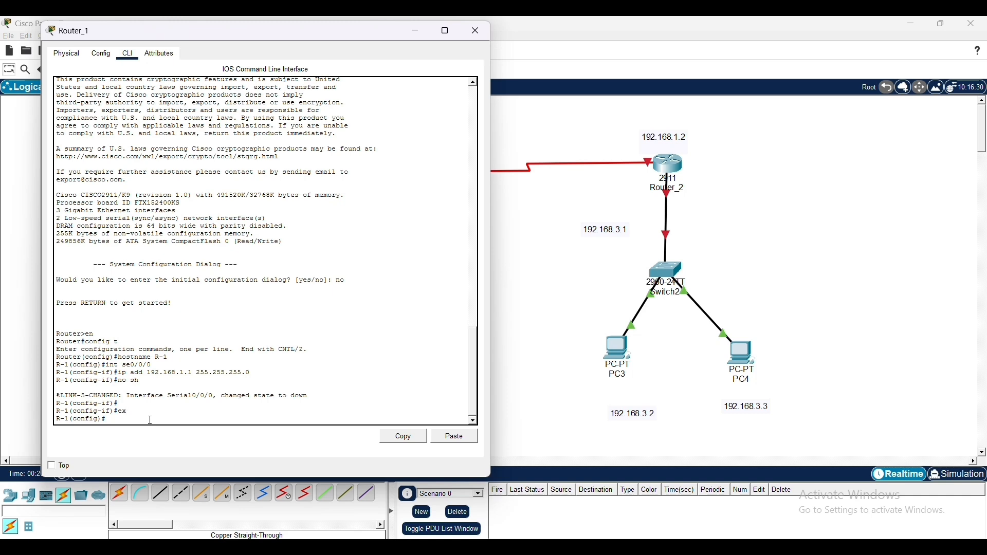
Assign 192.168.2.1 with mask 255.255.255.0 to R-1's interface gig0/0, enable it, and exit interface configuration
{"action": "type", "text": "int gig0/0"}
{"action": "key", "text": "Return"}
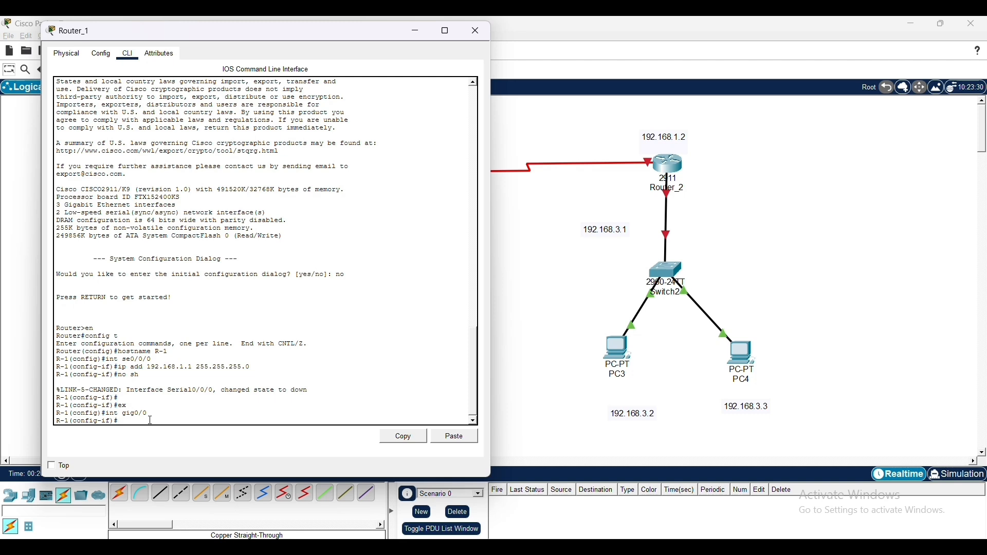
{"action": "type", "text": "ip add 192.168.2.1 255.255.255.0"}
{"action": "key", "text": "Return"}
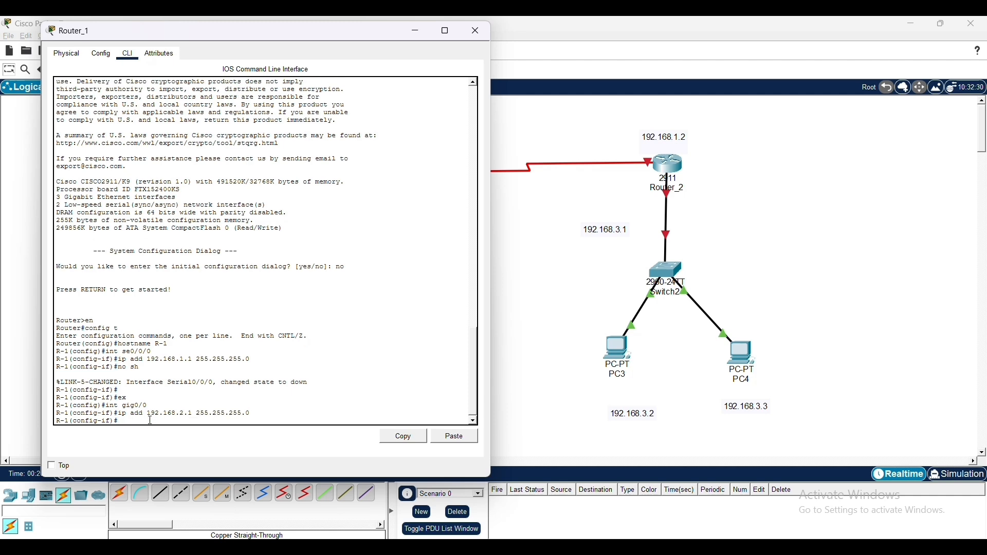
{"action": "type", "text": "no sh"}
{"action": "key", "text": "Return"}
{"action": "key", "text": "Return"}
{"action": "type", "text": "ex"}
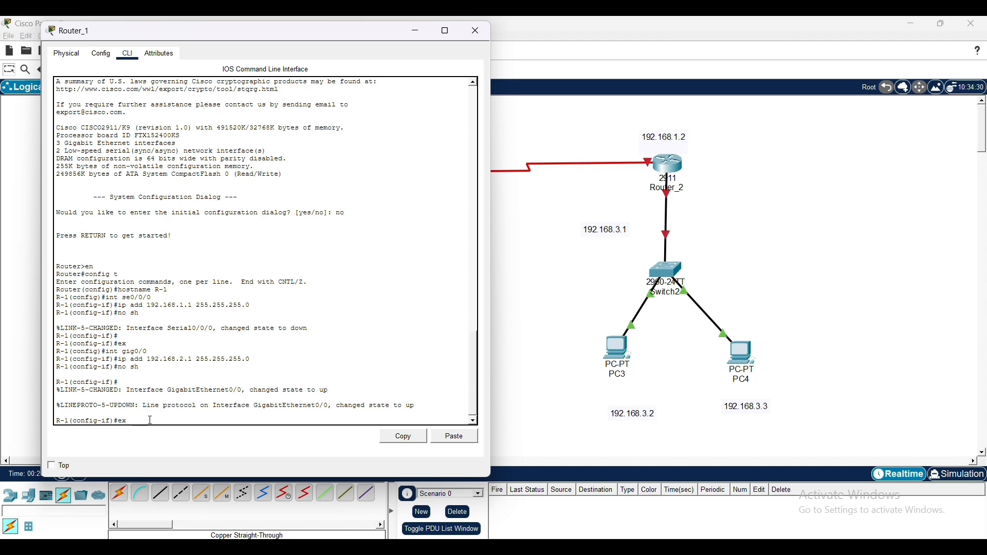
{"action": "key", "text": "Return"}
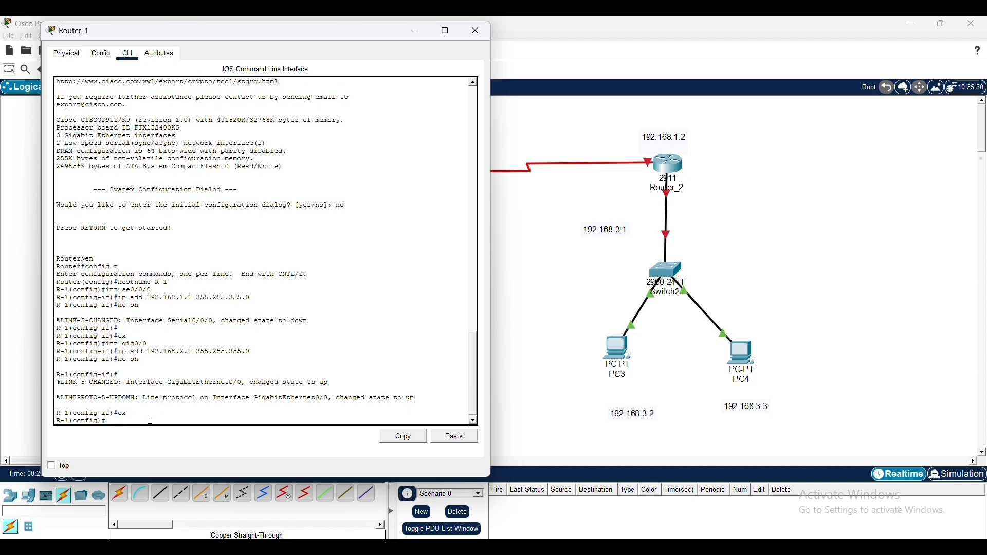
Save R-1's configuration with do wr, exit configuration mode, and close the Router_1 window
{"action": "type", "text": "do wr"}
{"action": "key", "text": "Return"}
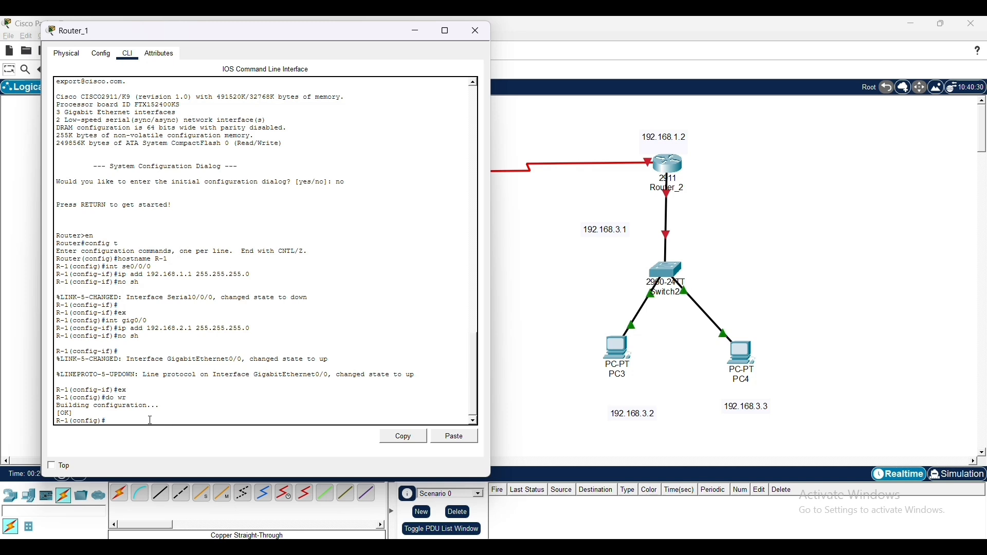
{"action": "type", "text": "ex"}
{"action": "key", "text": "Return"}
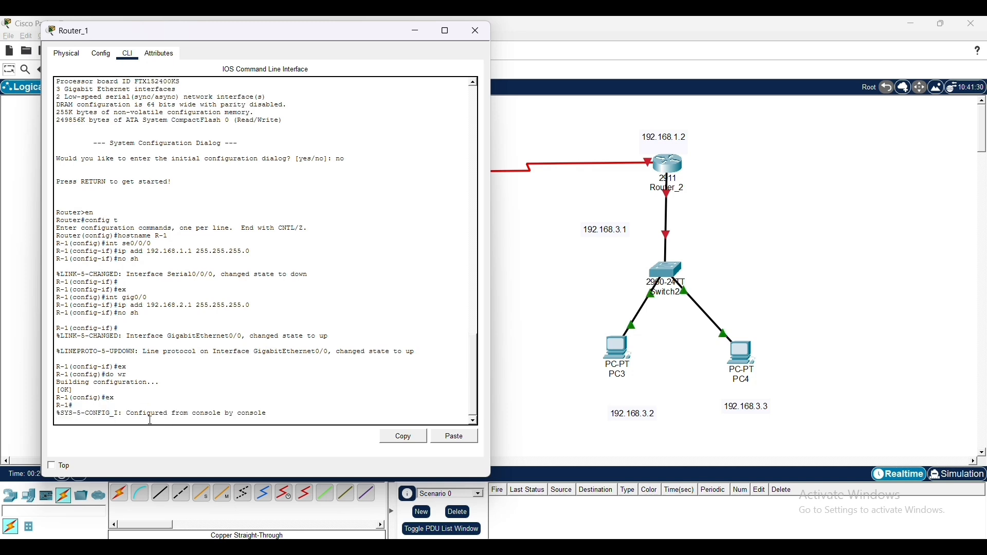
{"action": "key", "text": "Return"}
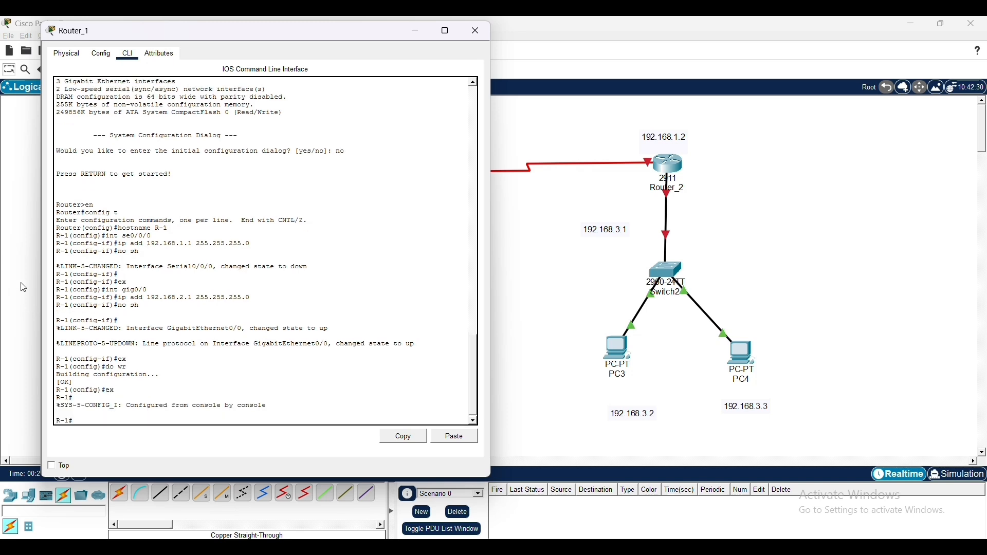
{"action": "left_click_drag", "start_coordinate": [313, 31], "coordinate": [302, 98]}
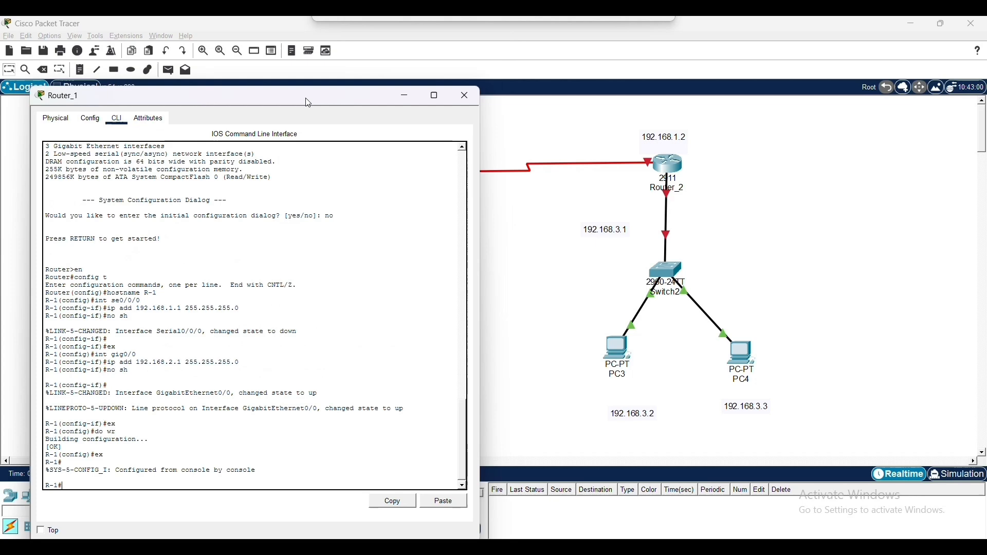
{"action": "left_click", "coordinate": [466, 100]}
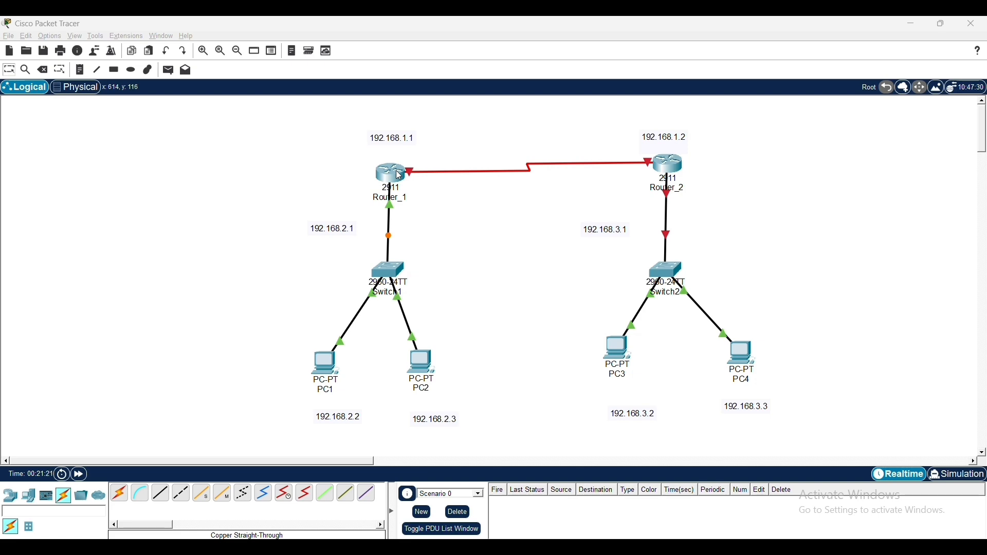
Open Router_2's command line and decline the initial configuration dialog
{"action": "left_click", "coordinate": [670, 169]}
{"action": "left_click", "coordinate": [357, 73]}
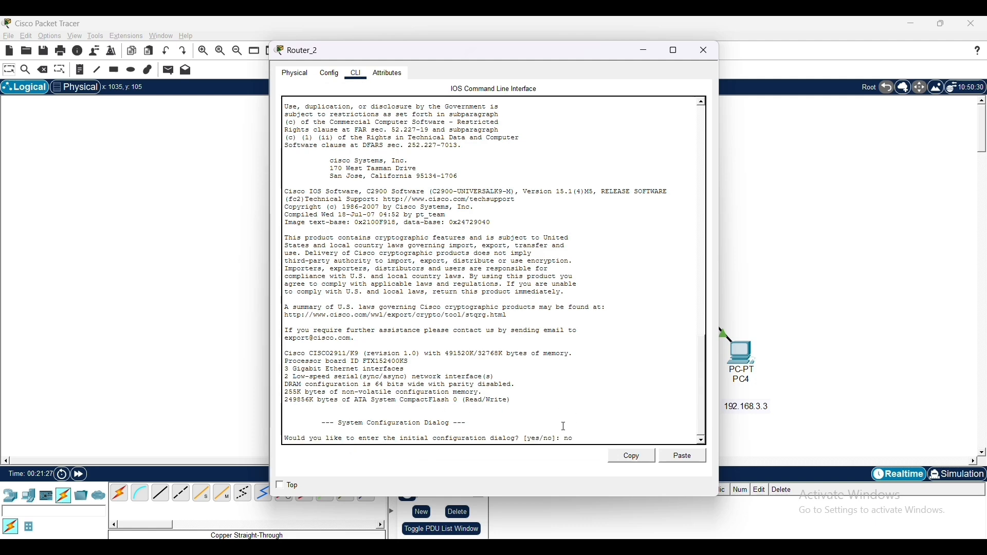
{"action": "type", "text": "no"}
{"action": "key", "text": "Return"}
{"action": "key", "text": "Return"}
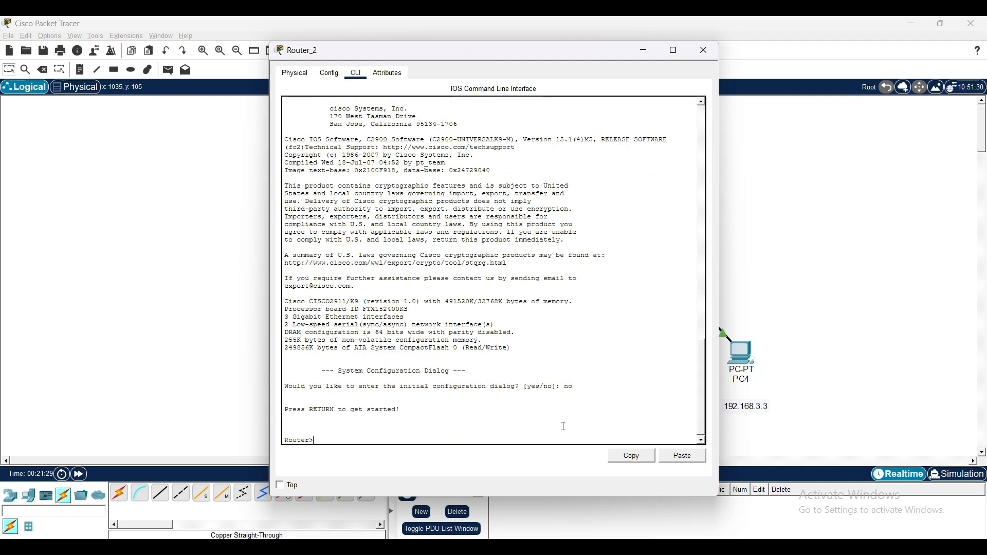
Enter global configuration mode on Router_2 and set its hostname to R-2
{"action": "type", "text": "en"}
{"action": "key", "text": "Return"}
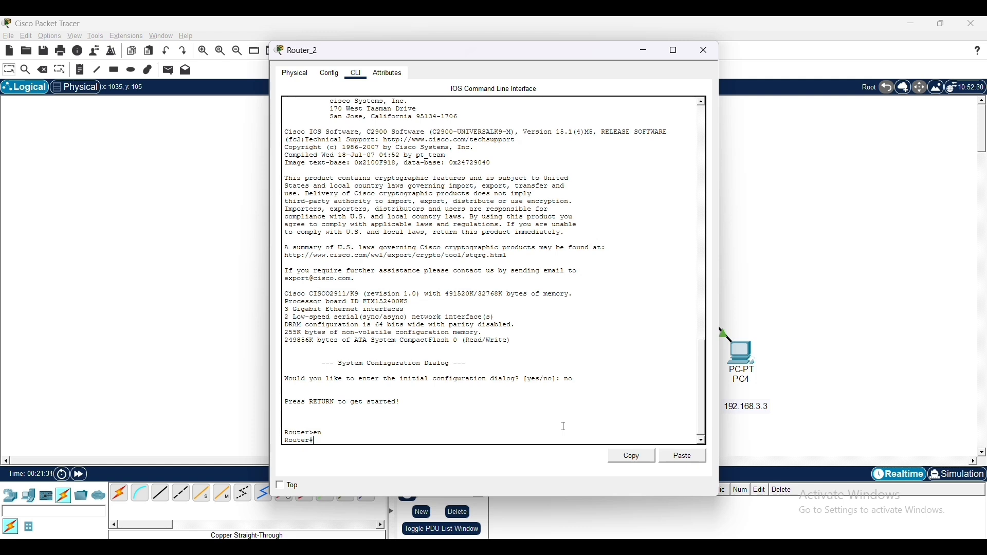
{"action": "type", "text": "config"}
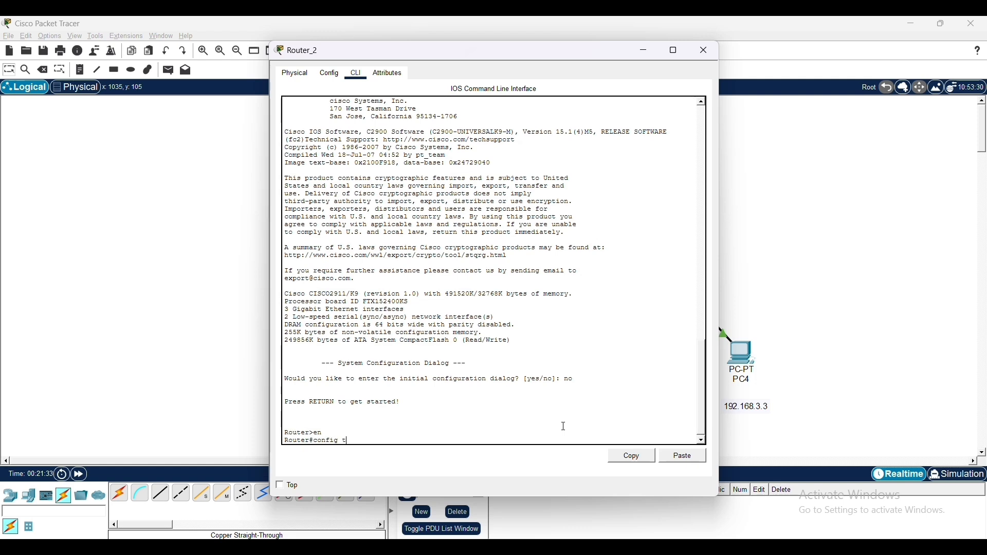
{"action": "type", "text": " t"}
{"action": "key", "text": "Return"}
{"action": "type", "text": "hos"}
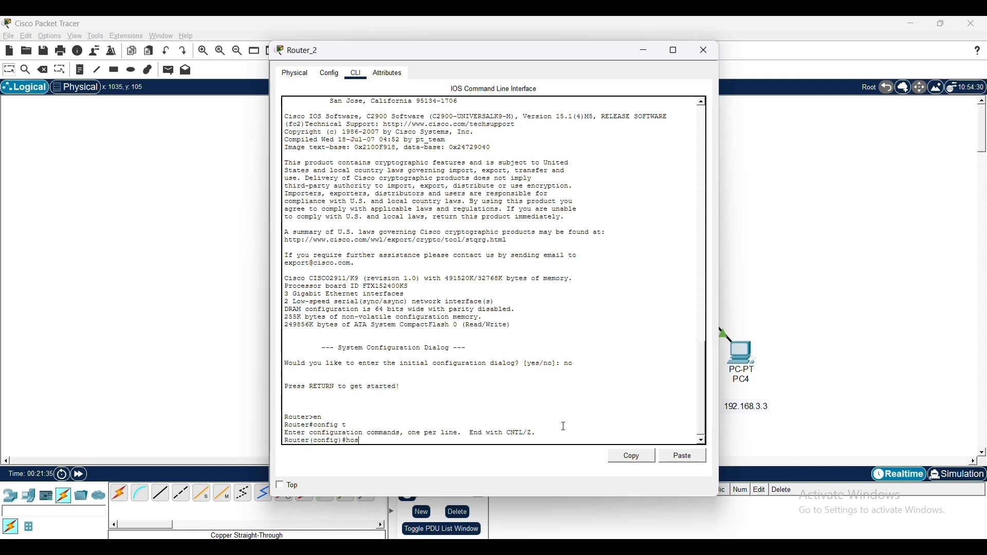
{"action": "type", "text": "tname R-2"}
{"action": "key", "text": "Return"}
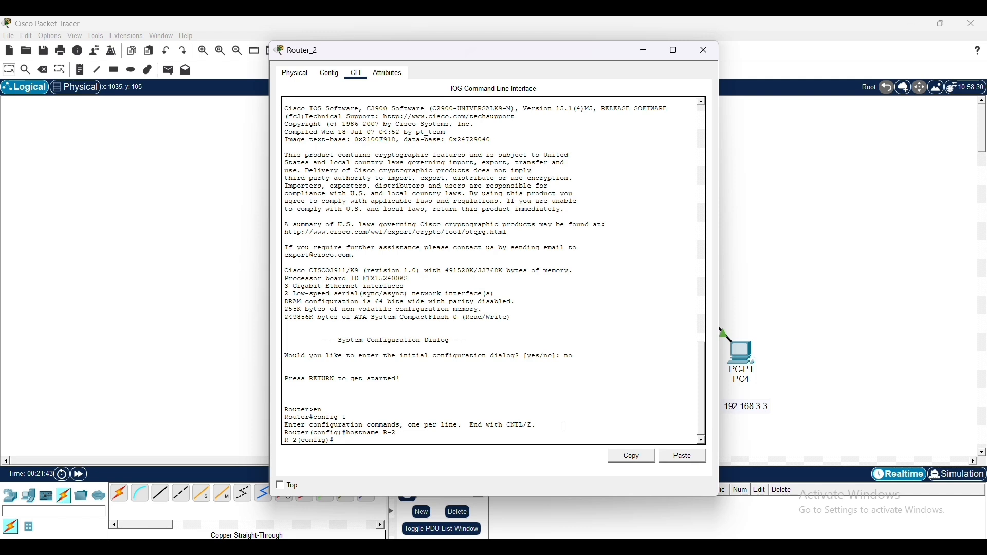
Assign 192.168.1.2 with mask 255.255.255.0 to R-2's interface se0/0/0
{"action": "type", "text": "int se0/0/0"}
{"action": "key", "text": "Return"}
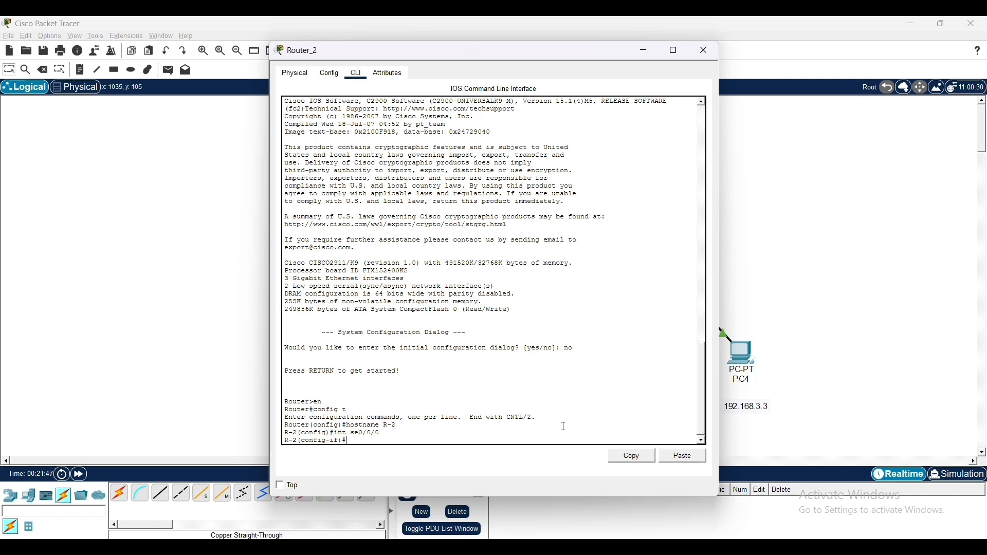
{"action": "type", "text": "ip add 192"}
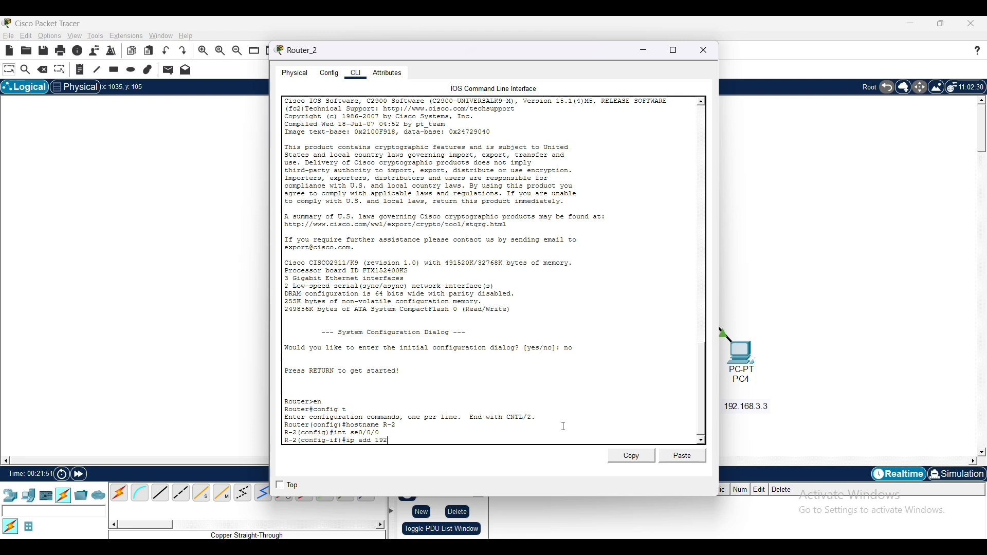
{"action": "type", "text": ".16"}
{"action": "type", "text": "8."}
{"action": "type", "text": "3."}
{"action": "type", "text": "1.2"}
{"action": "type", "text": " 255."}
{"action": "type", "text": "255.2"}
{"action": "type", "text": "55"}
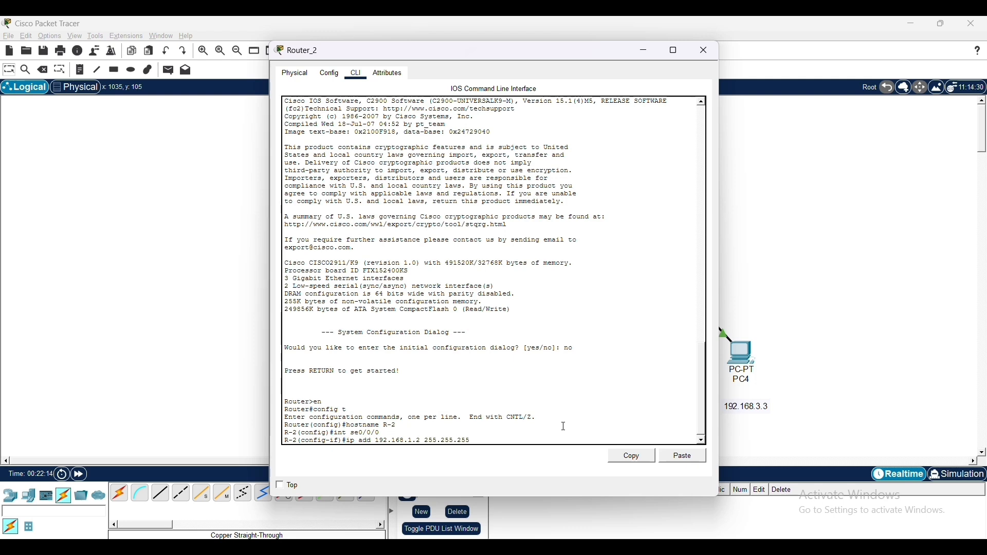
{"action": "type", "text": ".0"}
{"action": "key", "text": "Return"}
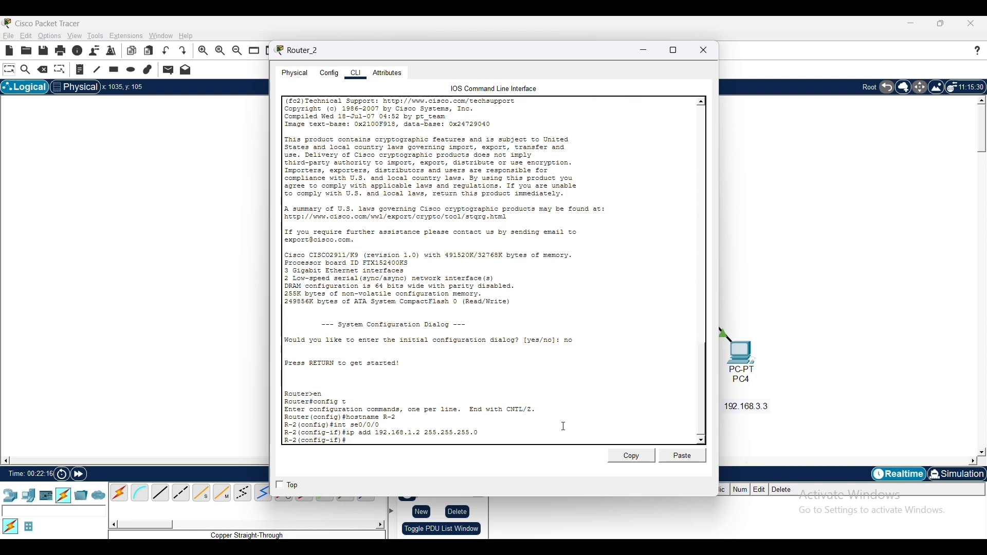
Enable R-2's interface se0/0/0 with no sh and exit its interface configuration mode
{"action": "type", "text": "no sh"}
{"action": "key", "text": "Return"}
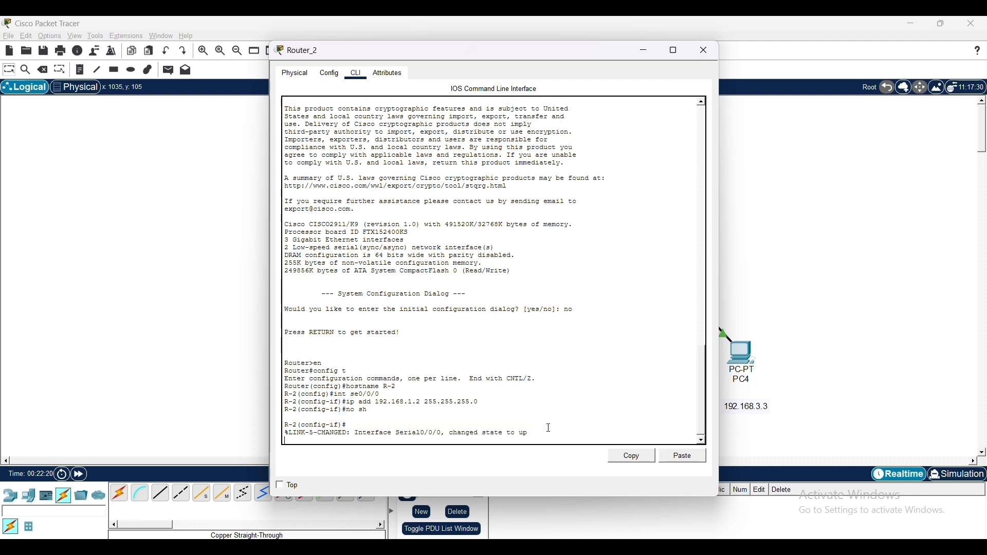
{"action": "key", "text": "Return"}
{"action": "type", "text": "ex"}
{"action": "key", "text": "Return"}
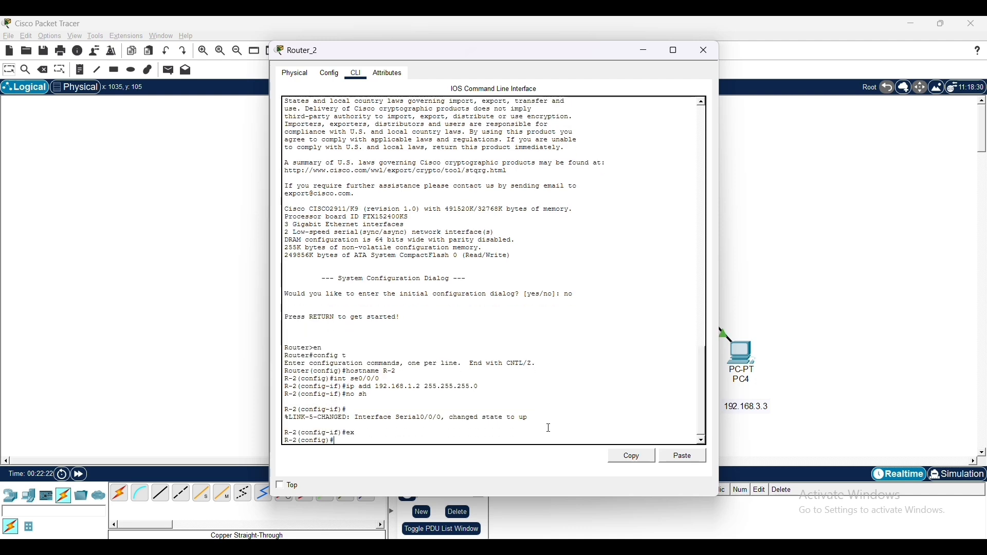
Assign 192.168.3.1 with mask 255.255.255.0 to R-2's interface gi0/0 and enable it with no sh
{"action": "type", "text": "int gi"}
{"action": "key", "text": "Return"}
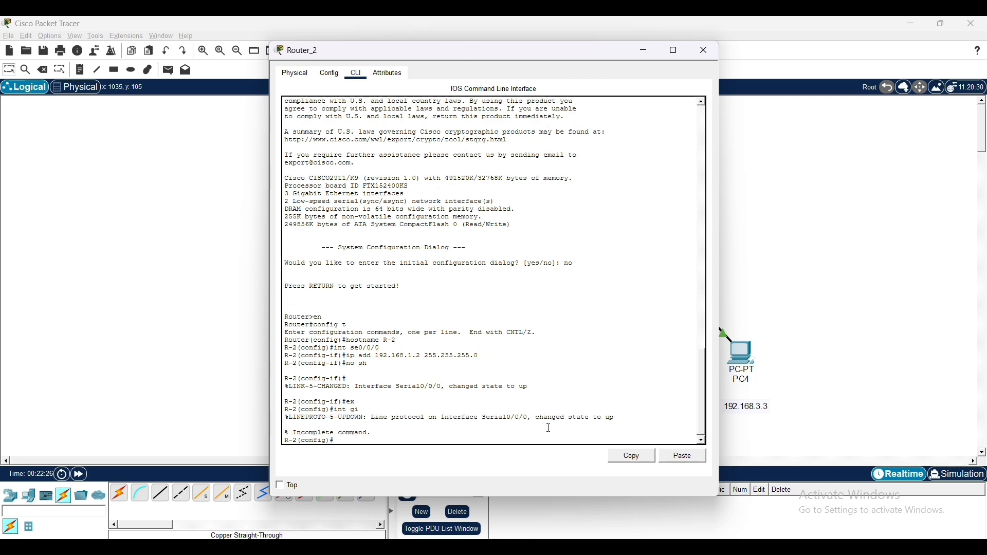
{"action": "type", "text": "int"}
{"action": "type", "text": "gi0/0"}
{"action": "key", "text": "Return"}
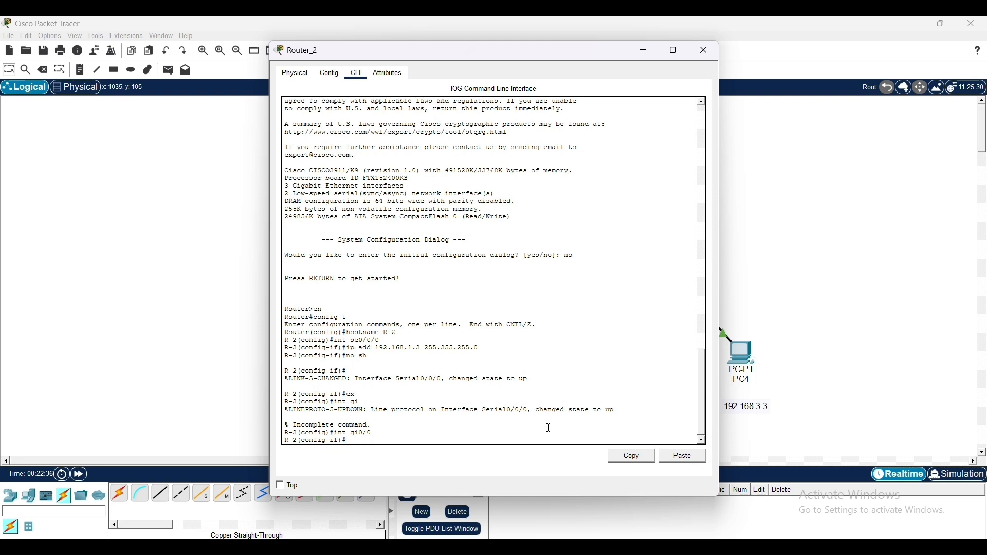
{"action": "type", "text": "ip add 192.168.3.1 255.255.255.0"}
{"action": "key", "text": "Return"}
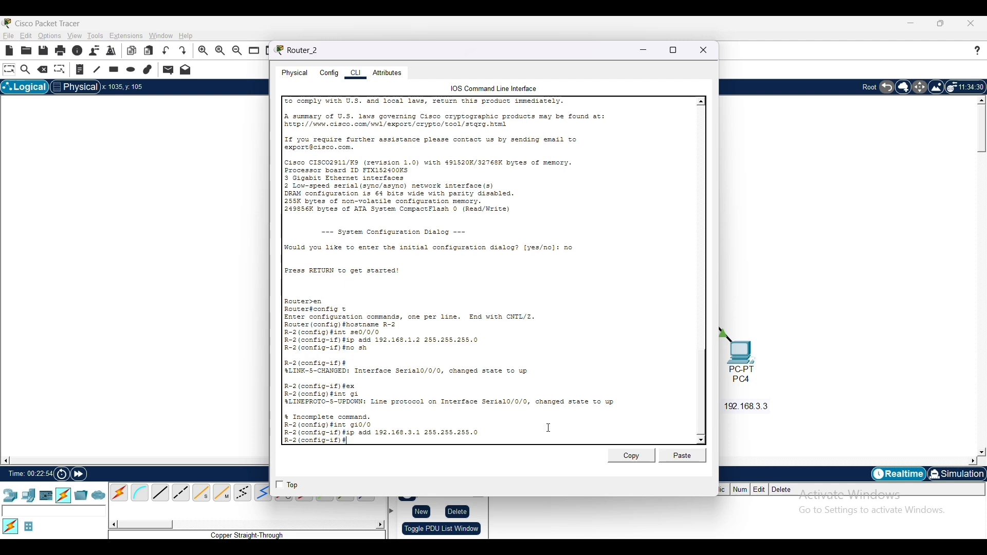
{"action": "type", "text": "no sh"}
{"action": "key", "text": "Return"}
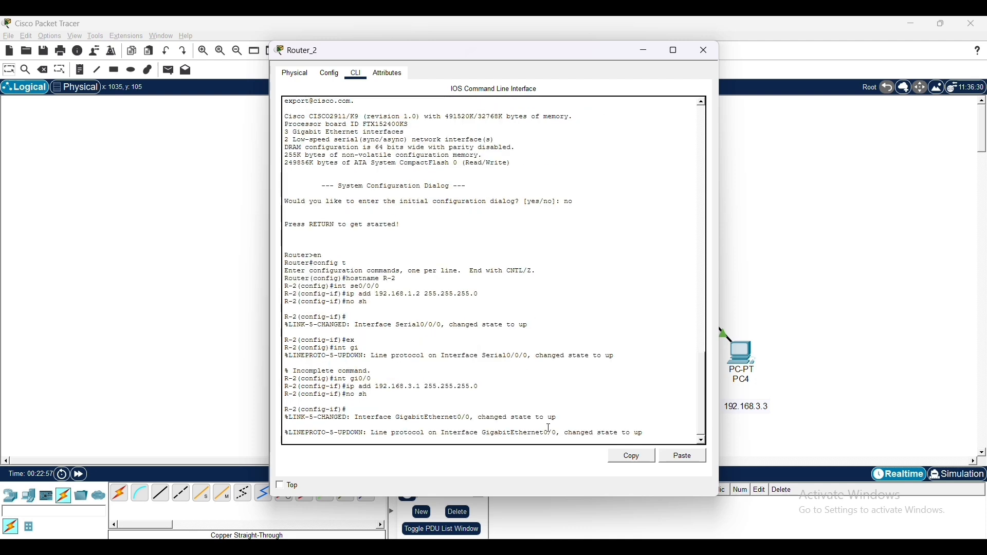
Save R-2's configuration with do wr, exit configuration mode, and close the Router_2 window
{"action": "type", "text": "do w"}
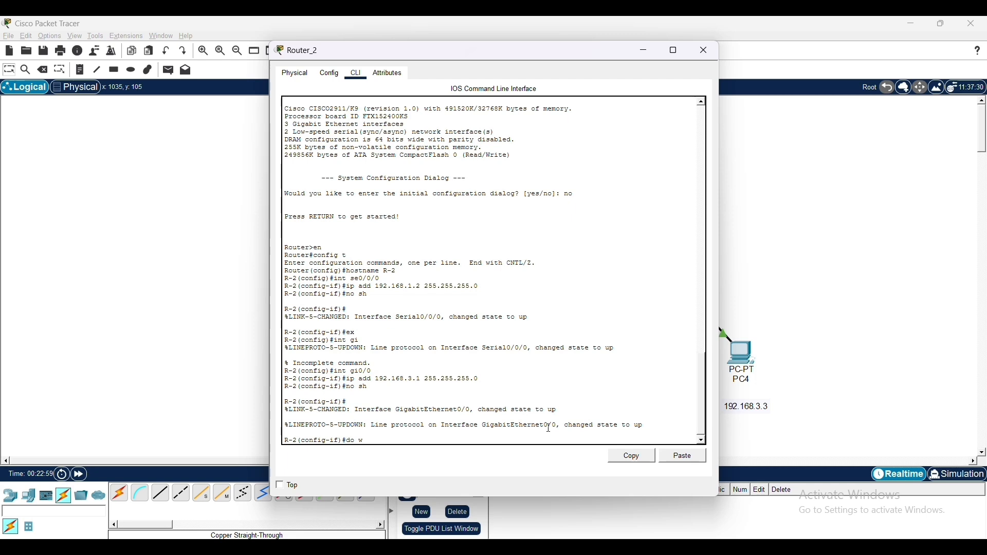
{"action": "type", "text": "r"}
{"action": "key", "text": "Return"}
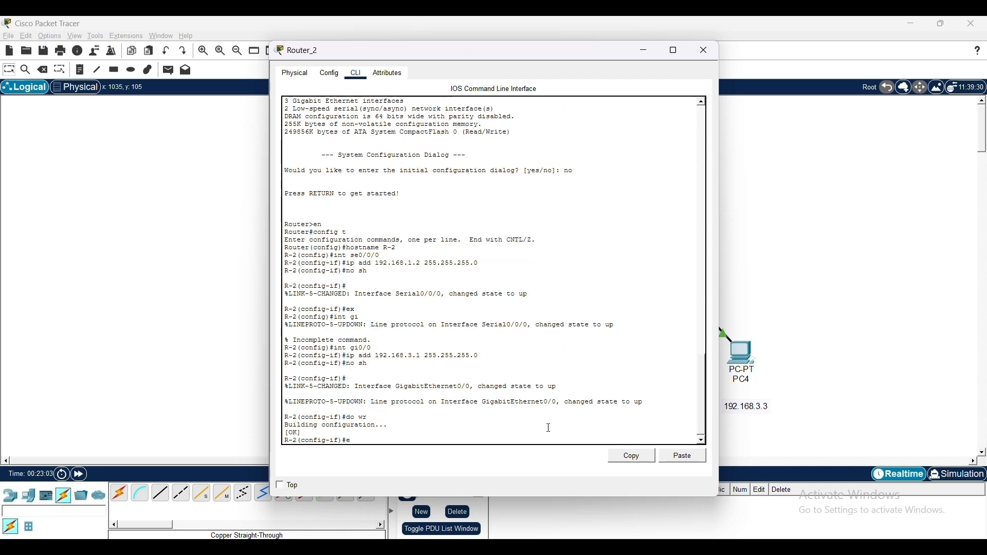
{"action": "type", "text": "ex"}
{"action": "key", "text": "Return"}
{"action": "type", "text": "ex"}
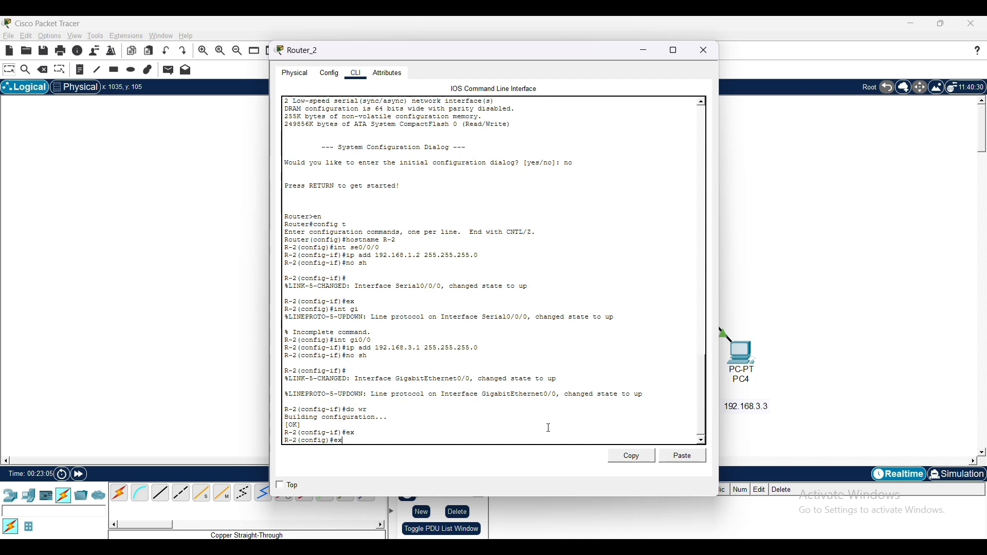
{"action": "key", "text": "Return"}
{"action": "key", "text": "Return"}
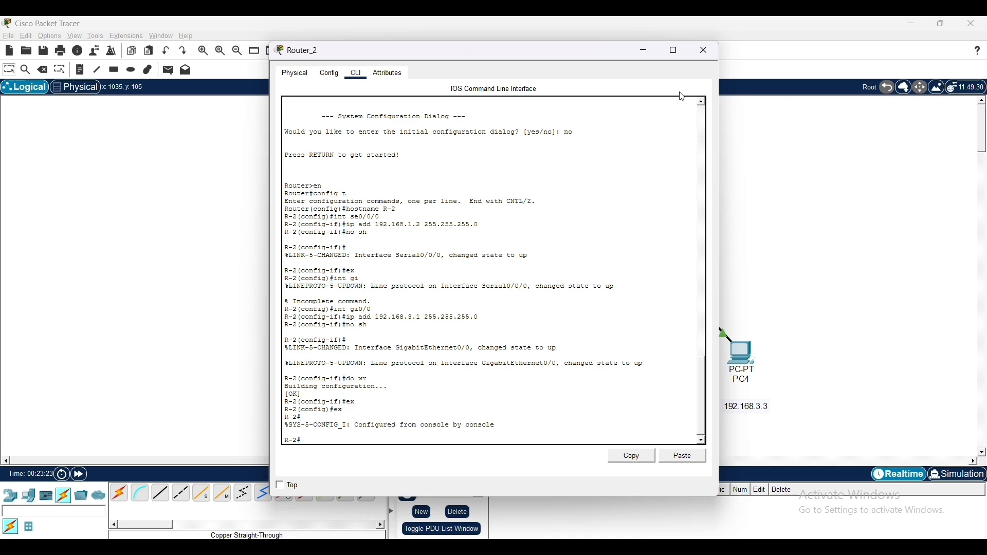
{"action": "left_click", "coordinate": [703, 51]}
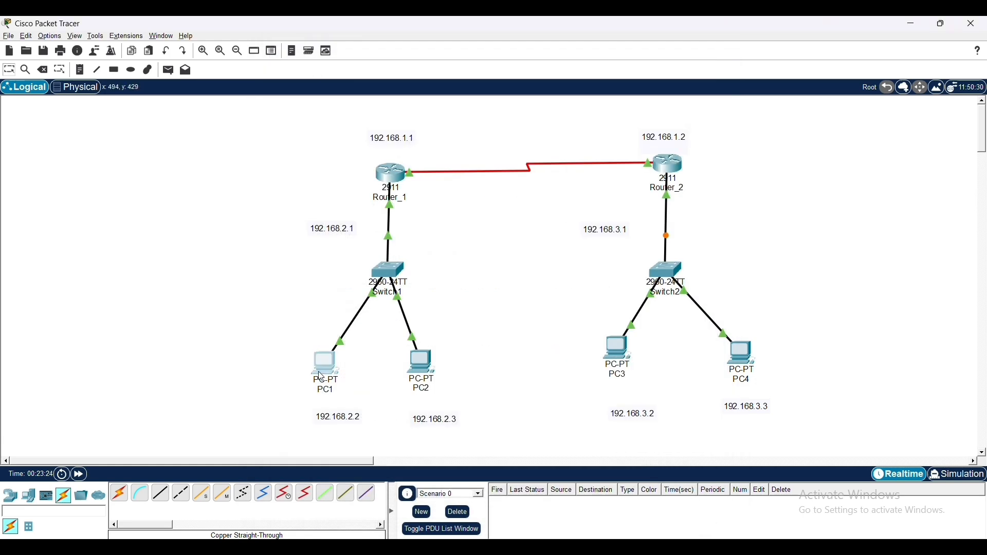
Open PC1's IP configuration and set its static IPv4 address to 192.168.2.2 with subnet mask 255.255.255.0
{"action": "left_click", "coordinate": [321, 377]}
{"action": "left_click", "coordinate": [353, 77]}
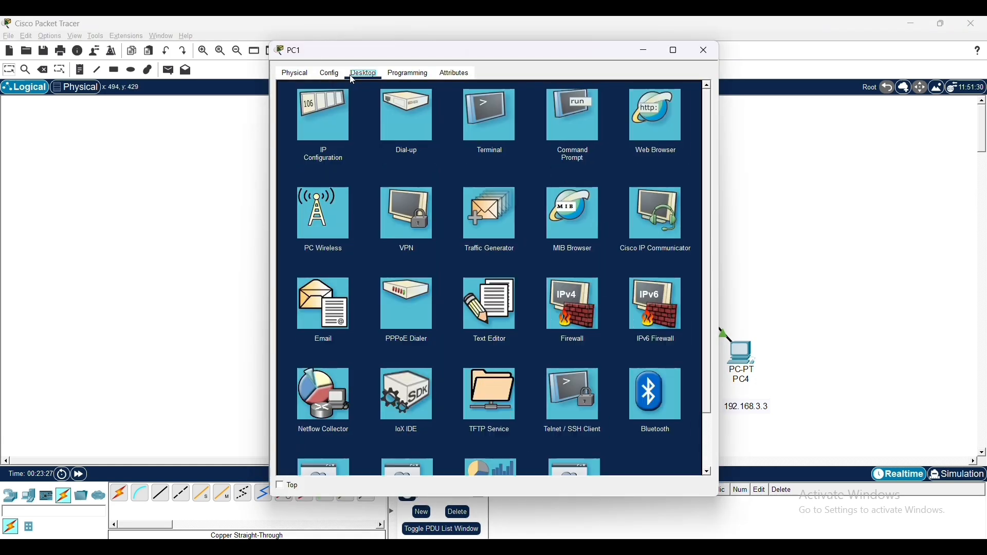
{"action": "left_click", "coordinate": [338, 122]}
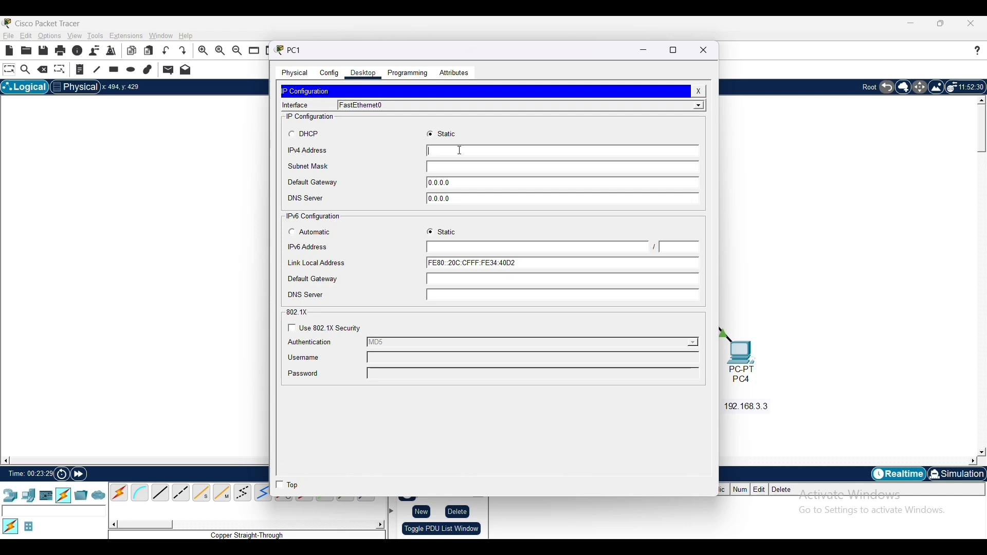
{"action": "type", "text": "192.168.2"}
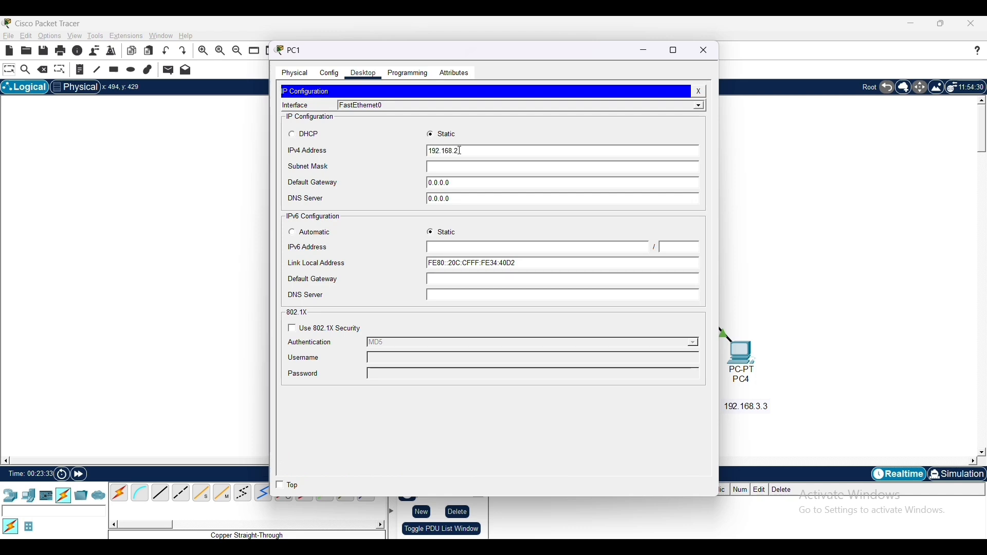
{"action": "type", "text": ".2"}
{"action": "left_click", "coordinate": [470, 168]}
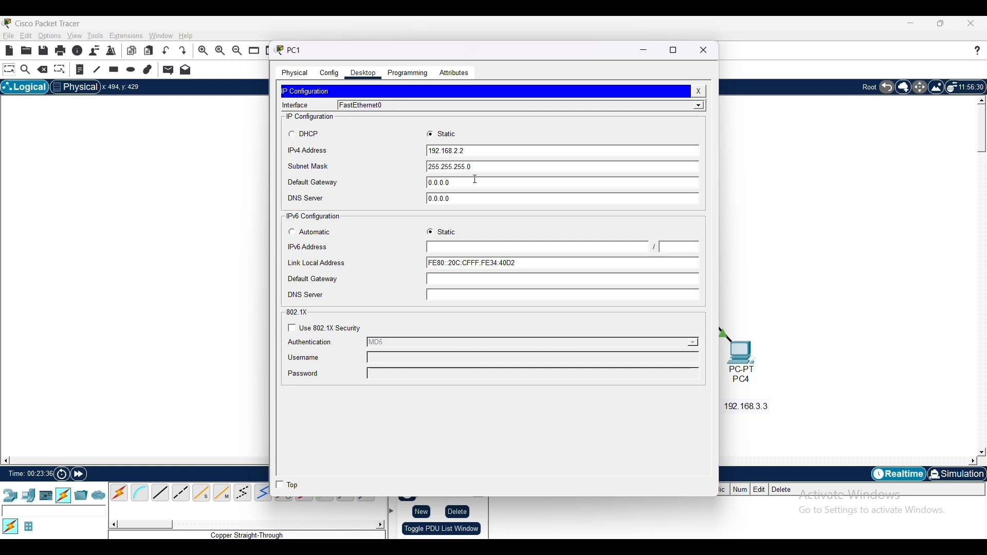
Set PC1's default gateway to 192.168.2.1 and close the PC1 window
{"action": "left_click_drag", "start_coordinate": [465, 151], "coordinate": [426, 153]}
{"action": "key", "text": "ctrl+c"}
{"action": "left_click", "coordinate": [464, 184]}
{"action": "key", "text": "BackSpace"}
{"action": "key", "text": "BackSpace"}
{"action": "key", "text": "BackSpace"}
{"action": "key", "text": "BackSpace"}
{"action": "key", "text": "BackSpace"}
{"action": "key", "text": "BackSpace"}
{"action": "key", "text": "BackSpace"}
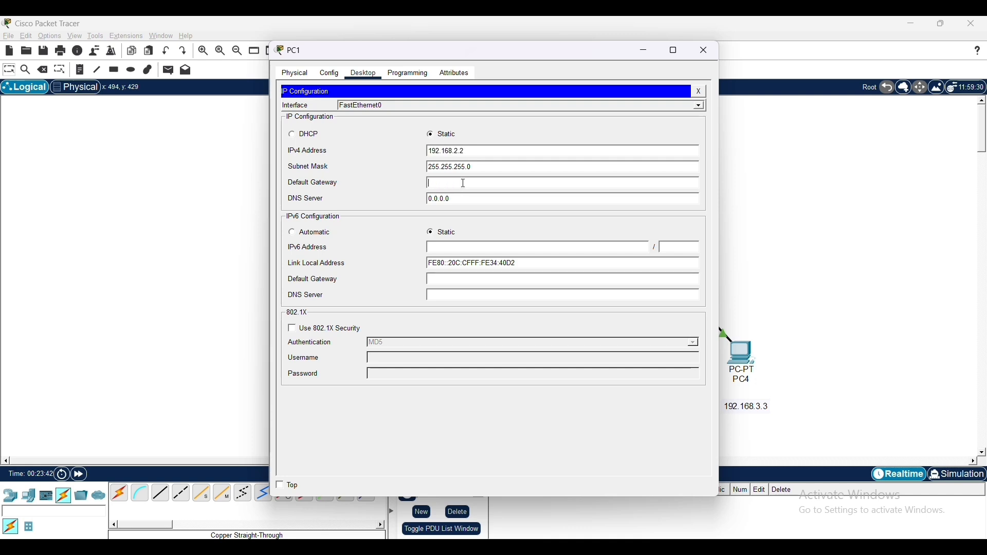
{"action": "key", "text": "ctrl+v"}
{"action": "key", "text": "BackSpace"}
{"action": "type", "text": "1"}
{"action": "left_click", "coordinate": [706, 50]}
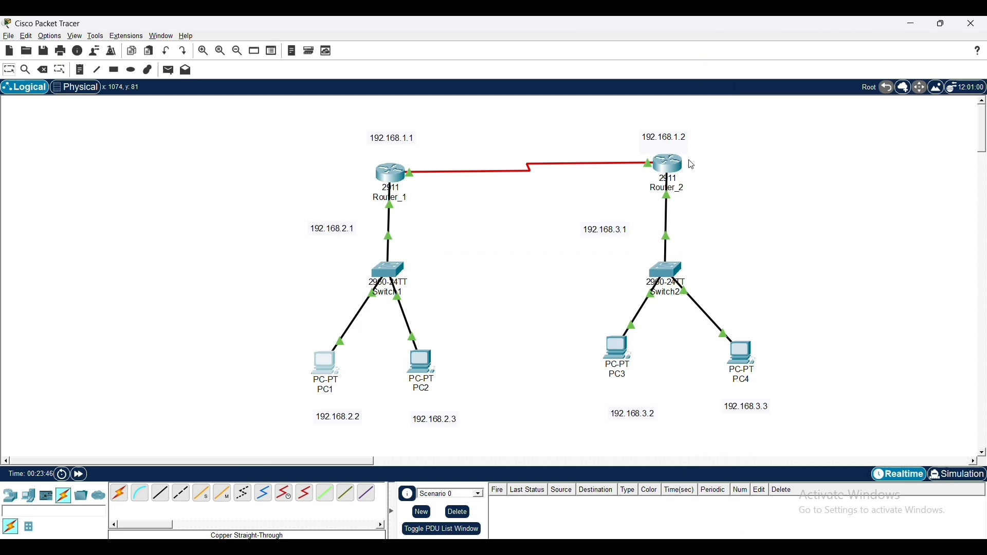
Open PC2's IP configuration and set its static IPv4 address to 192.168.2.3 with subnet mask 255.255.255.0
{"action": "left_click", "coordinate": [422, 365]}
{"action": "left_click", "coordinate": [366, 73]}
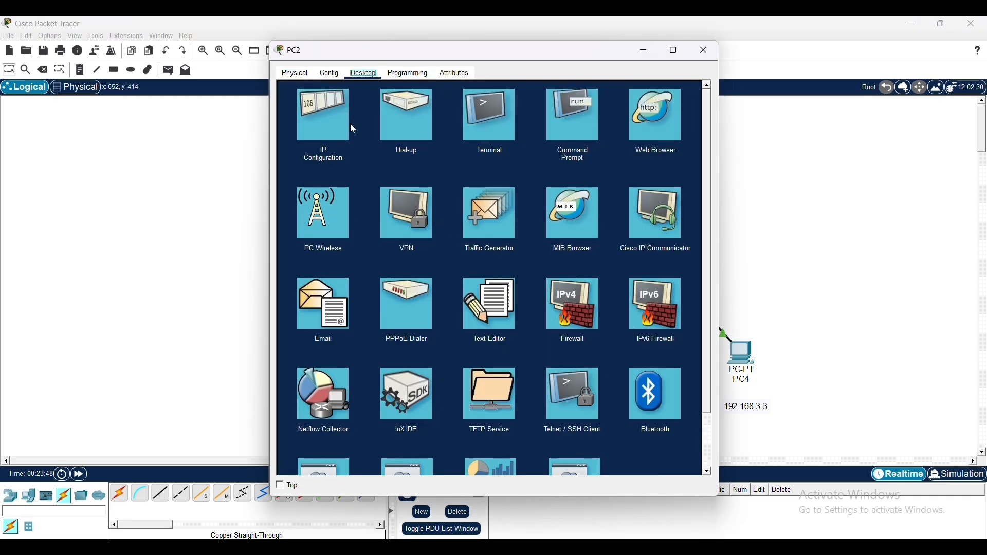
{"action": "left_click", "coordinate": [345, 123]}
{"action": "type", "text": "192.168.2.2"}
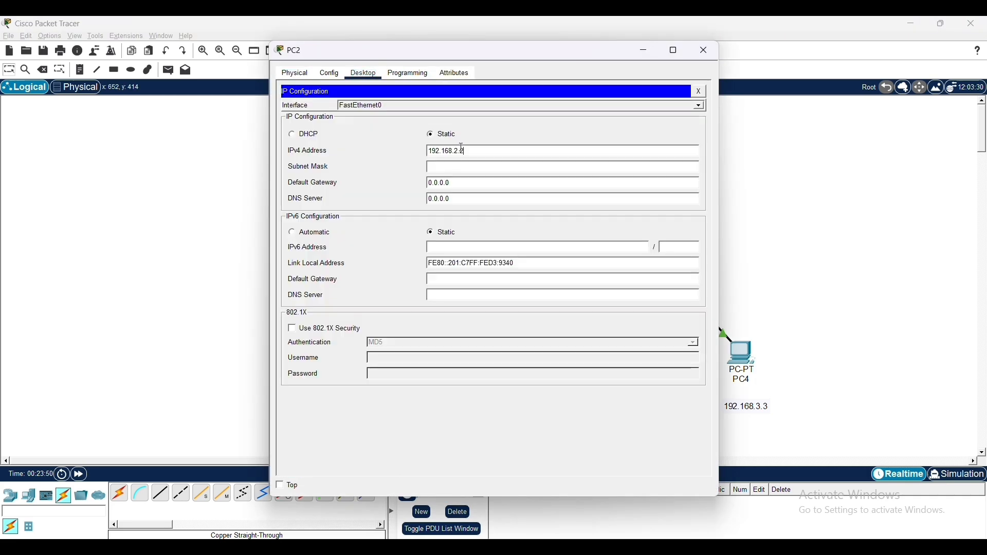
{"action": "key", "text": "BackSpace"}
{"action": "type", "text": "3"}
{"action": "left_click", "coordinate": [483, 168]}
Set PC2's default gateway to 192.168.2.1 and close the PC2 window
{"action": "left_click", "coordinate": [484, 184]}
{"action": "key", "text": "BackSpace"}
{"action": "key", "text": "BackSpace"}
{"action": "key", "text": "BackSpace"}
{"action": "key", "text": "BackSpace"}
{"action": "key", "text": "BackSpace"}
{"action": "key", "text": "BackSpace"}
{"action": "key", "text": "BackSpace"}
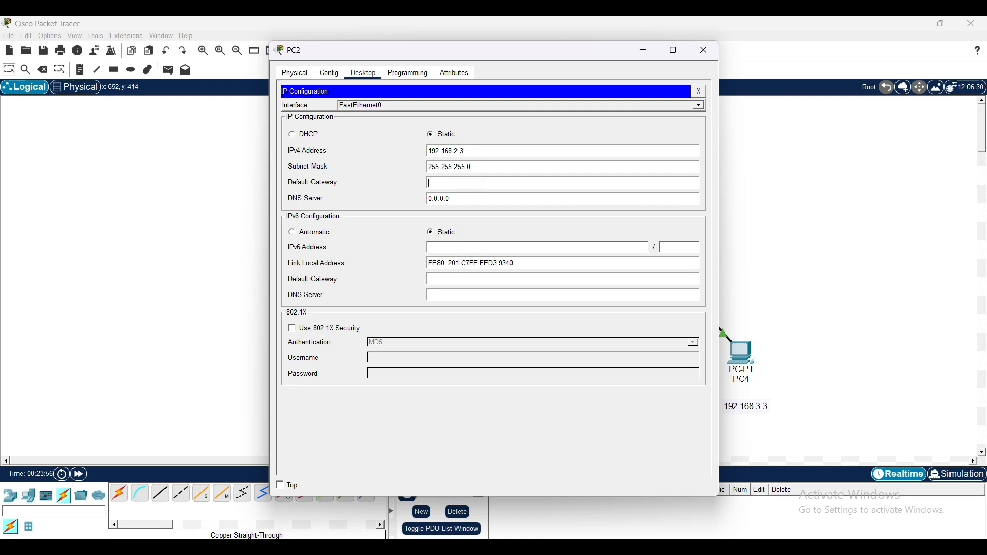
{"action": "type", "text": "192.168.2.2"}
{"action": "key", "text": "BackSpace"}
{"action": "type", "text": "1"}
{"action": "left_click", "coordinate": [714, 52]}
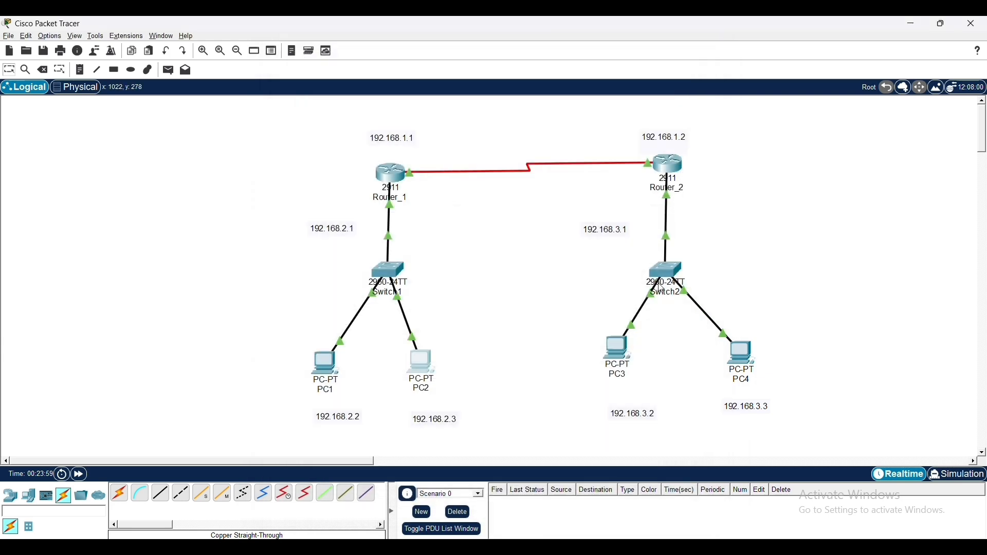
Open PC3's IP configuration and set its static IPv4 address to 192.168.3.2 with subnet mask 255.255.255.0
{"action": "left_click", "coordinate": [622, 340]}
{"action": "left_click", "coordinate": [364, 74]}
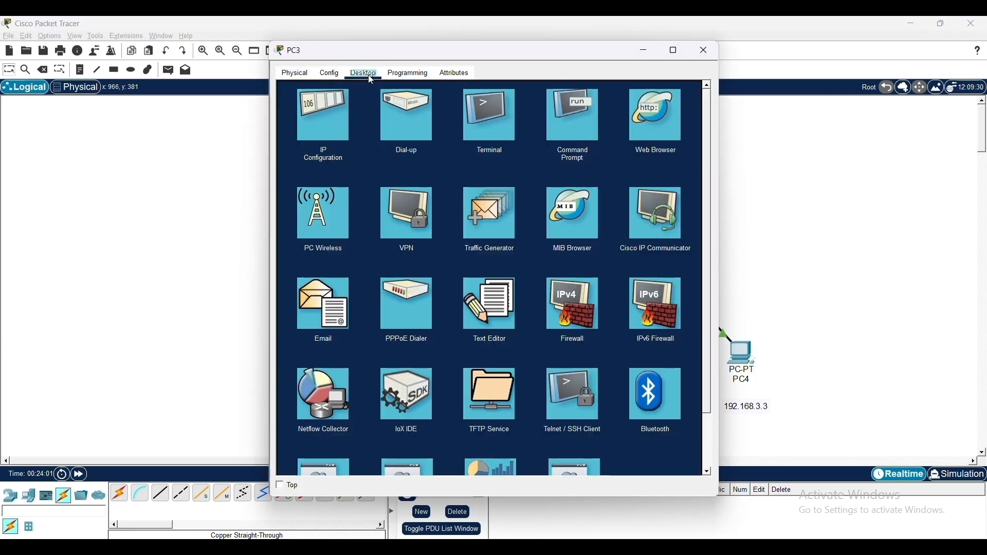
{"action": "left_click", "coordinate": [328, 118]}
{"action": "type", "text": "192.168.2.2"}
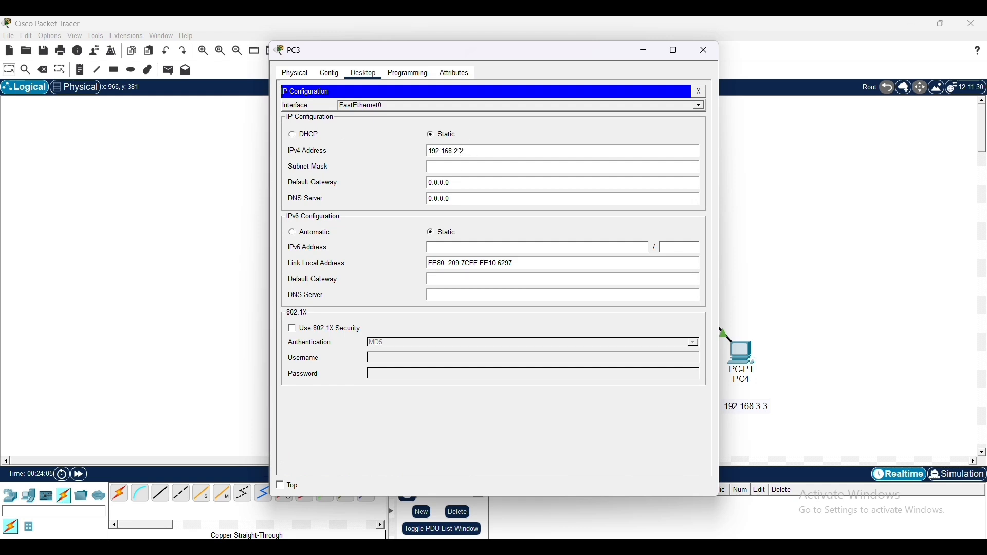
{"action": "key", "text": "Left"}
{"action": "key", "text": "Left"}
{"action": "key", "text": "BackSpace"}
{"action": "type", "text": "3"}
{"action": "left_click", "coordinate": [470, 168]}
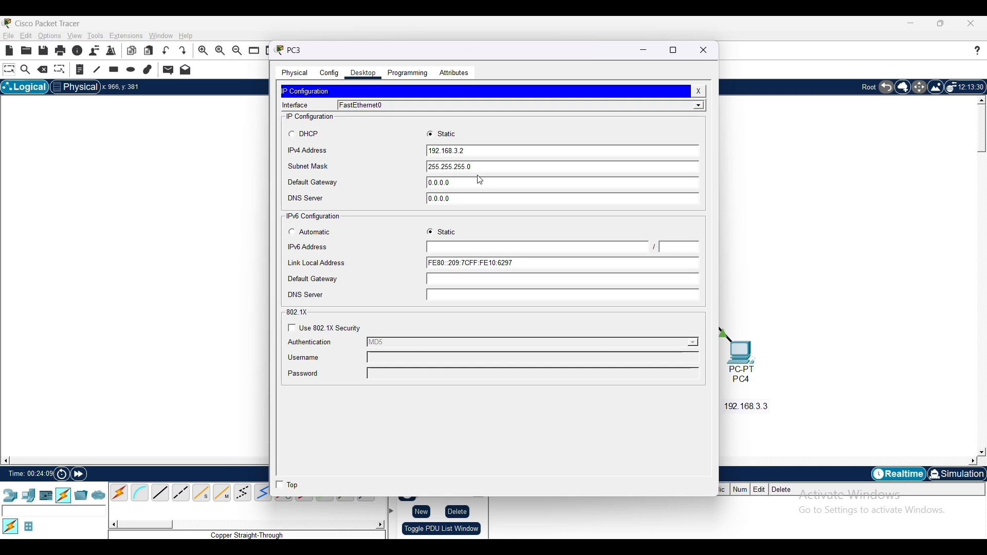
Set PC3's default gateway to 192.168.3.1 and close the PC3 window
{"action": "left_click_drag", "start_coordinate": [465, 151], "coordinate": [430, 150]}
{"action": "key", "text": "ctrl+c"}
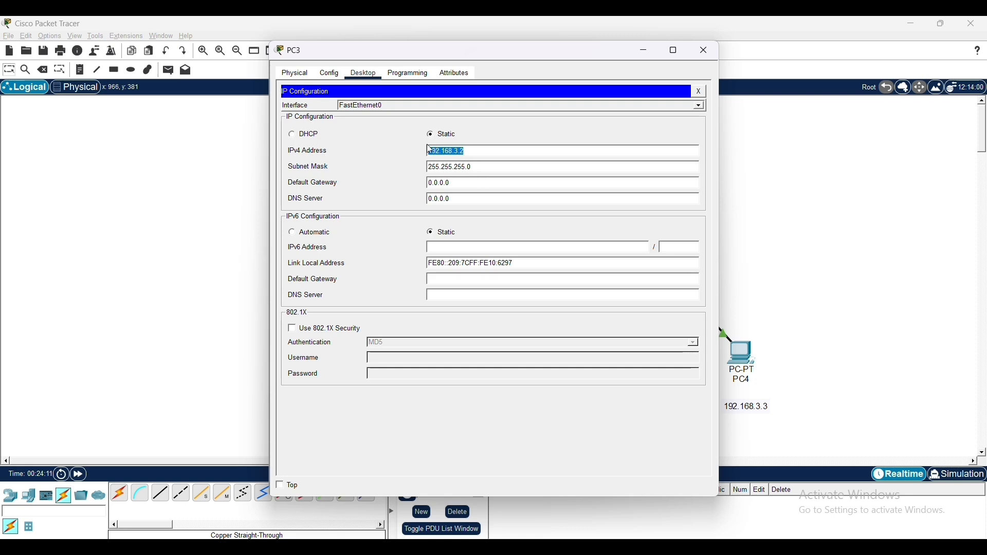
{"action": "left_click", "coordinate": [455, 183]}
{"action": "key", "text": "BackSpace"}
{"action": "key", "text": "BackSpace"}
{"action": "key", "text": "BackSpace"}
{"action": "key", "text": "BackSpace"}
{"action": "key", "text": "BackSpace"}
{"action": "key", "text": "BackSpace"}
{"action": "key", "text": "BackSpace"}
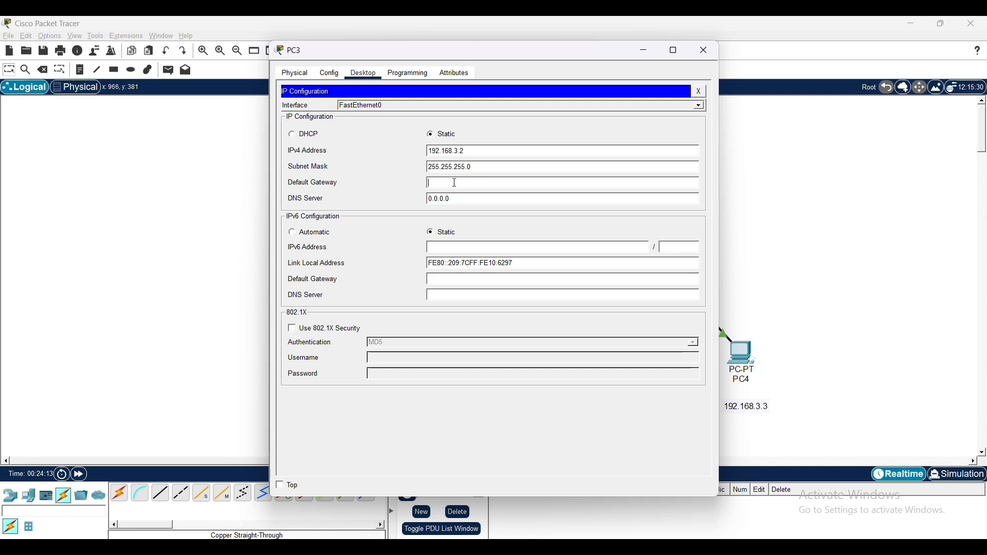
{"action": "key", "text": "ctrl+v"}
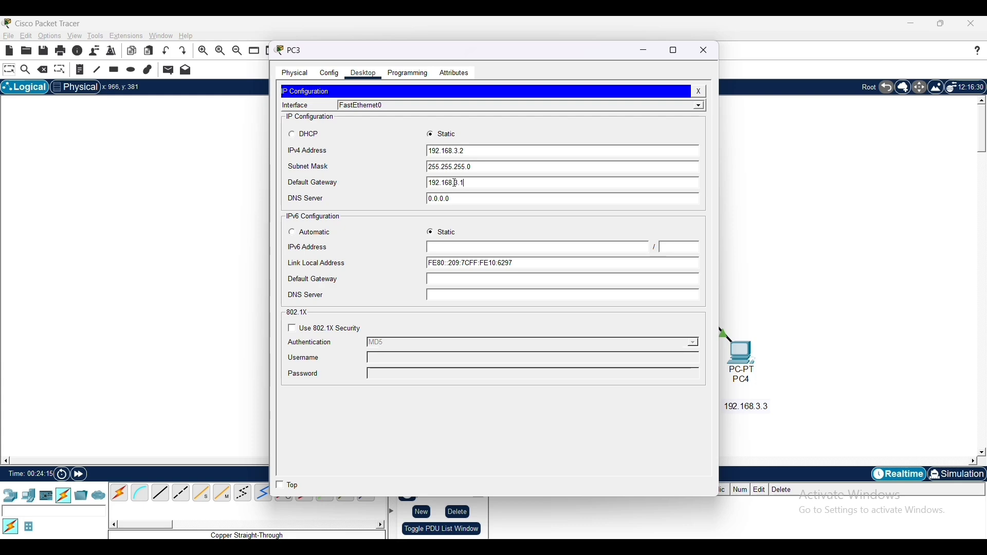
{"action": "key", "text": "BackSpace"}
{"action": "type", "text": "1"}
{"action": "left_click", "coordinate": [714, 51]}
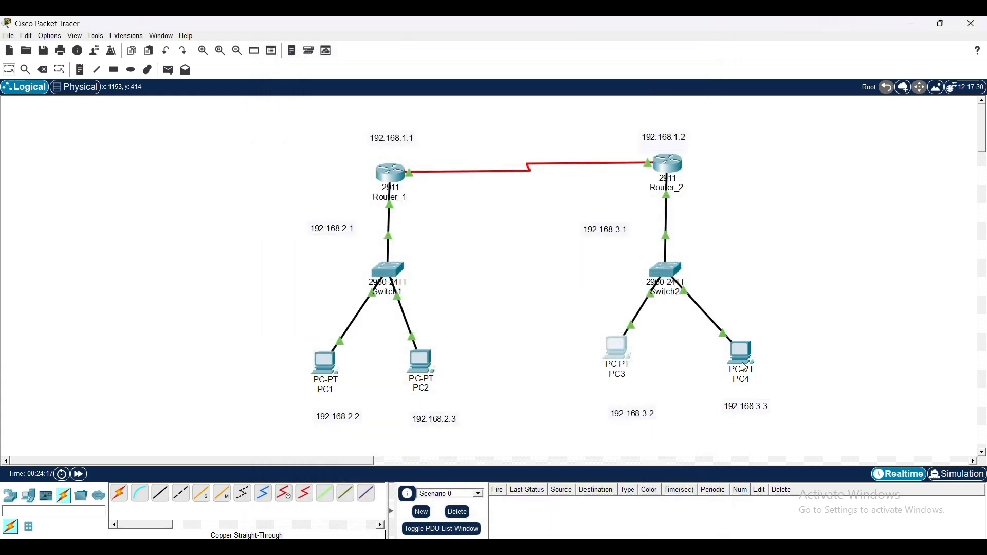
Open PC4's IP configuration and set its static IPv4 address to 192.168.3.3 with subnet mask 255.255.255.0
{"action": "left_click", "coordinate": [741, 355]}
{"action": "left_click", "coordinate": [363, 73]}
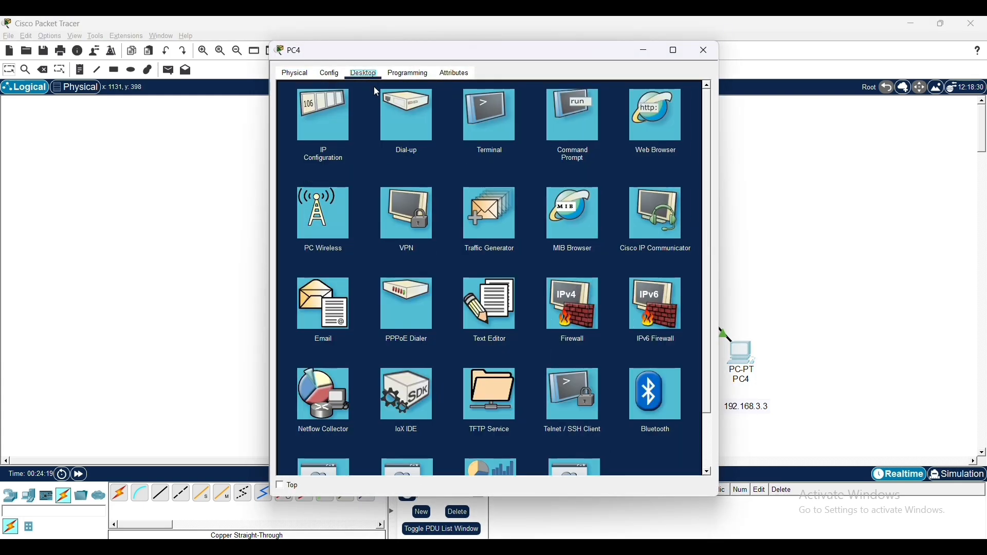
{"action": "left_click", "coordinate": [321, 110]}
{"action": "left_click", "coordinate": [440, 149]}
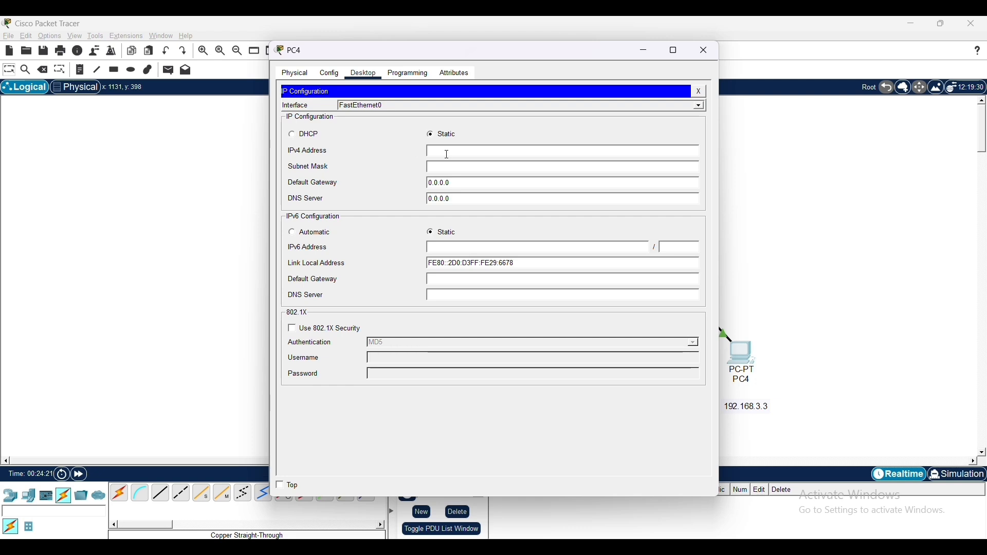
{"action": "type", "text": "192.168.3.2"}
{"action": "left_click", "coordinate": [465, 165]}
Replace PC4's default gateway address and close the PC4 window
{"action": "key", "text": "BackSpace"}
{"action": "key", "text": "BackSpace"}
{"action": "key", "text": "BackSpace"}
{"action": "key", "text": "BackSpace"}
{"action": "key", "text": "BackSpace"}
{"action": "key", "text": "BackSpace"}
{"action": "key", "text": "BackSpace"}
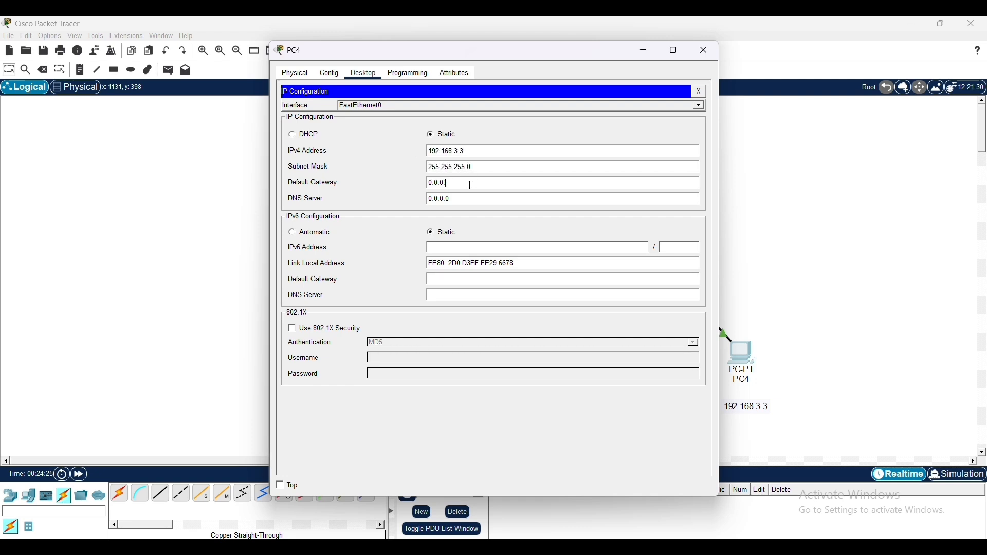
{"action": "type", "text": "192.168.3.2"}
{"action": "left_click", "coordinate": [704, 52]}
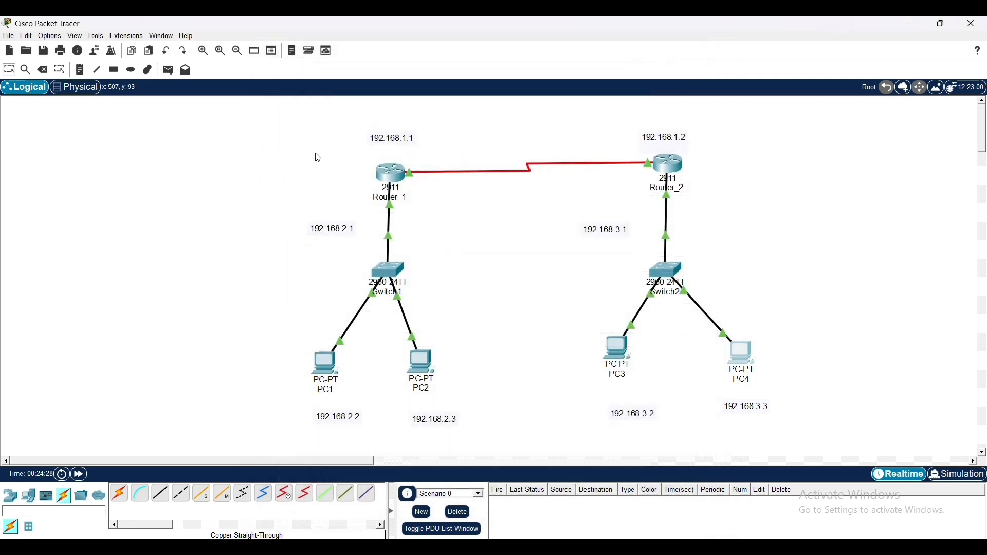
Open Router_1's command line, enable privileged mode and enter global configuration mode
{"action": "left_click", "coordinate": [406, 173]}
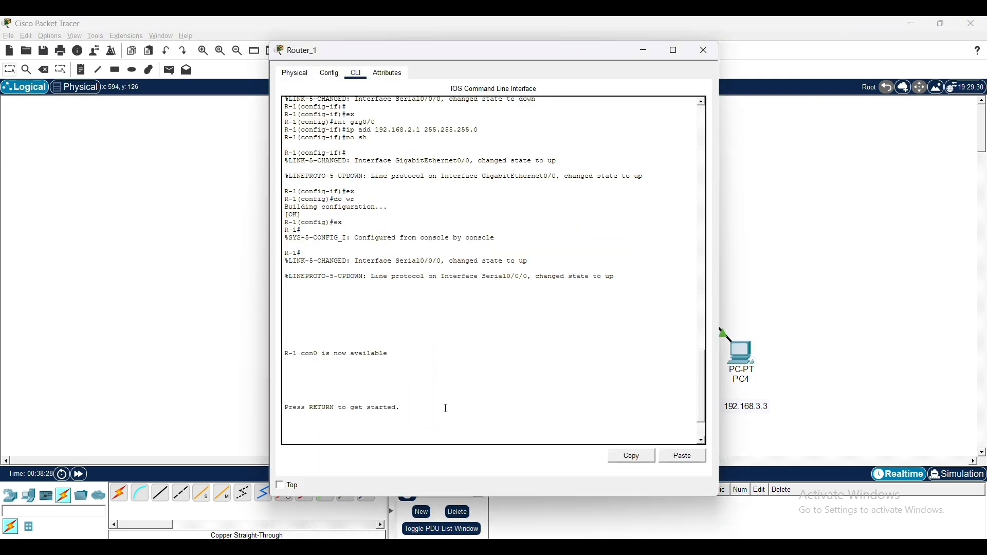
{"action": "key", "text": "Return"}
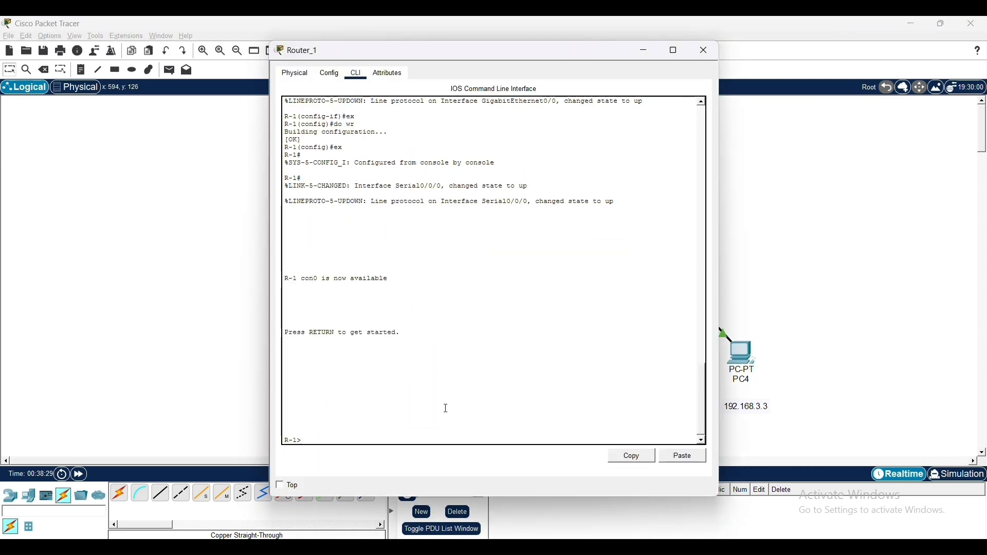
{"action": "type", "text": "en"}
{"action": "key", "text": "Return"}
{"action": "key", "text": "Return"}
{"action": "type", "text": "config t"}
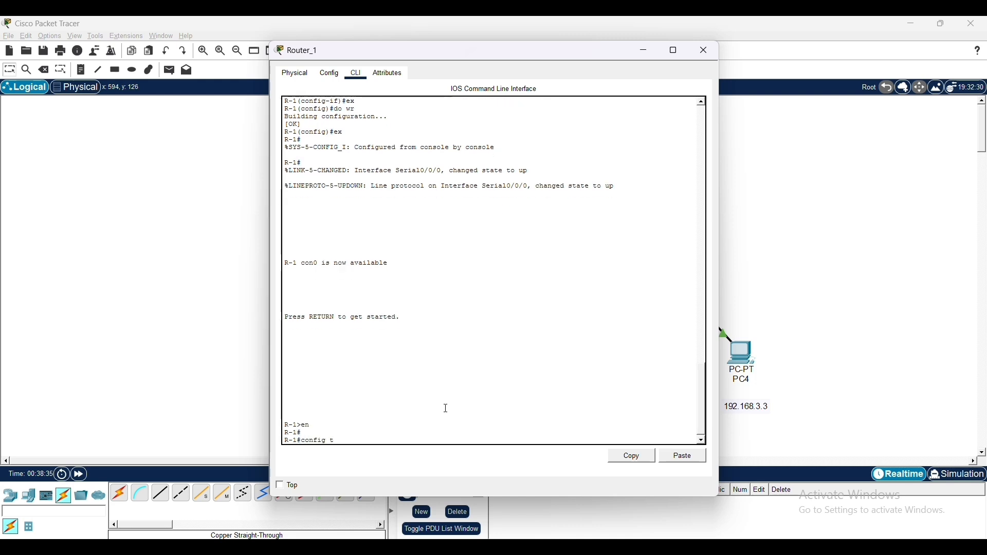
{"action": "key", "text": "Return"}
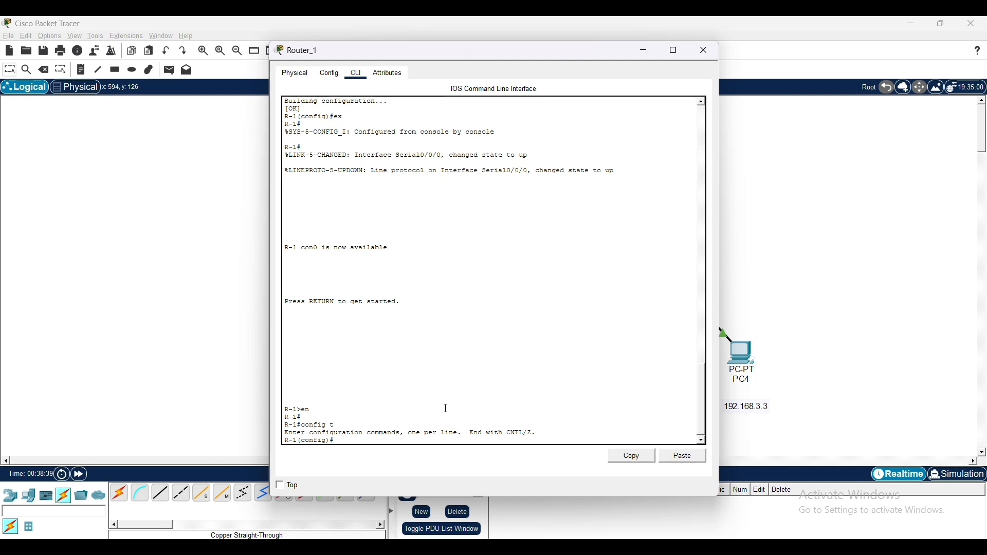
Add a static route on Router_1 to network 192.168.3.0 with mask 255.255.255.0 via next hop 192.168.1.2
{"action": "type", "text": "ip route"}
{"action": "key", "text": "Return"}
{"action": "key", "text": "Up"}
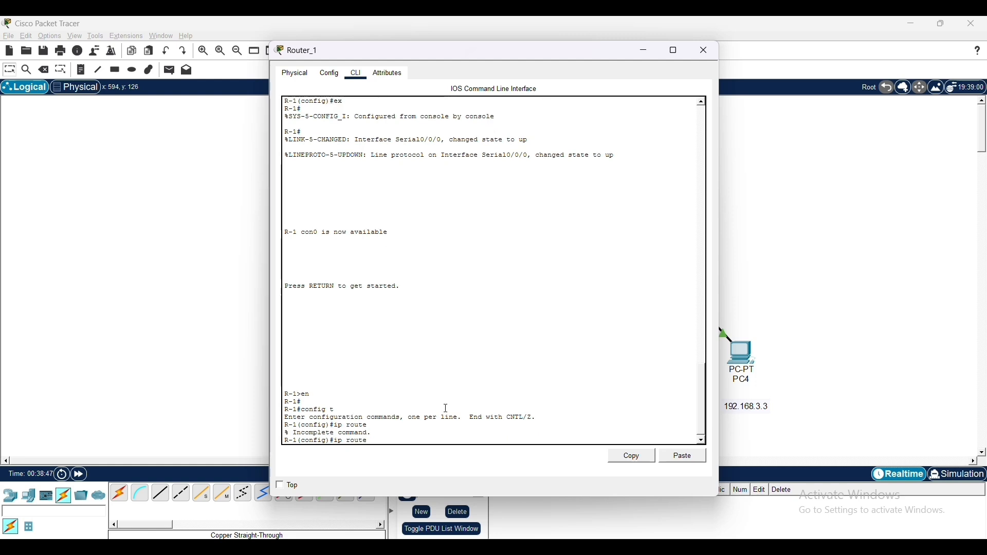
{"action": "type", "text": "192.1"}
{"action": "type", "text": "68"}
{"action": "type", "text": ".3"}
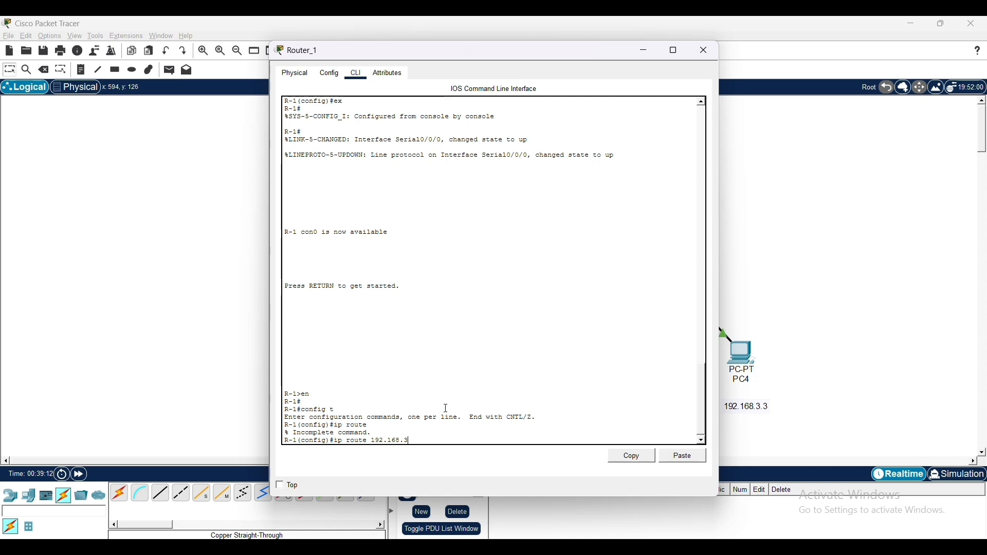
{"action": "type", "text": ".0 255.255.2"}
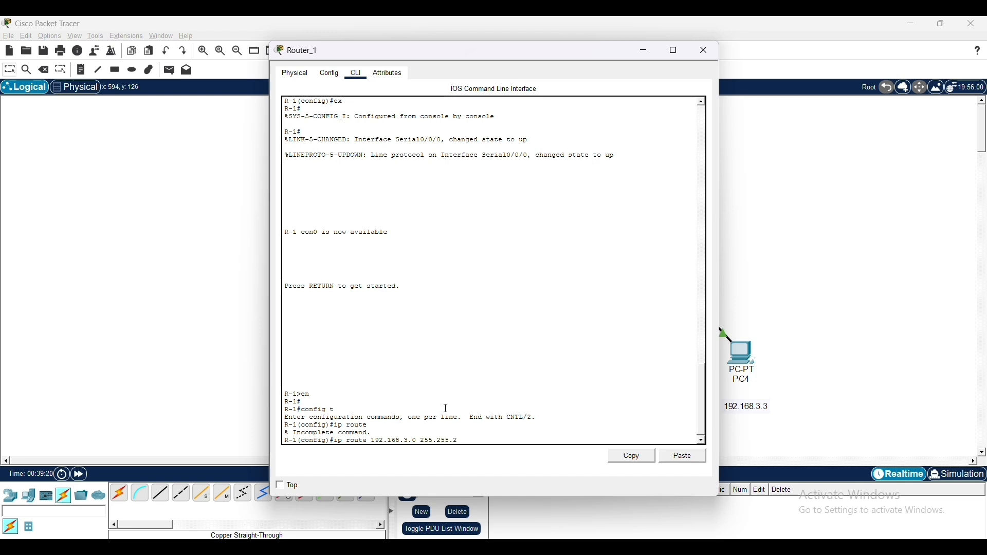
{"action": "type", "text": "55.0 192.168.1"}
{"action": "type", "text": ".2"}
{"action": "key", "text": "Return"}
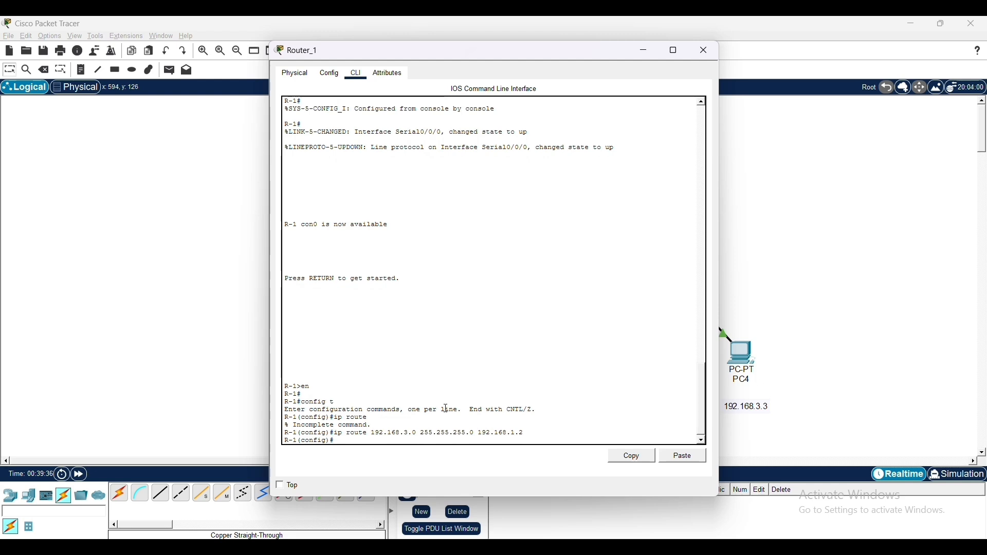
Save Router_1's running configuration, exit configuration mode and close the Router_1 window
{"action": "type", "text": "do wr"}
{"action": "key", "text": "Return"}
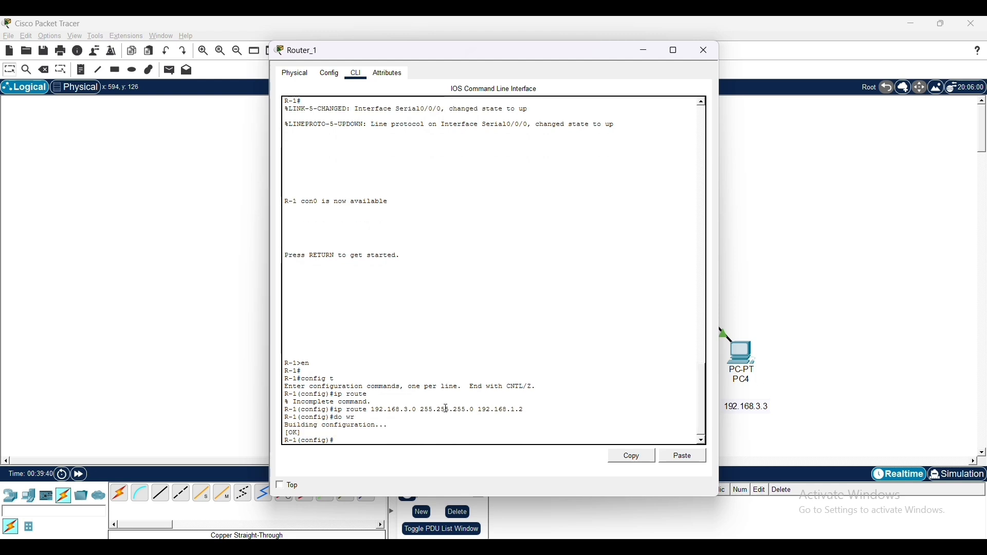
{"action": "type", "text": "ex"}
{"action": "key", "text": "Return"}
{"action": "key", "text": "Return"}
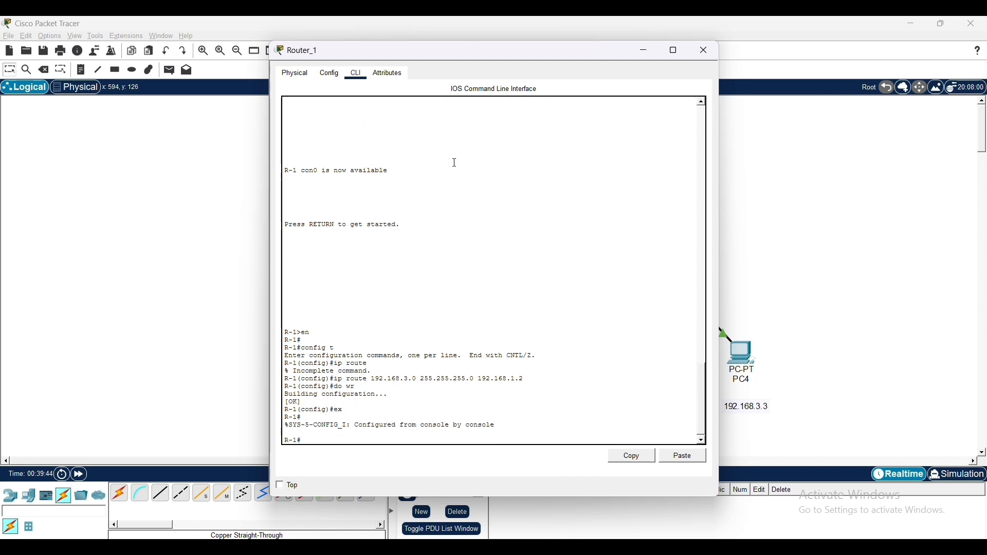
{"action": "left_click", "coordinate": [705, 50]}
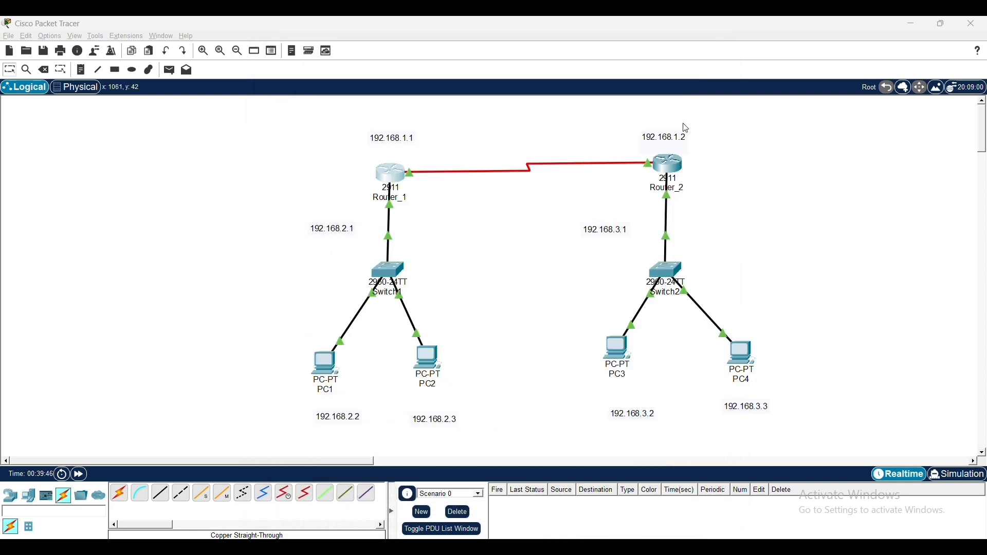
Open Router_2's command line, enable privileged mode and enter global configuration mode
{"action": "left_click", "coordinate": [678, 170]}
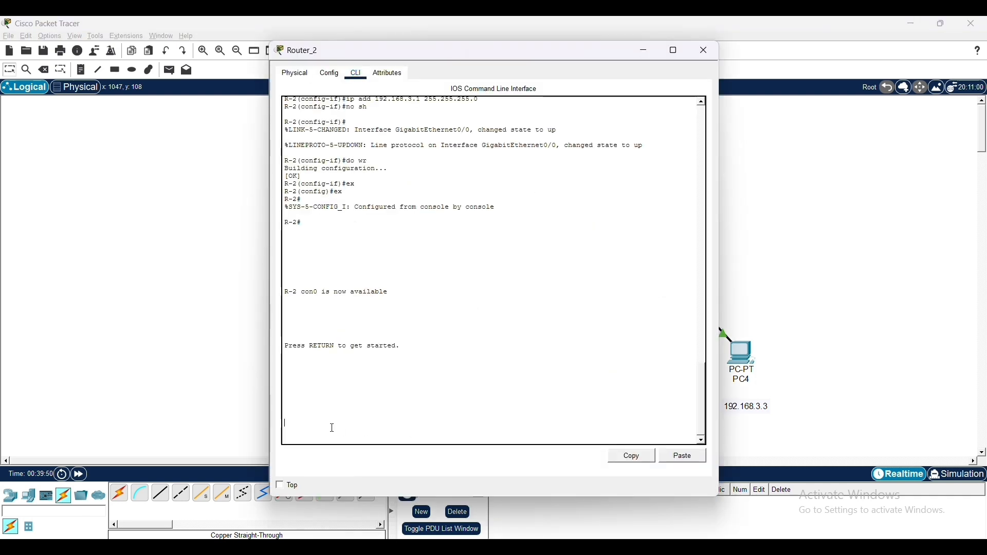
{"action": "key", "text": "Return"}
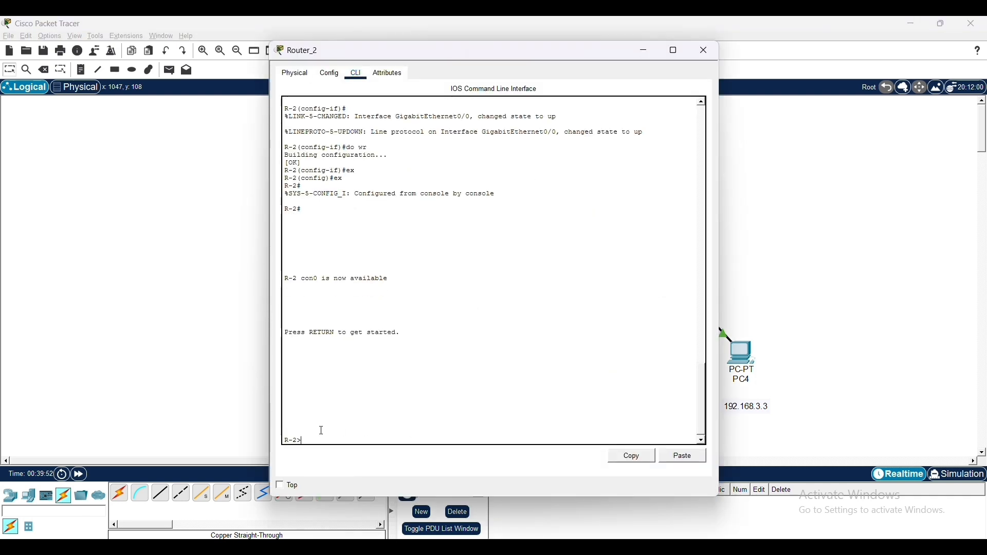
{"action": "type", "text": "en"}
{"action": "key", "text": "Return"}
{"action": "type", "text": "config"}
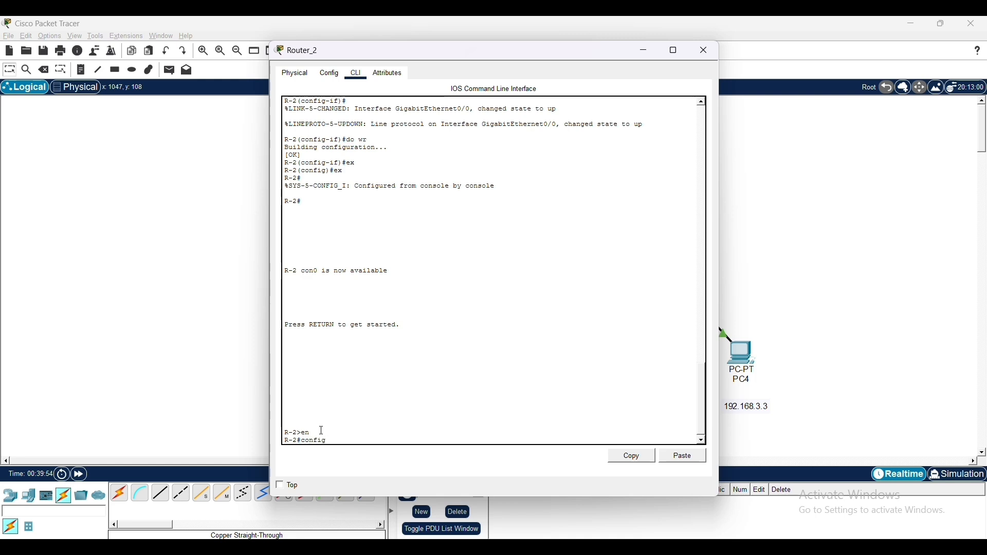
{"action": "type", "text": " t"}
{"action": "key", "text": "Return"}
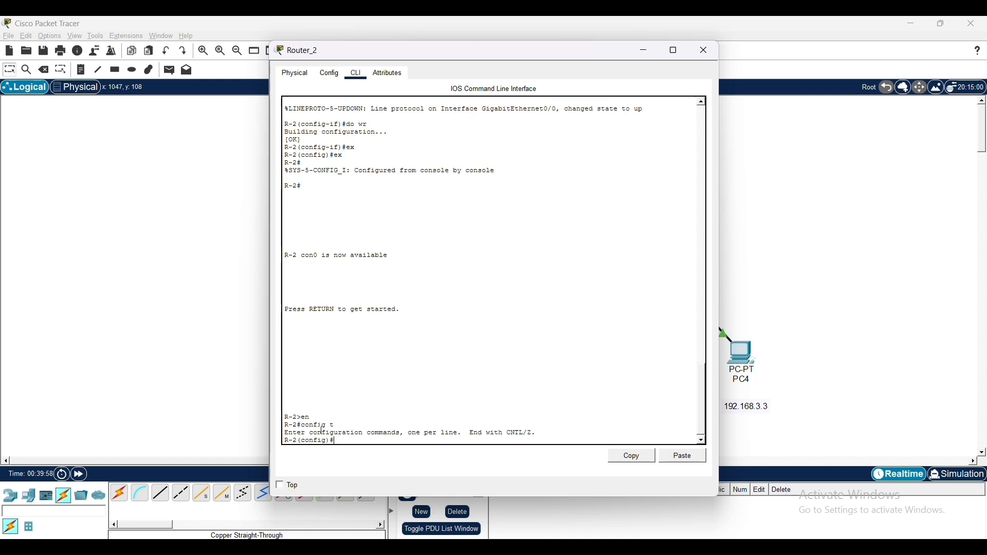
Add a static route on Router_2 to network 192.168.2.0 with mask 255.255.255.0 via next hop 192.168.1.1
{"action": "type", "text": "ip route 192.168.2.0 255.255.255.0 192"}
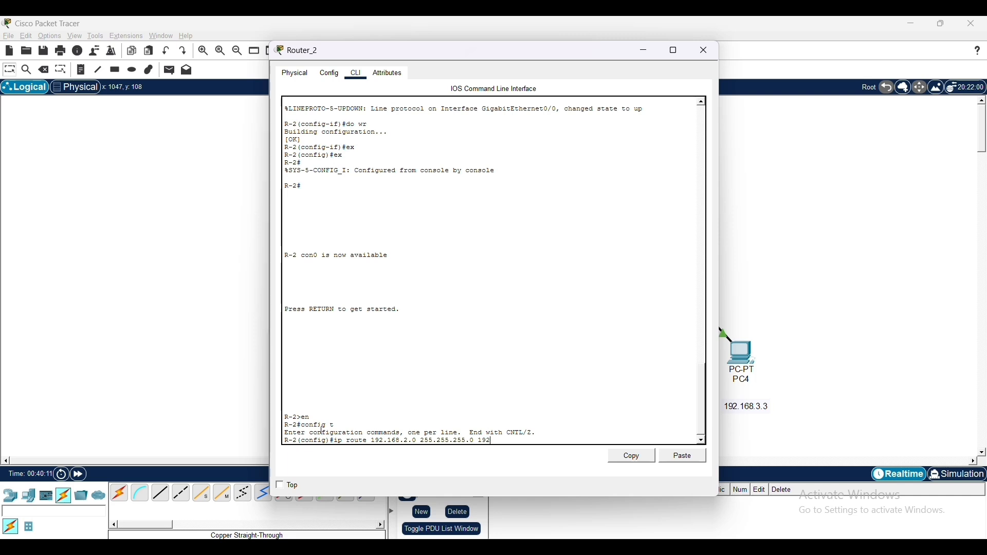
{"action": "type", "text": ".168.1.1"}
{"action": "key", "text": "Return"}
Save Router_2's running configuration, exit configuration mode and close the Router_2 window
{"action": "type", "text": "do wr"}
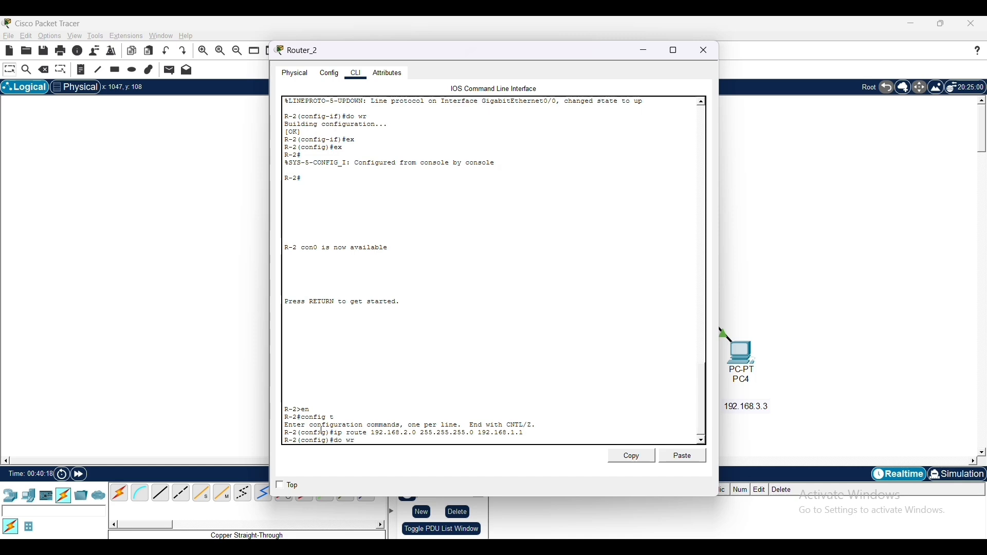
{"action": "key", "text": "Return"}
{"action": "key", "text": "Return"}
{"action": "type", "text": "ex"}
{"action": "key", "text": "Return"}
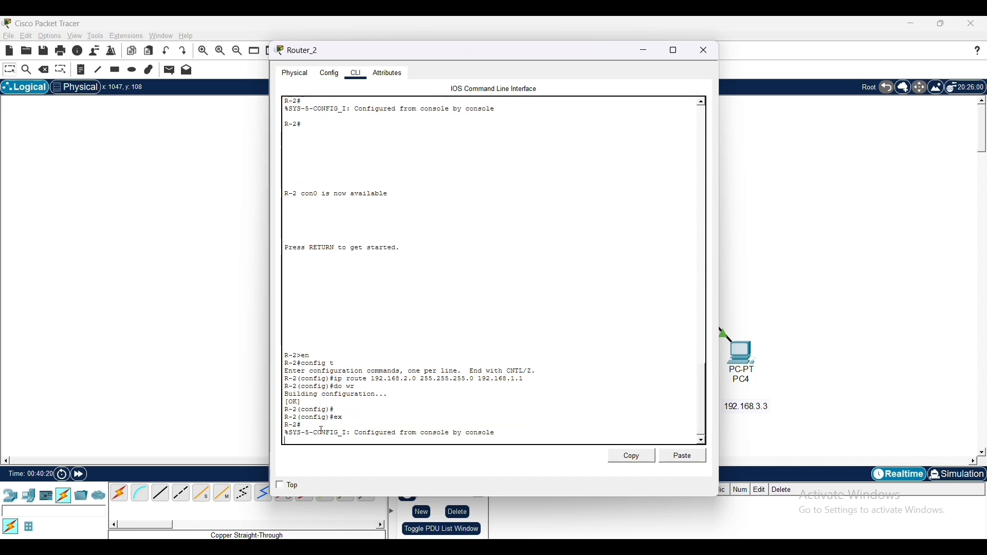
{"action": "left_click", "coordinate": [705, 50]}
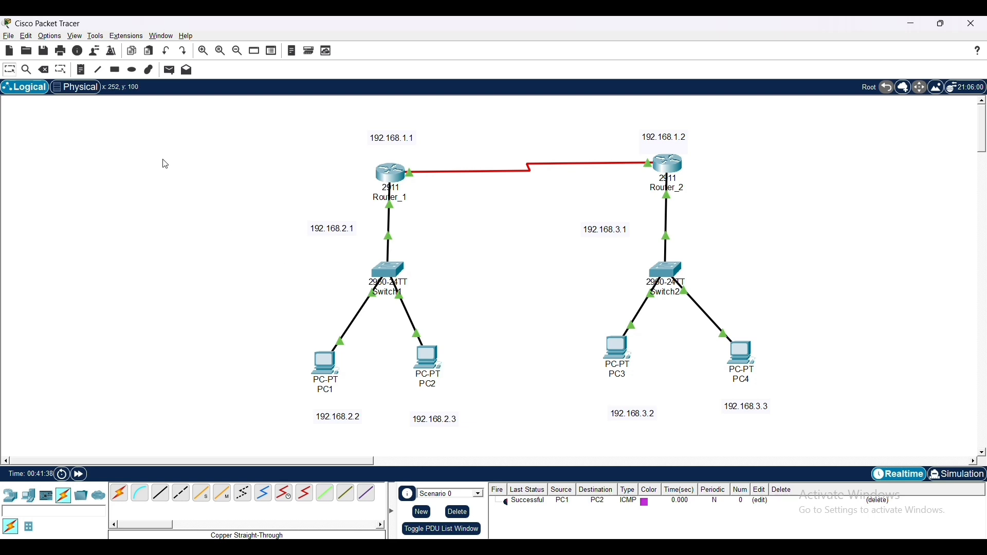
Test connectivity to PC3 by sending one simple PDU from PC1 and two from PC2
{"action": "left_click", "coordinate": [169, 70]}
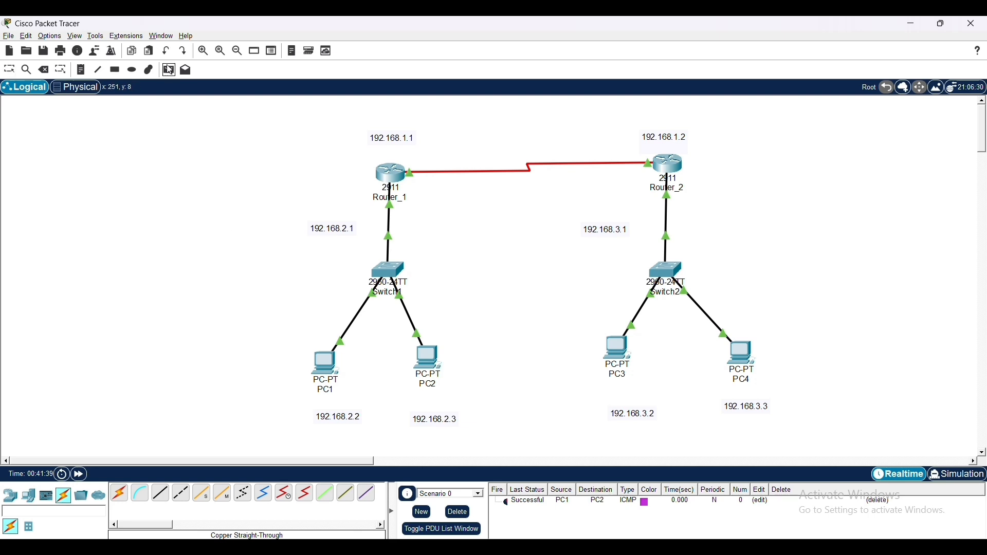
{"action": "left_click", "coordinate": [323, 366]}
{"action": "left_click", "coordinate": [627, 360]}
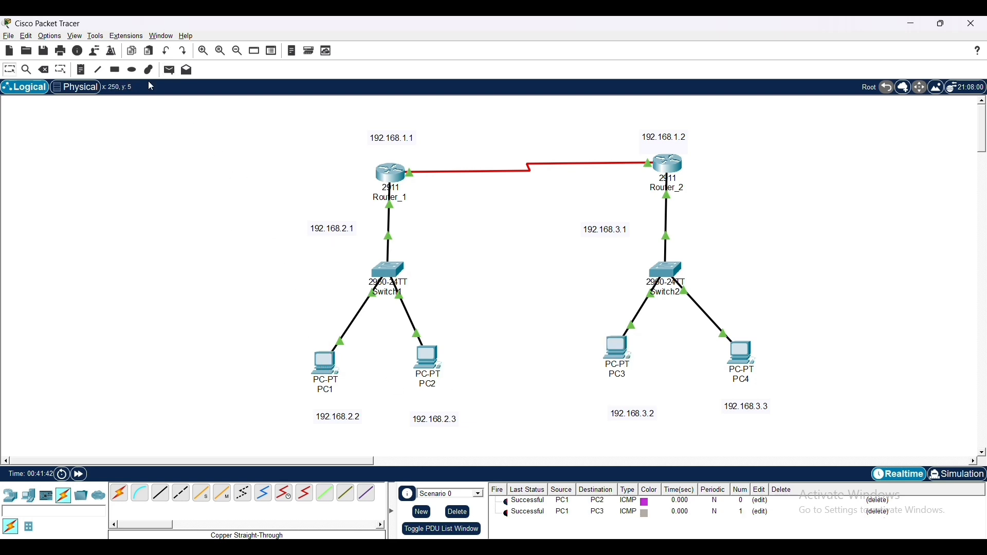
{"action": "left_click", "coordinate": [170, 70]}
{"action": "left_click", "coordinate": [438, 368]}
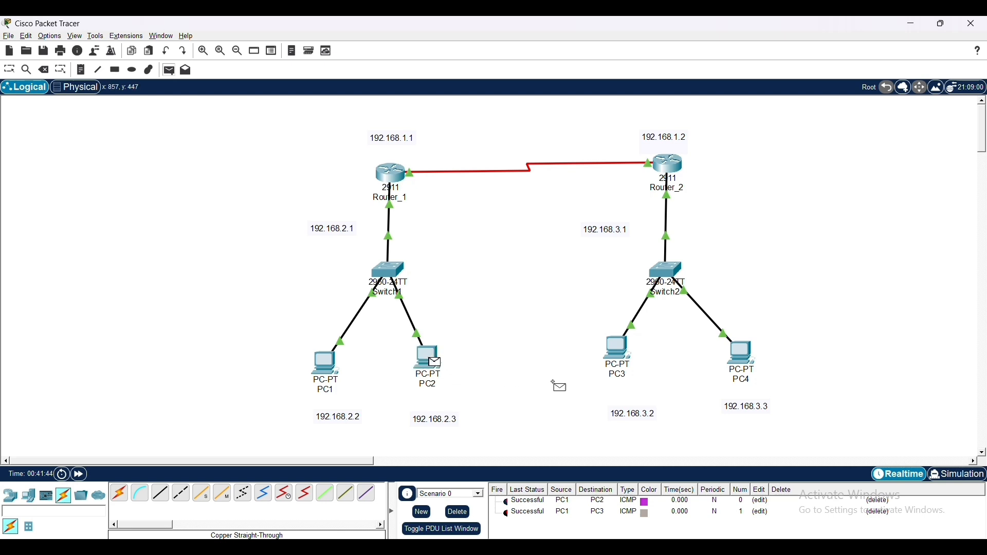
{"action": "left_click", "coordinate": [614, 353]}
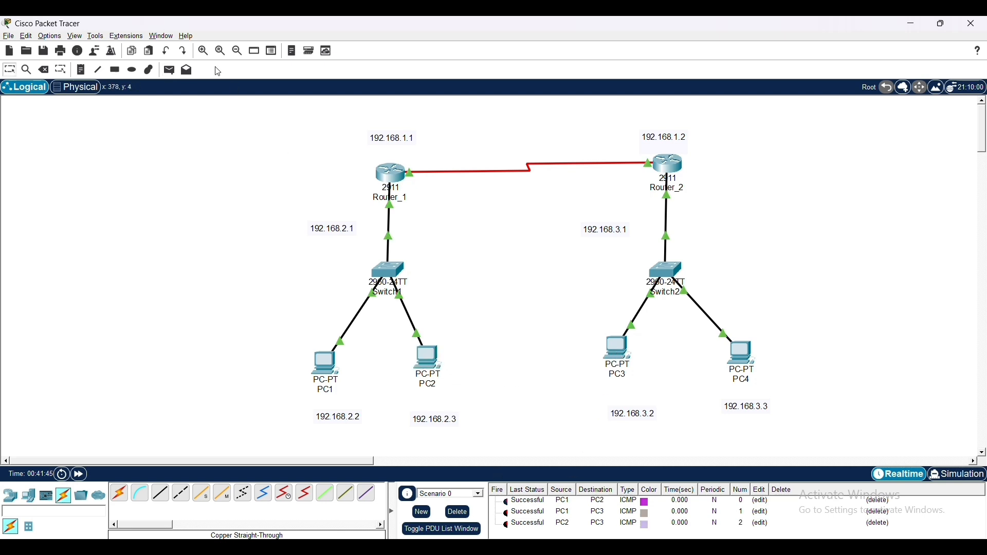
{"action": "left_click", "coordinate": [169, 70]}
{"action": "left_click", "coordinate": [443, 364]}
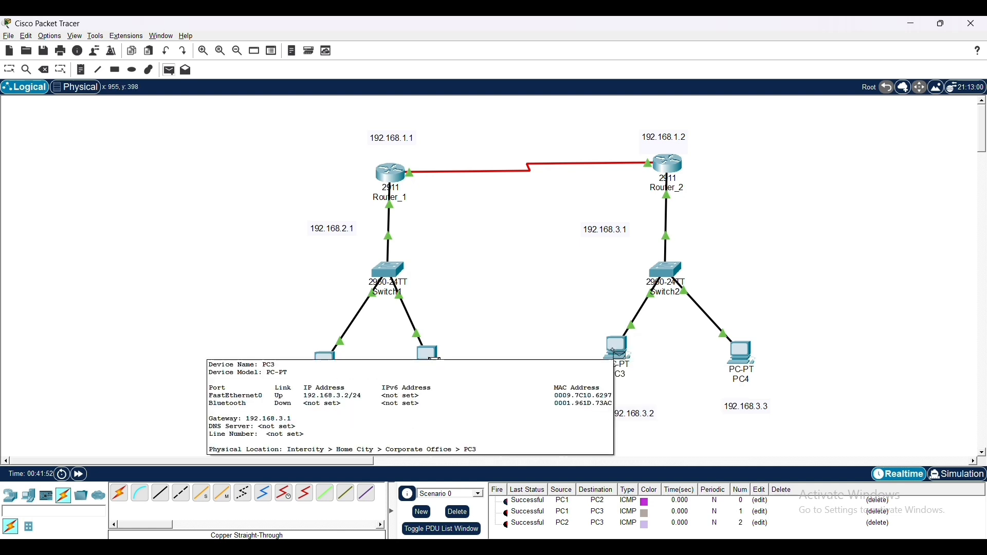
{"action": "left_click", "coordinate": [617, 356]}
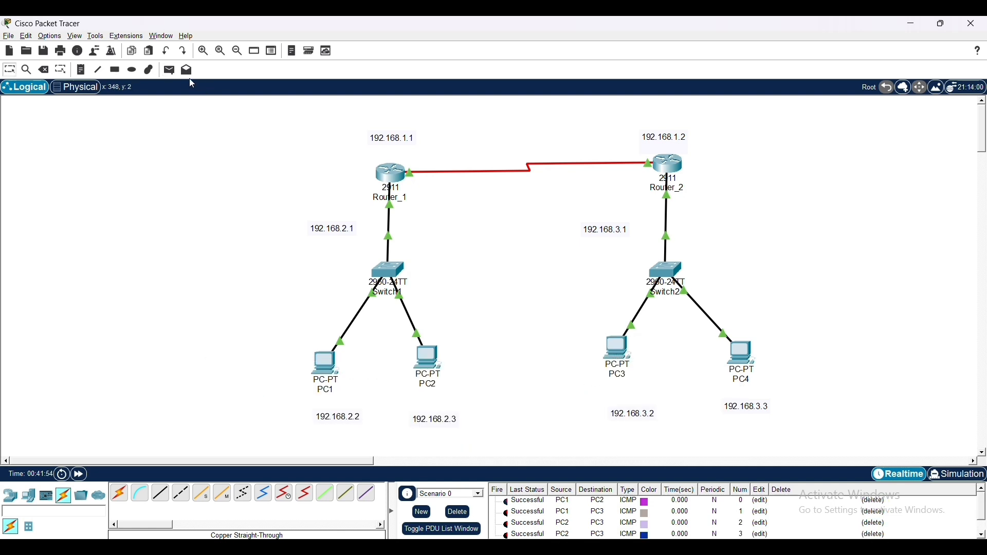
Test connectivity to PC4 by sending a simple PDU from PC2 and another from PC1
{"action": "left_click", "coordinate": [433, 361]}
{"action": "left_click", "coordinate": [741, 360]}
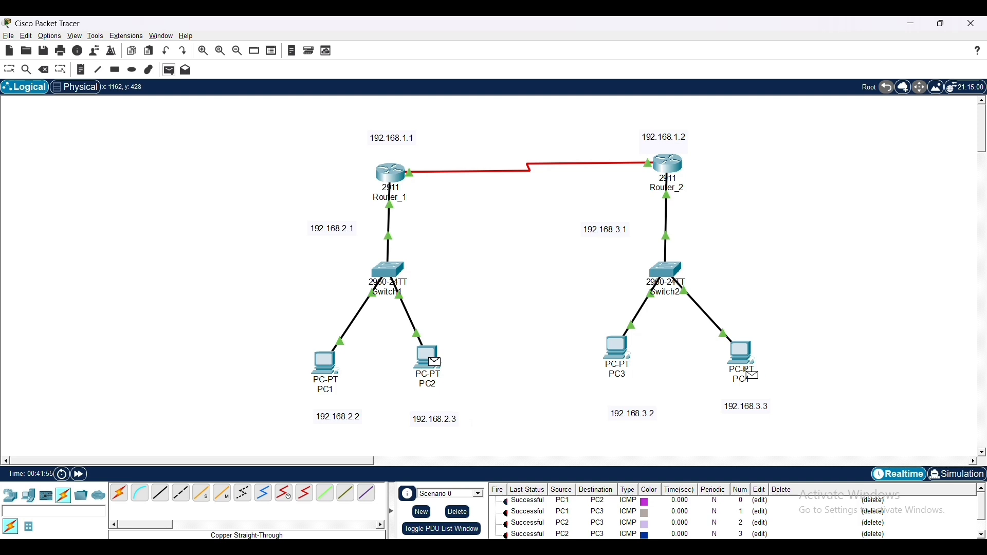
{"action": "key", "text": "Escape"}
{"action": "scroll", "coordinate": [676, 506], "scroll_direction": "down", "scroll_amount": 1}
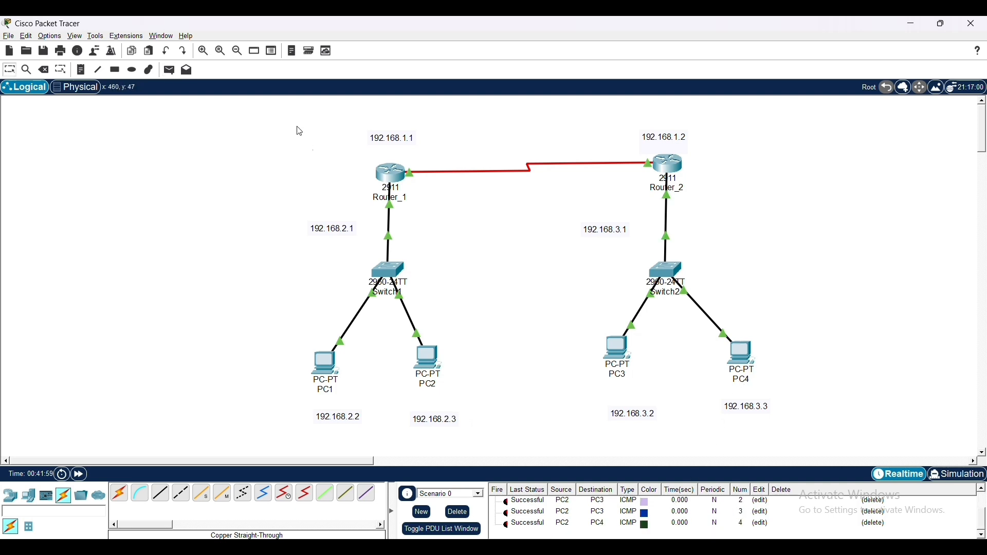
{"action": "left_click", "coordinate": [169, 69]}
{"action": "left_click", "coordinate": [327, 366]}
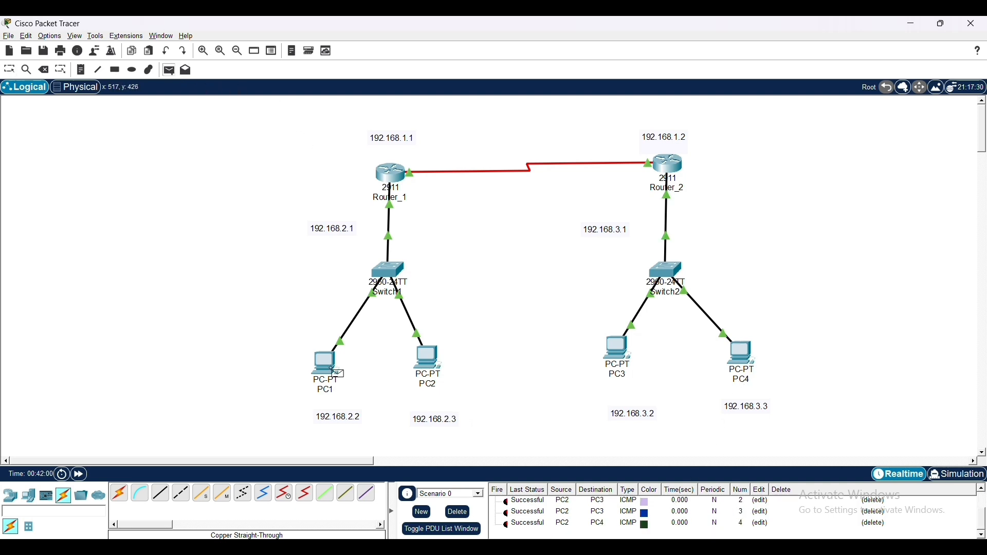
{"action": "left_click", "coordinate": [740, 354]}
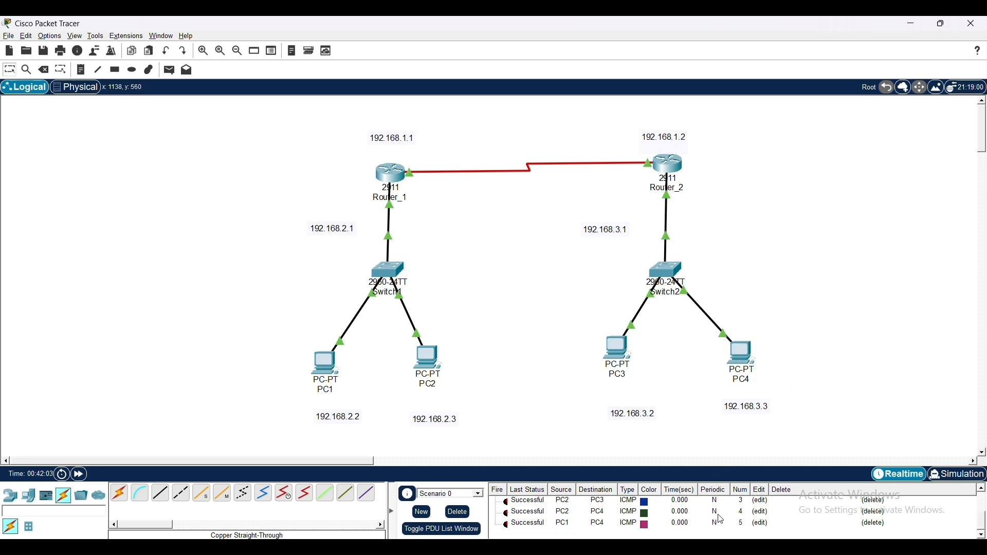
Delete the test PDUs from the scenario's PDU list
{"action": "scroll", "coordinate": [735, 518], "scroll_direction": "up", "scroll_amount": 2}
{"action": "double_click", "coordinate": [869, 501]}
{"action": "left_click", "coordinate": [870, 502]}
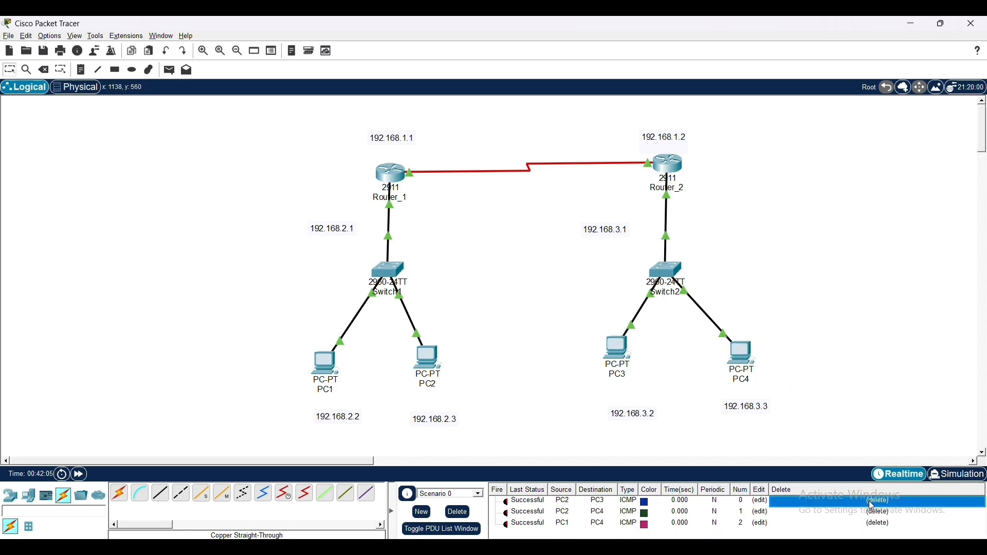
{"action": "double_click", "coordinate": [870, 502]}
{"action": "left_click", "coordinate": [870, 502]}
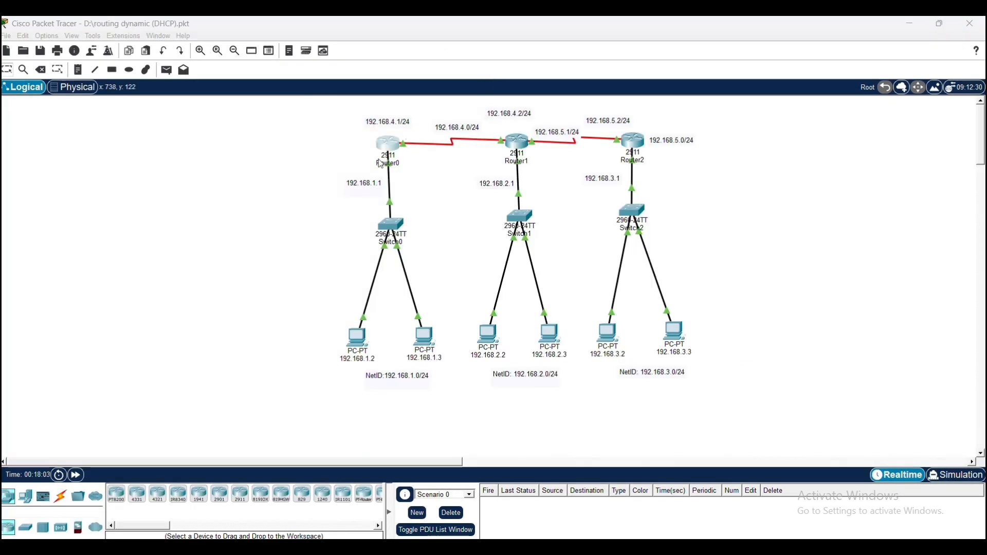
Open Router0's command line, enable privileged mode and enter global configuration mode
{"action": "left_click", "coordinate": [389, 148]}
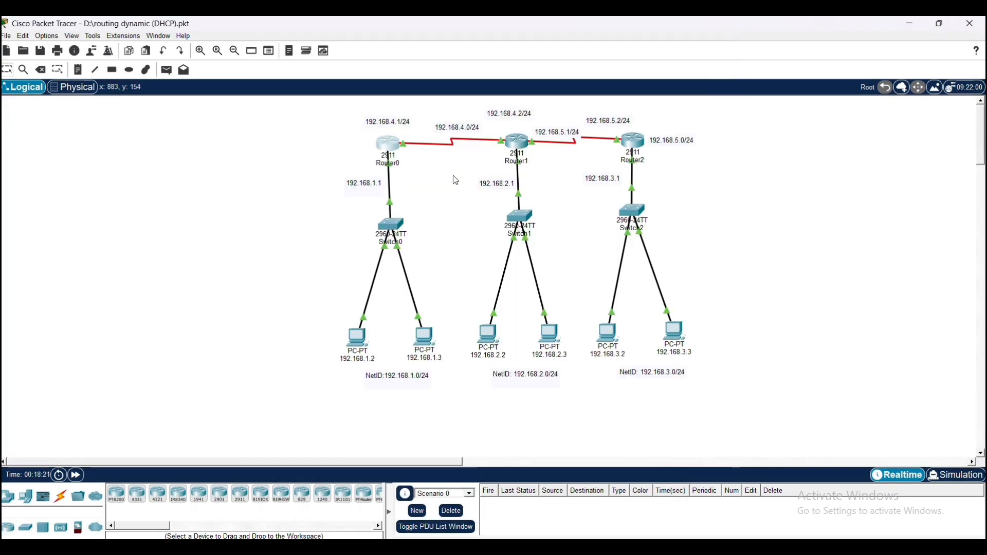
{"action": "left_click", "coordinate": [390, 150]}
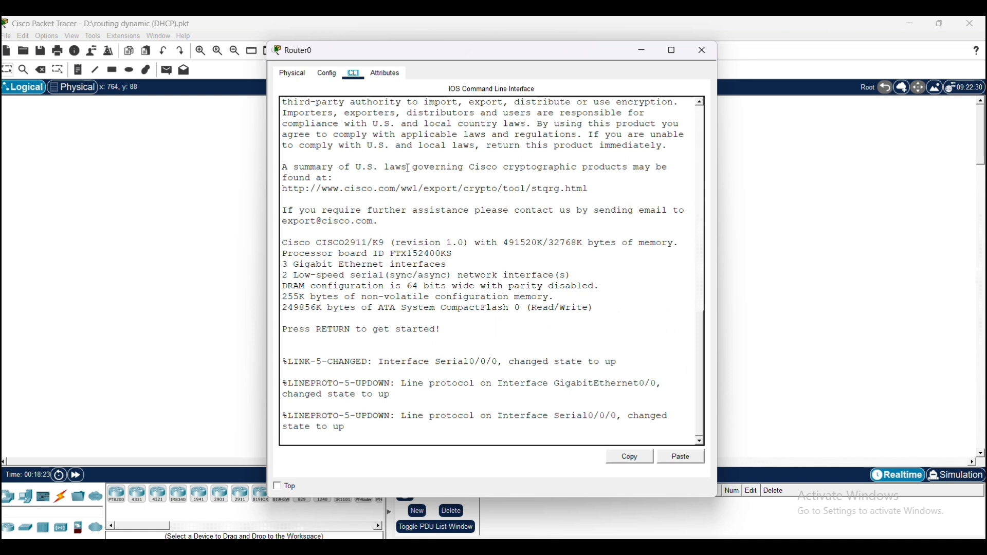
{"action": "left_click", "coordinate": [387, 426]}
{"action": "key", "text": "Return"}
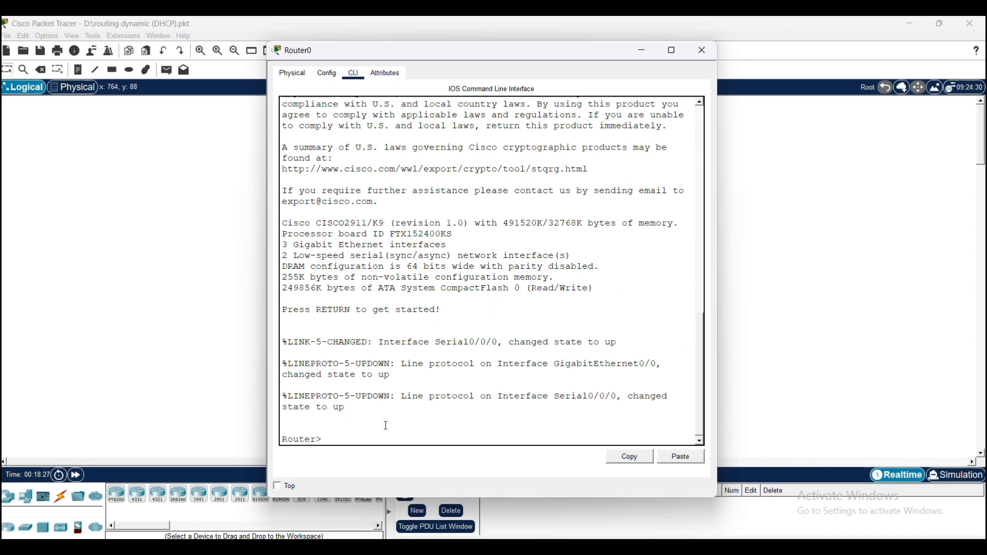
{"action": "type", "text": "en"}
{"action": "key", "text": "Return"}
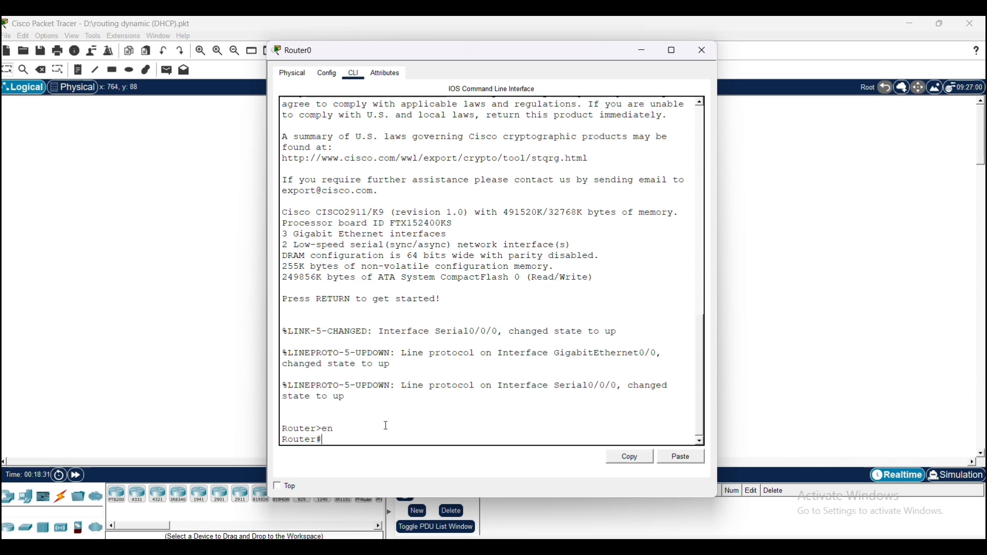
{"action": "type", "text": "config t"}
{"action": "key", "text": "Return"}
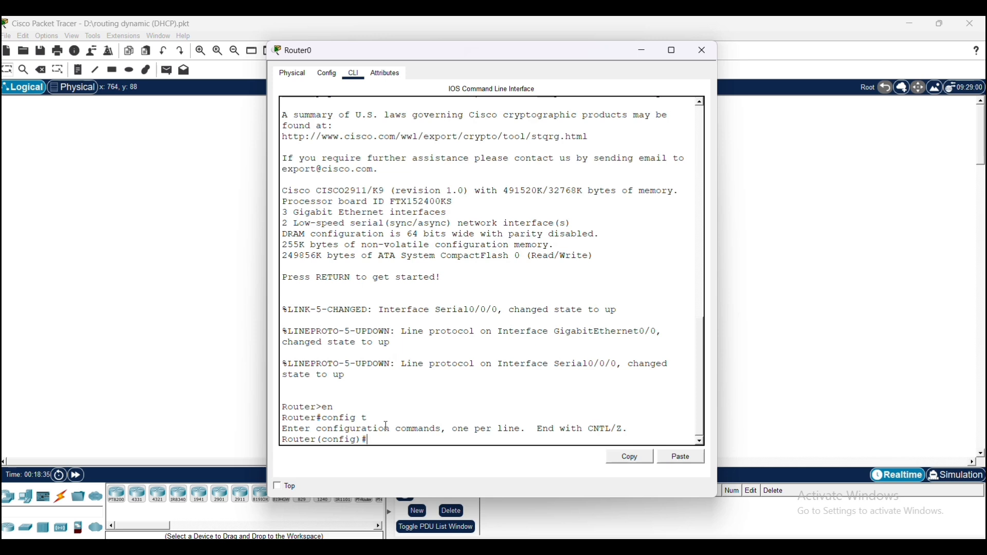
Display Router0's IP routing table with "do show ip route", review its routes and close the router's window
{"action": "type", "text": "do show ip route"}
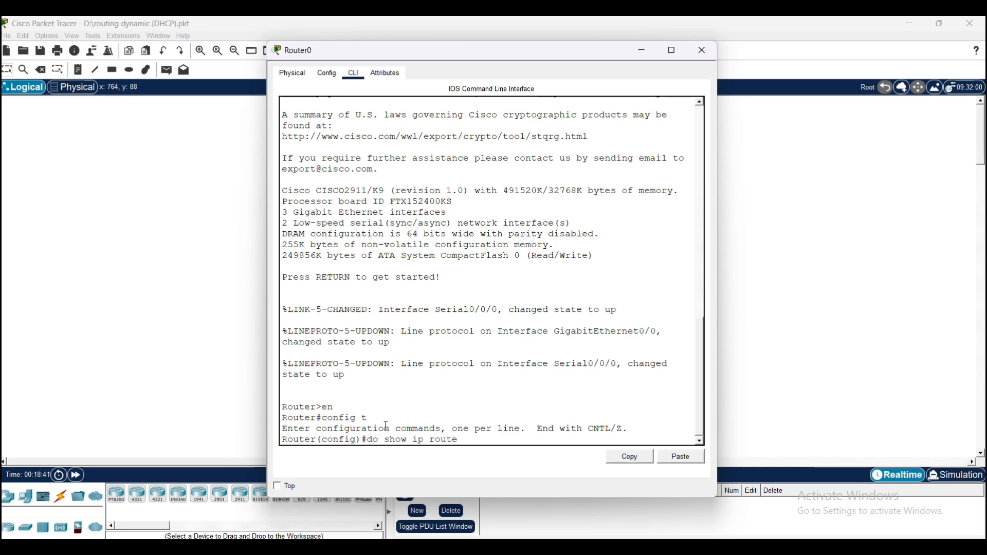
{"action": "key", "text": "Return"}
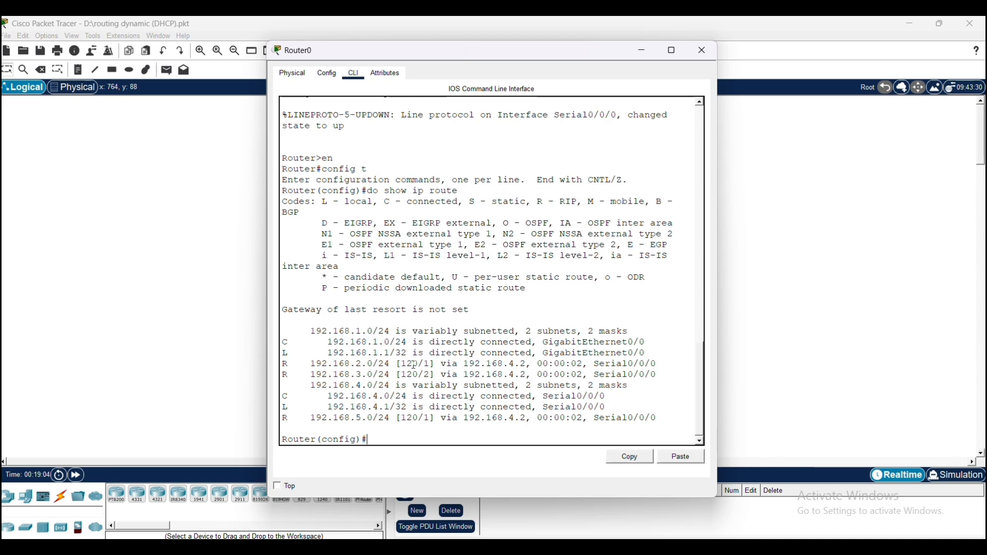
{"action": "scroll", "coordinate": [386, 392], "scroll_direction": "down", "scroll_amount": 1}
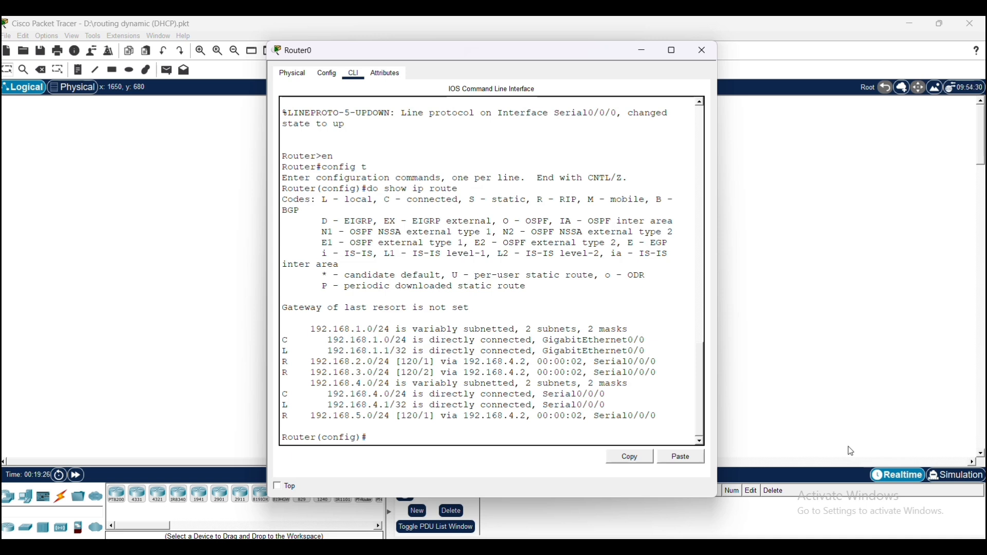
{"action": "left_click", "coordinate": [703, 50]}
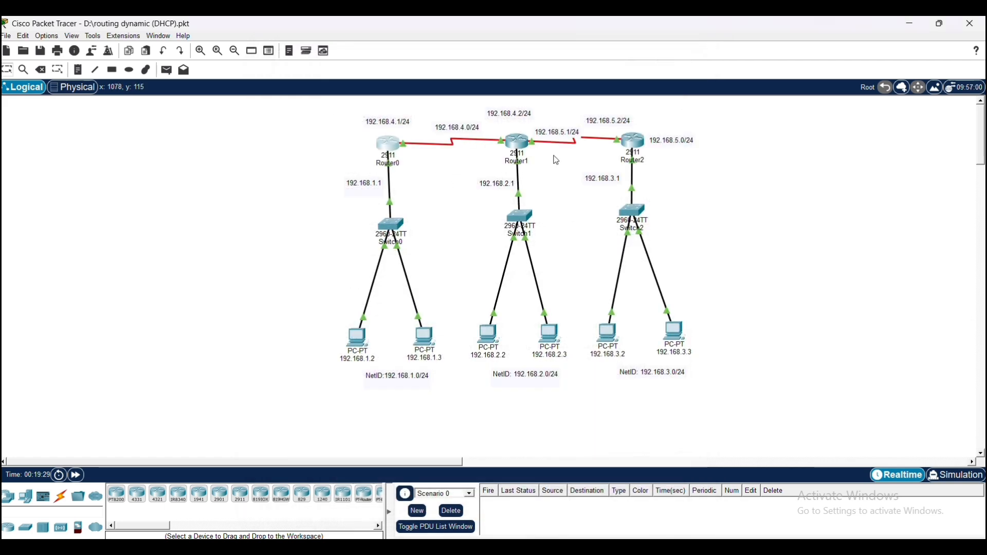
Open Router1's command line, enable privileged mode and enter global configuration mode with "conf t"
{"action": "left_click", "coordinate": [526, 145]}
{"action": "left_click", "coordinate": [355, 76]}
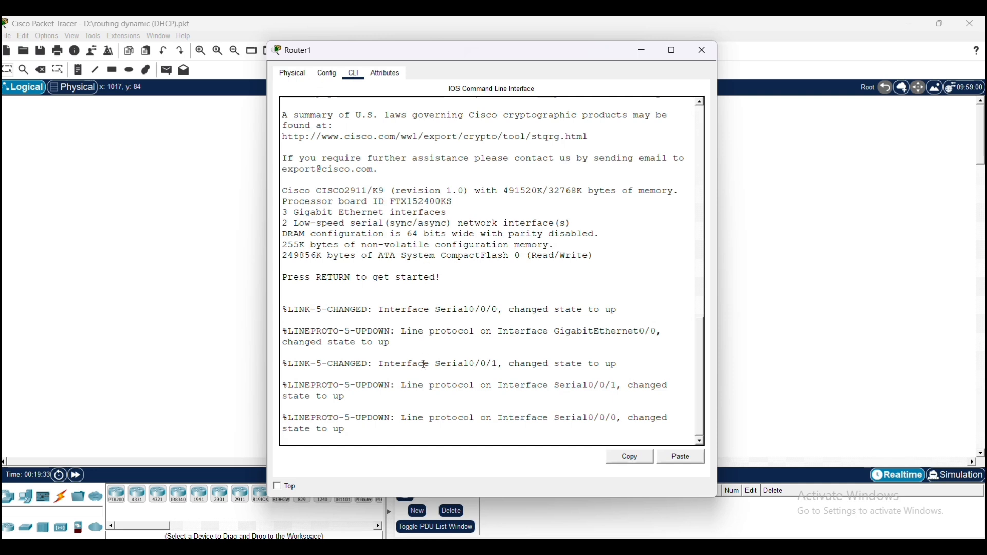
{"action": "key", "text": "Return"}
{"action": "type", "text": "en"}
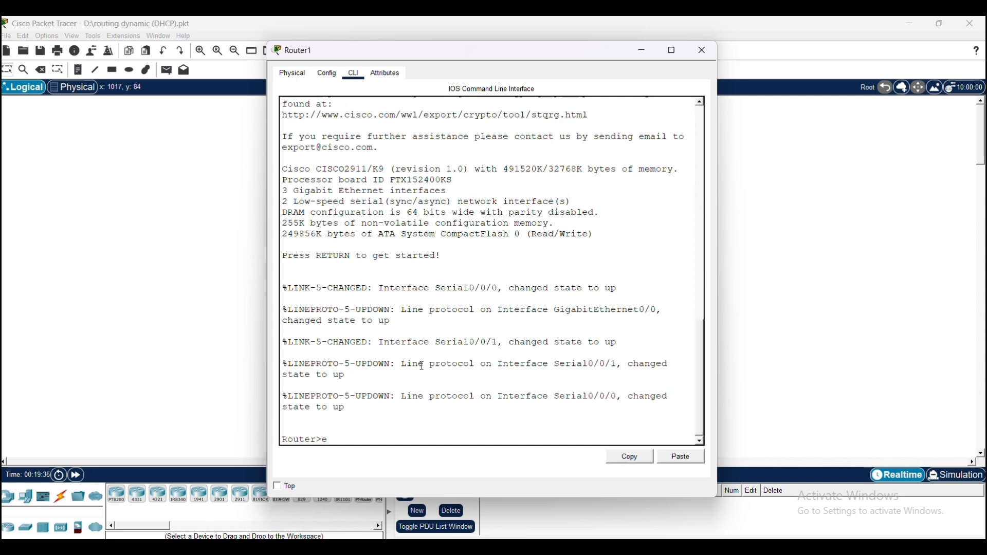
{"action": "key", "text": "Return"}
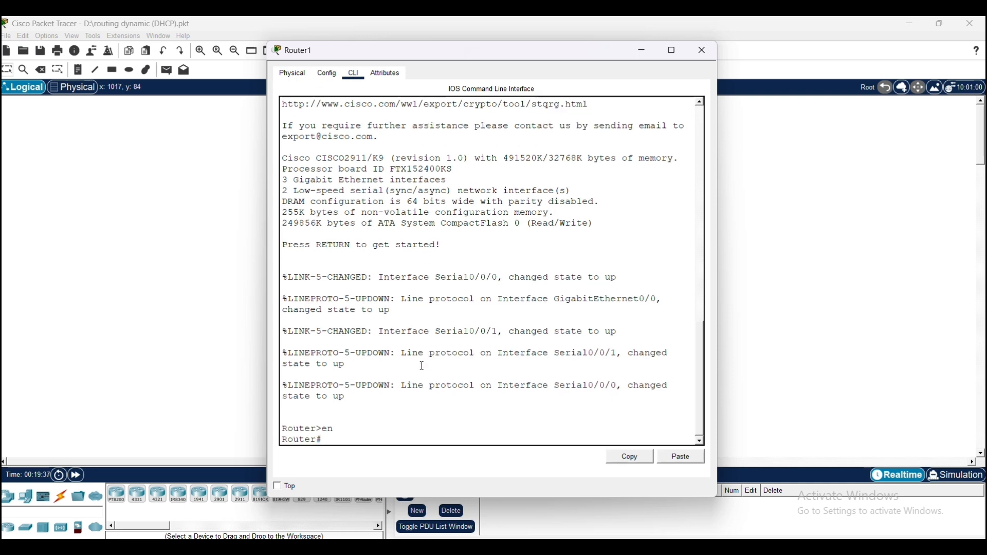
{"action": "type", "text": "confiig"}
{"action": "key", "text": "BackSpace"}
{"action": "key", "text": "BackSpace"}
{"action": "key", "text": "BackSpace"}
{"action": "type", "text": "t"}
{"action": "key", "text": "Return"}
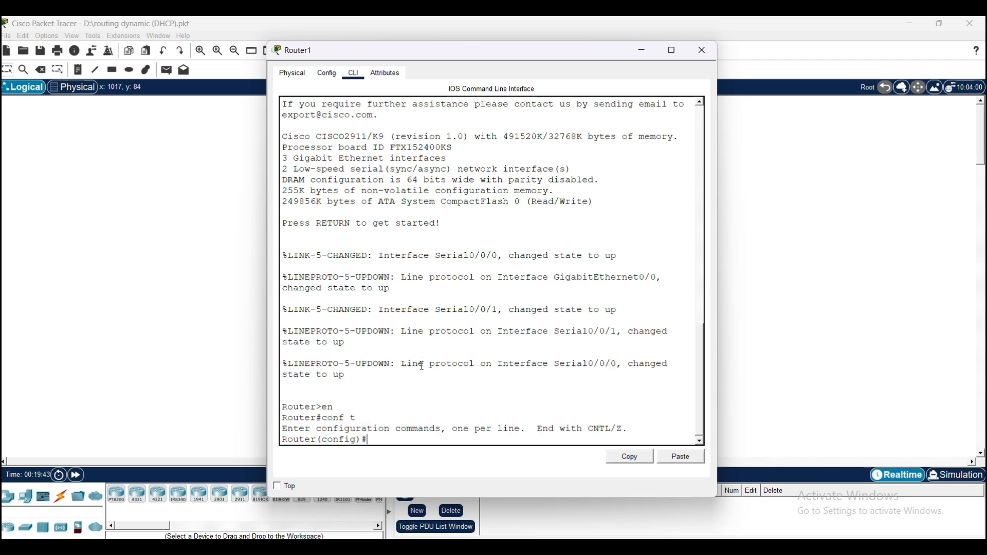
Display Router1's IP routing table with "do show ip route" and close the router's window
{"action": "type", "text": "do show ip route"}
{"action": "key", "text": "Return"}
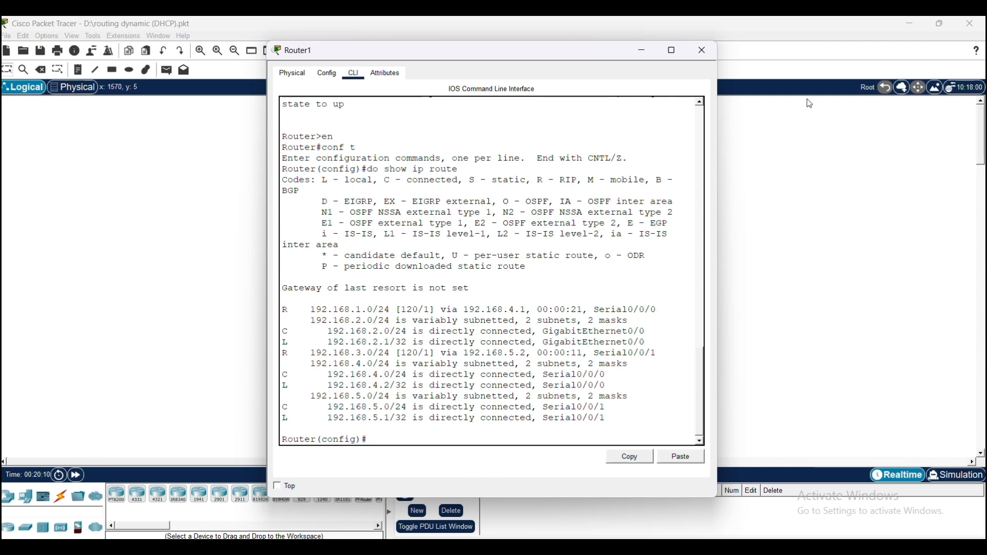
{"action": "left_click", "coordinate": [706, 51]}
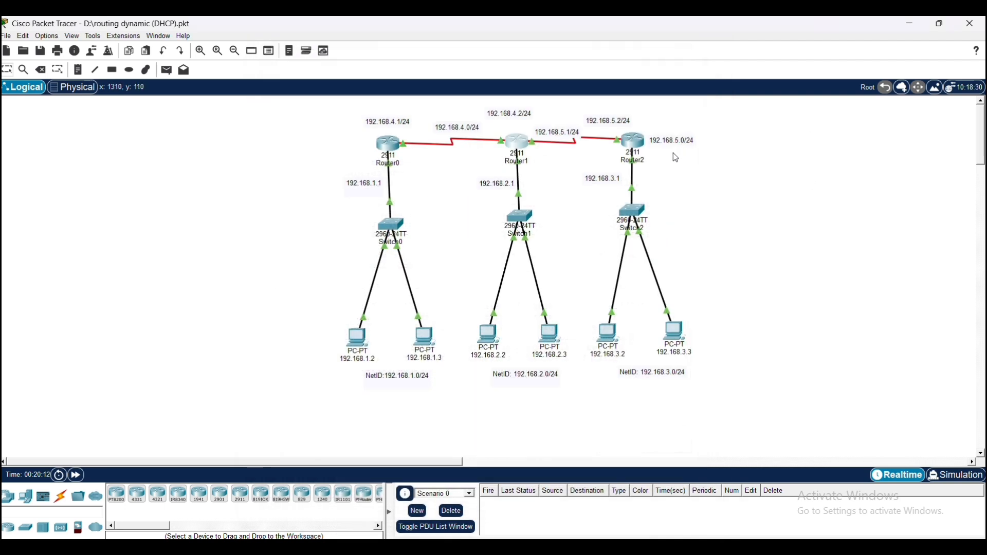
Open Router2's command line, enable privileged mode and enter global configuration mode with "config t"
{"action": "left_click", "coordinate": [634, 143]}
{"action": "left_click", "coordinate": [354, 73]}
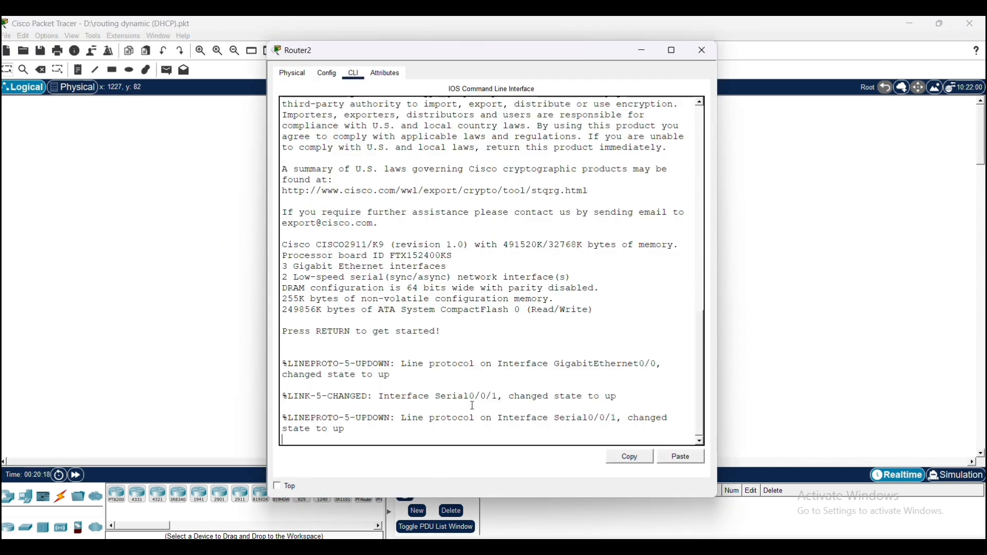
{"action": "key", "text": "Return"}
{"action": "type", "text": "en"}
{"action": "key", "text": "Return"}
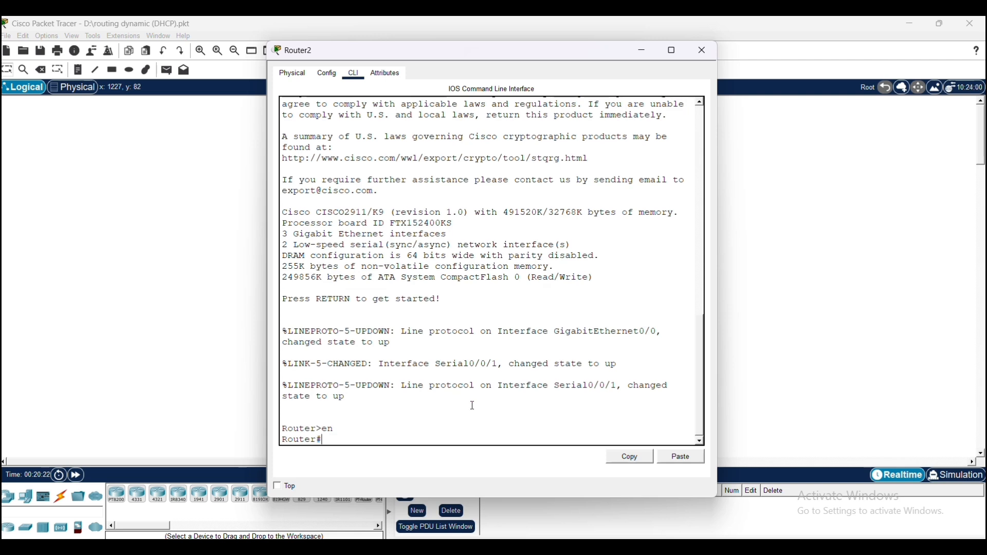
{"action": "type", "text": "onfig t"}
{"action": "key", "text": "Return"}
Display Router2's IP routing table with "do show ip route" and close the router's window
{"action": "type", "text": "do"}
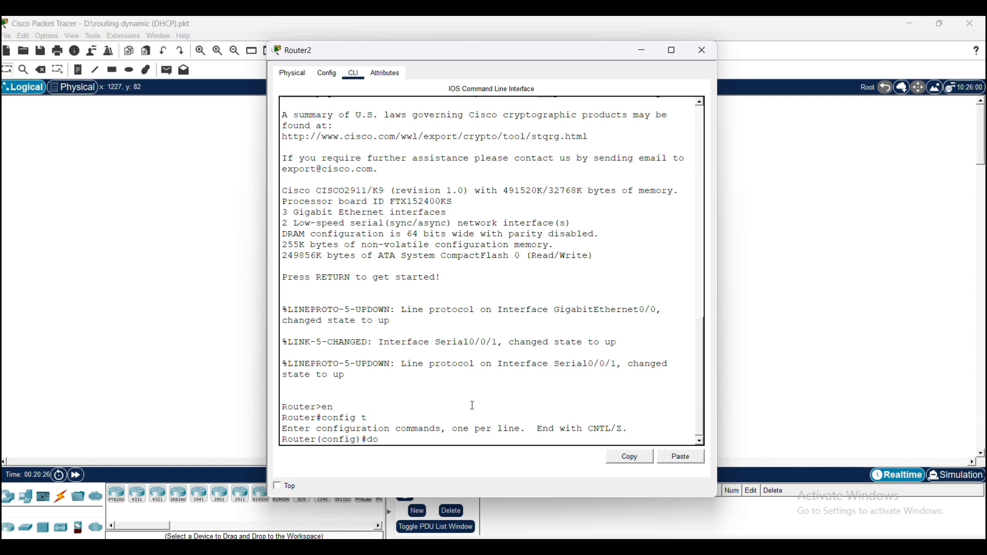
{"action": "type", "text": " show ip route"}
{"action": "key", "text": "Return"}
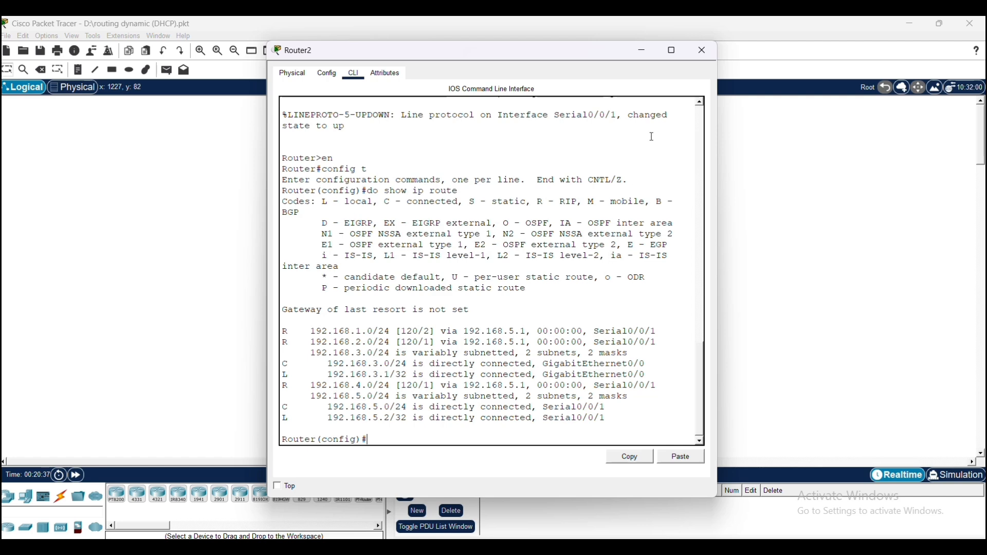
{"action": "left_click", "coordinate": [710, 58]}
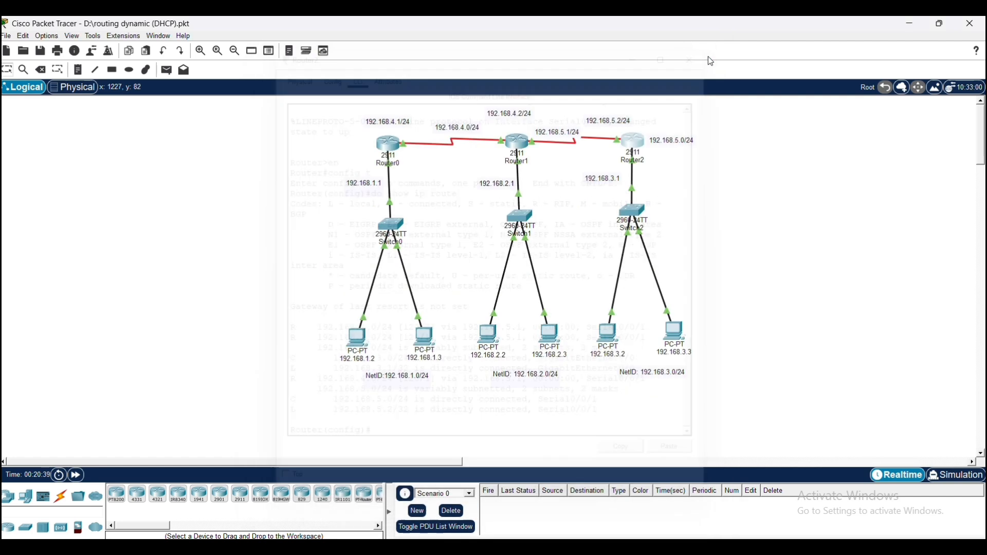
Examine the port and IP address summaries of Router0, Router1 and Router2 in the topology
{"action": "mouse_move", "coordinate": [393, 150]}
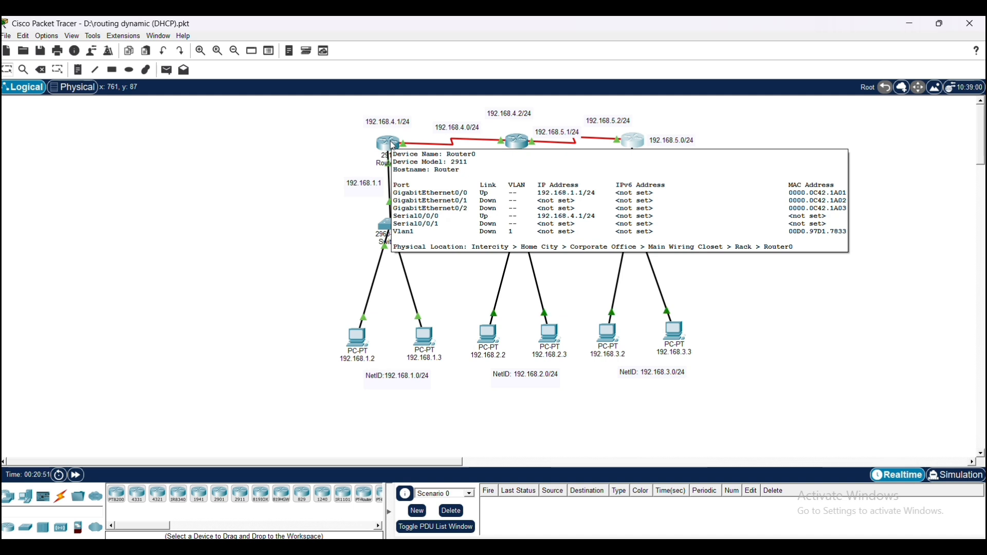
{"action": "mouse_move", "coordinate": [513, 147]}
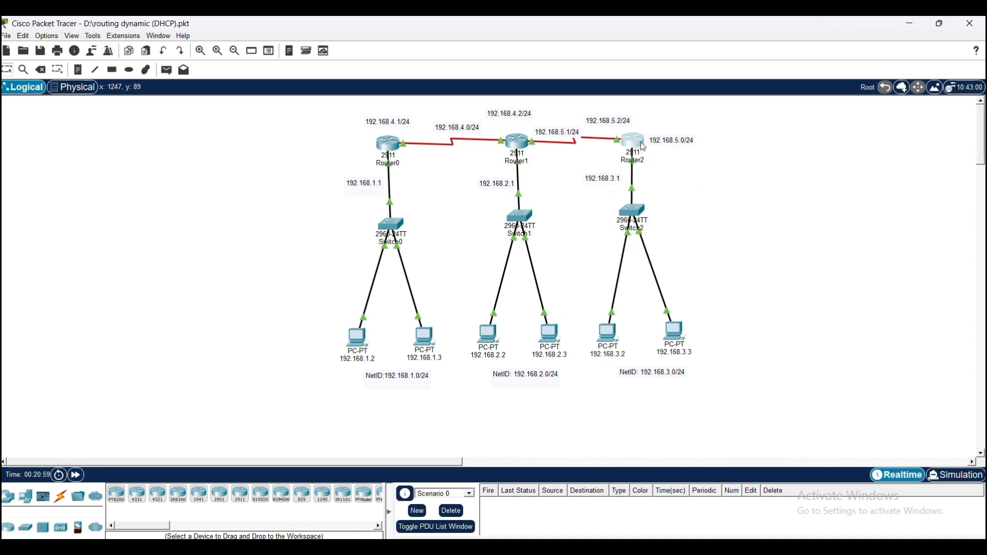
{"action": "mouse_move", "coordinate": [644, 147]}
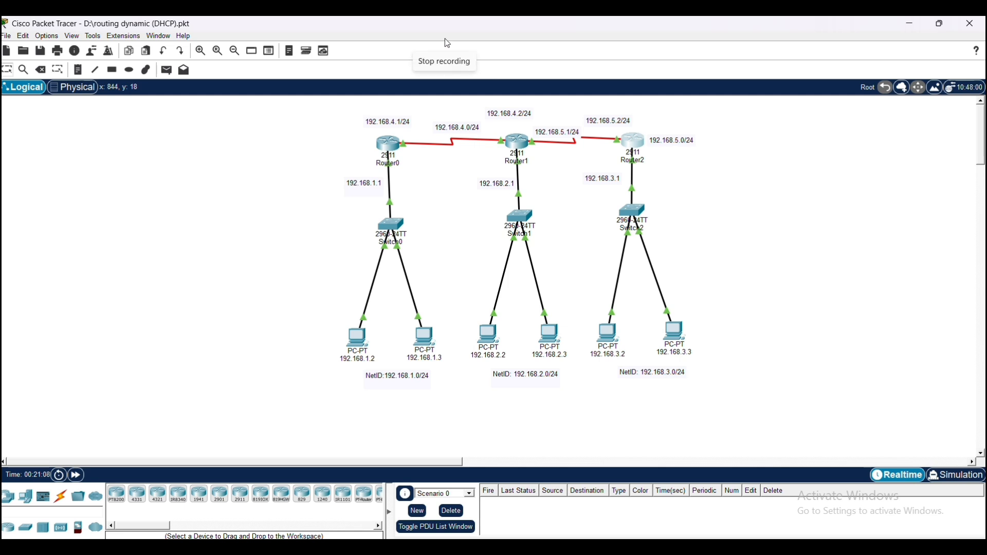
Test connectivity from PC 192.168.1.2 by sending simple PDUs to PC 192.168.2.2 and PC 192.168.3.2
{"action": "left_click", "coordinate": [166, 70]}
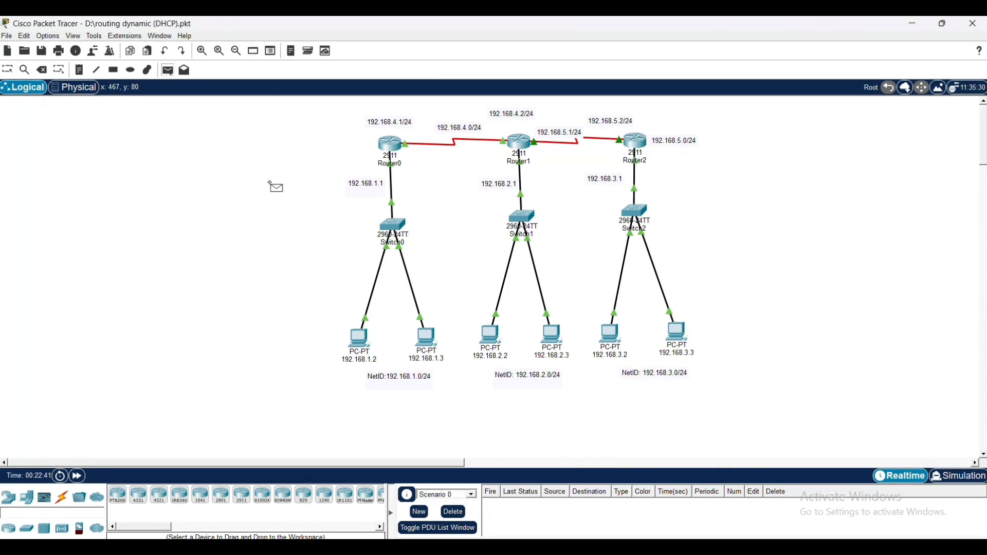
{"action": "left_click", "coordinate": [361, 340]}
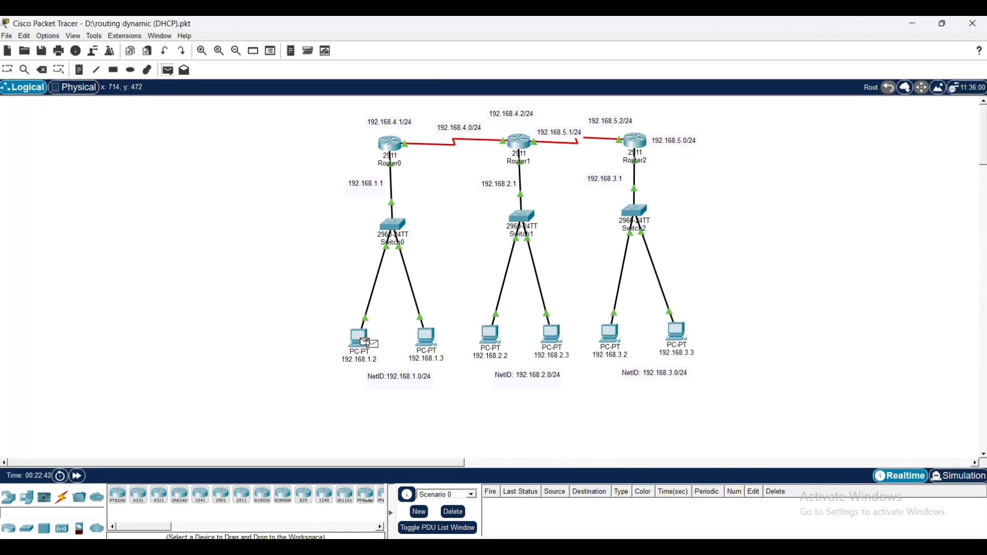
{"action": "left_click", "coordinate": [493, 339]}
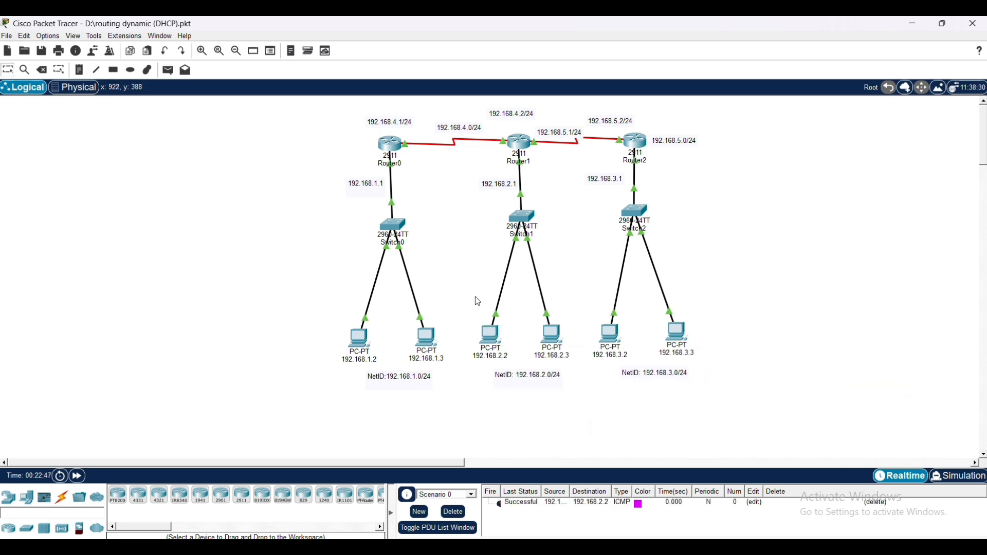
{"action": "left_click", "coordinate": [168, 70]}
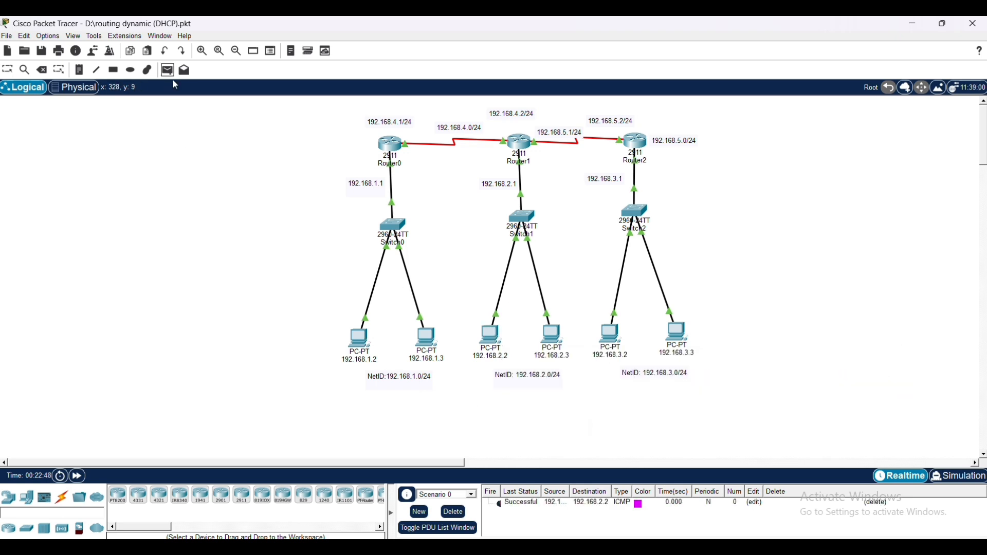
{"action": "left_click", "coordinate": [364, 342]}
{"action": "left_click", "coordinate": [616, 336]}
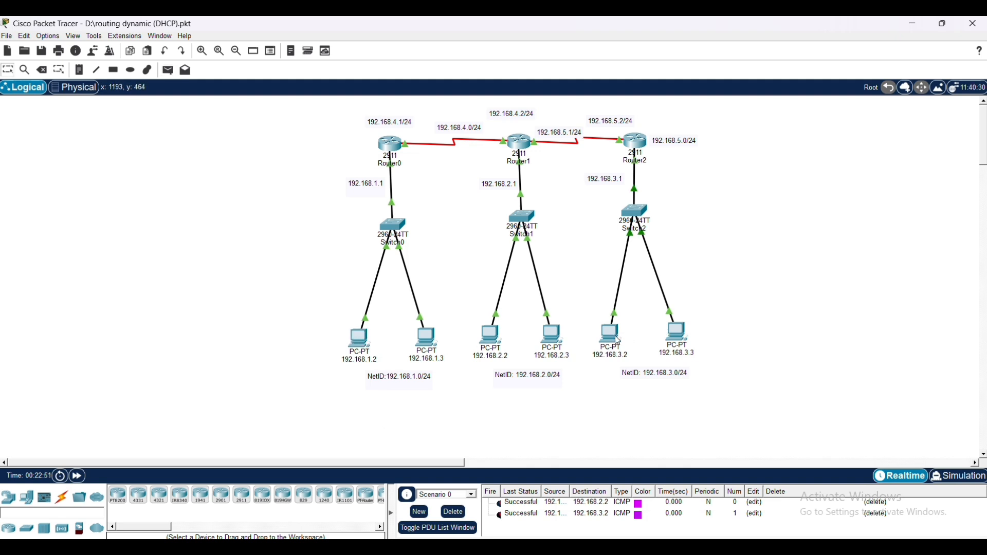
Test connectivity from PC 192.168.2.2 by sending simple PDUs to PC 192.168.3.2 and PC 192.168.1.3
{"action": "left_click", "coordinate": [168, 70]}
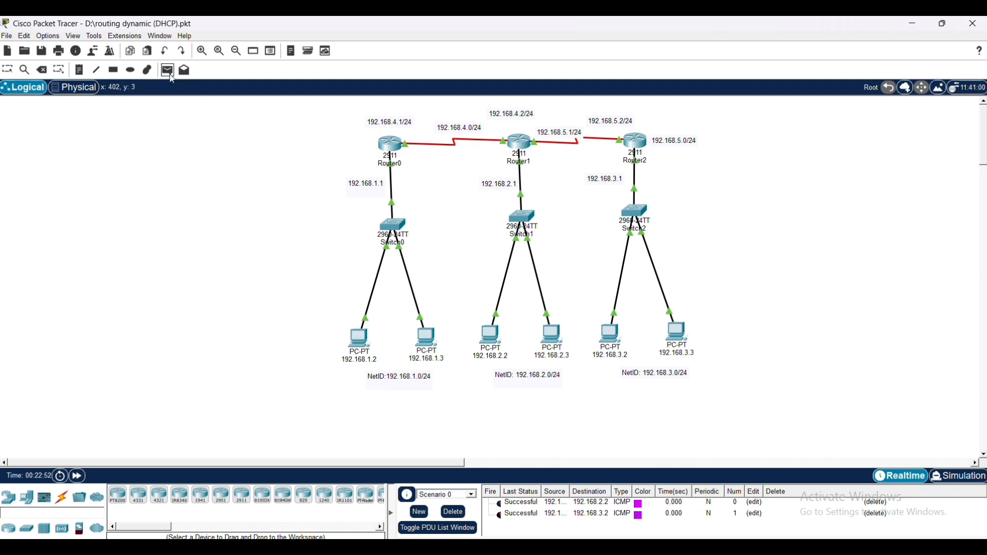
{"action": "left_click", "coordinate": [495, 341]}
{"action": "left_click", "coordinate": [609, 337]}
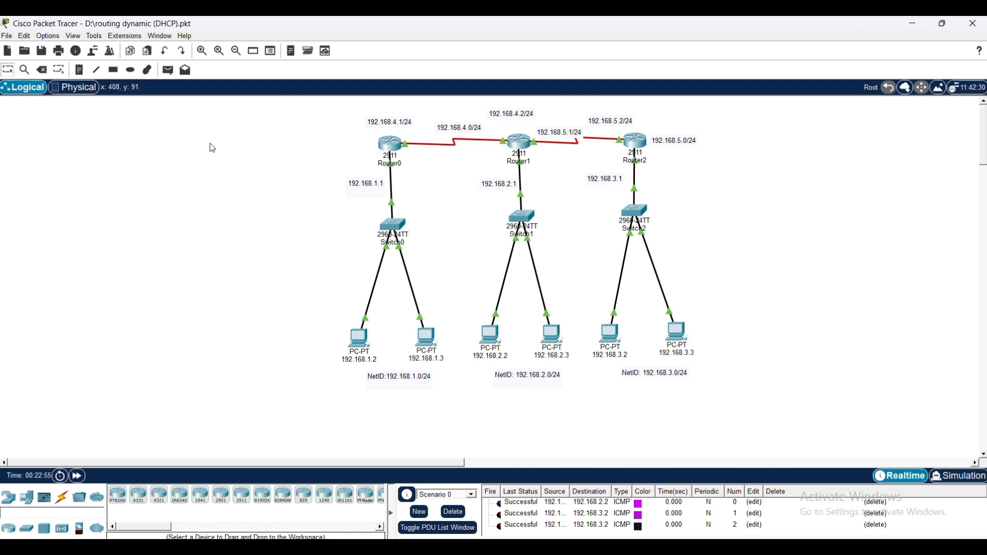
{"action": "left_click", "coordinate": [167, 70]}
{"action": "left_click", "coordinate": [495, 340]}
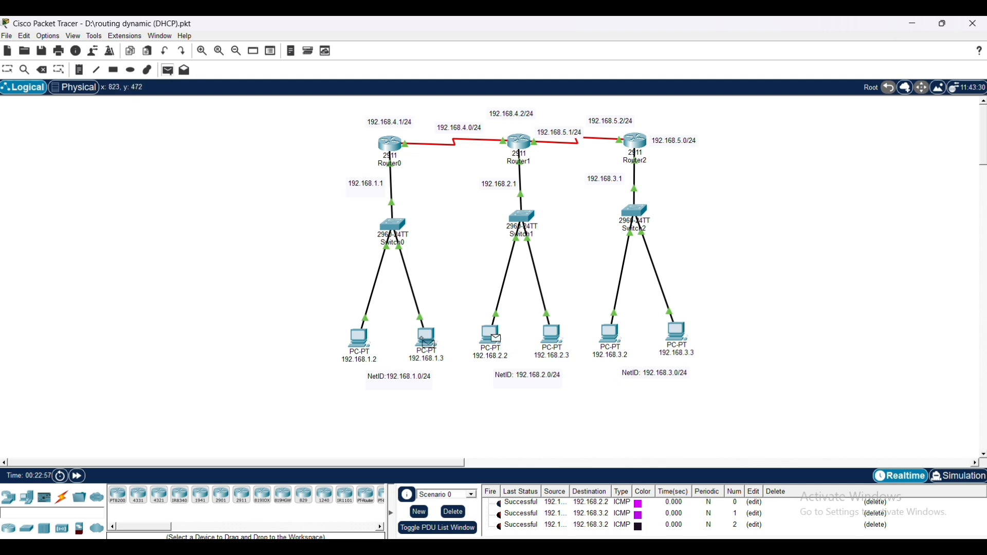
{"action": "left_click", "coordinate": [427, 341]}
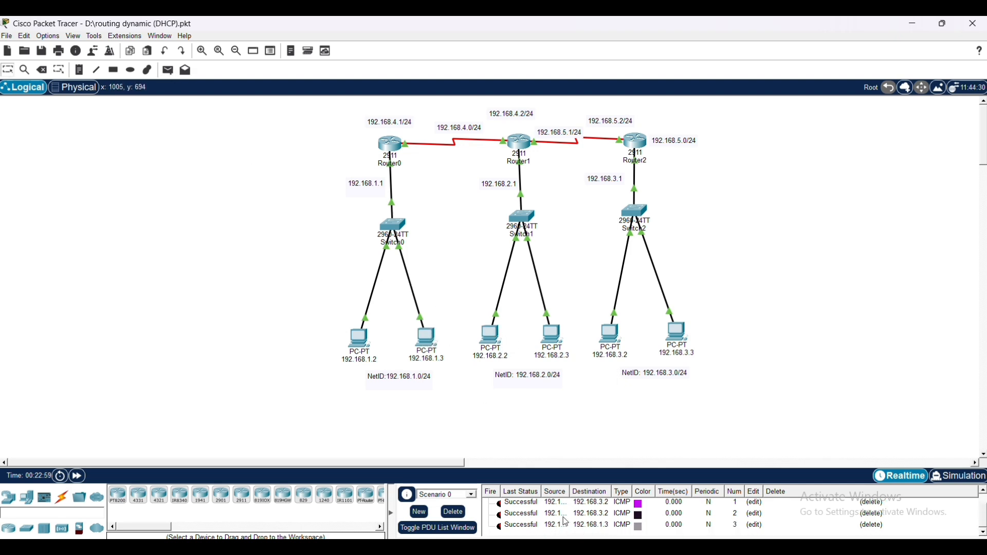